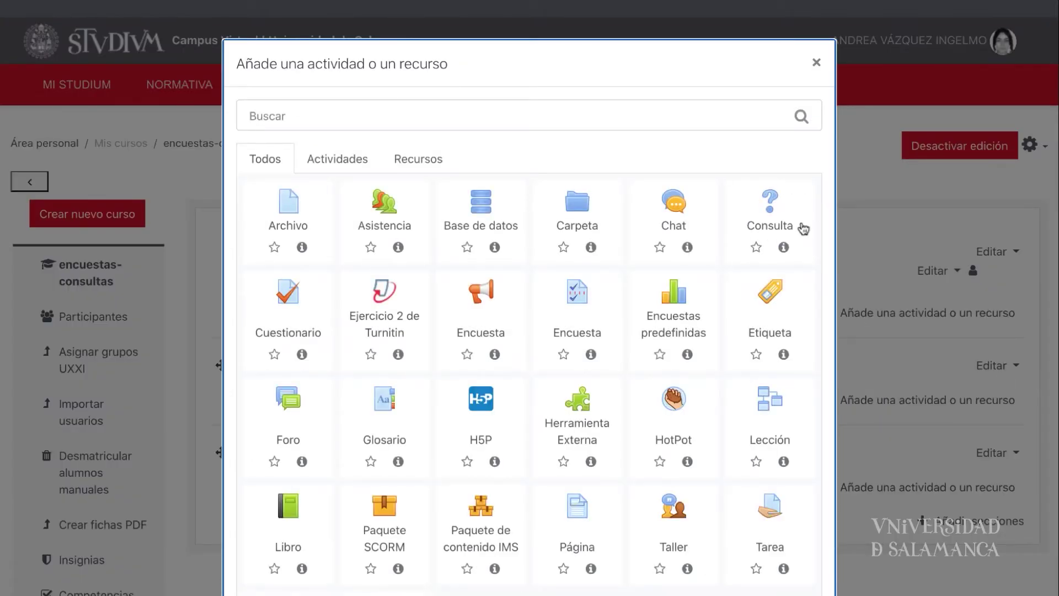
Step: Add a Consulta activity to the course's Consulta section and look over its settings form
click(782, 217)
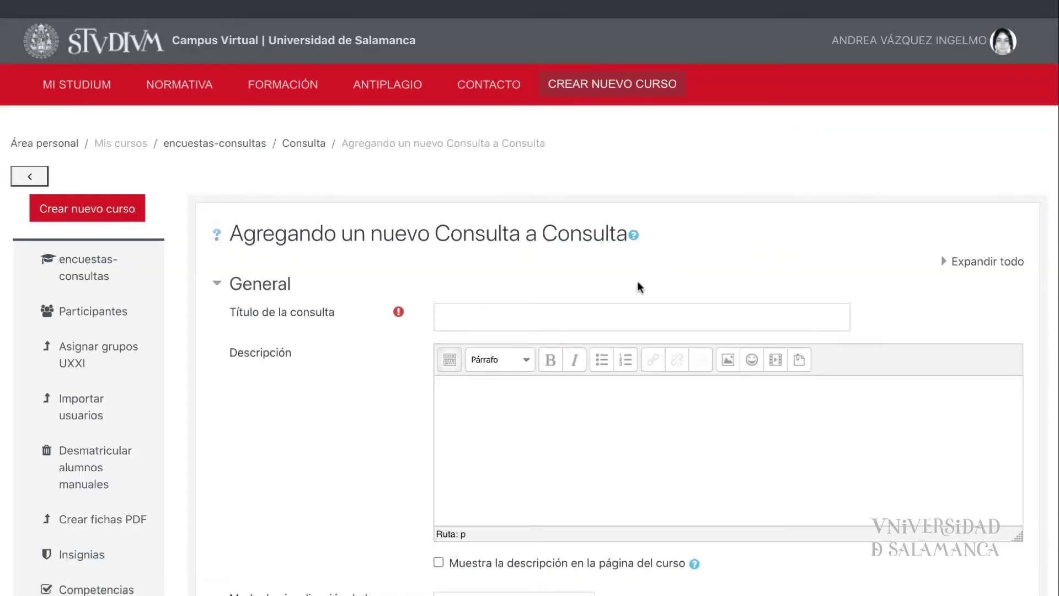
scroll(643, 279, down, 5)
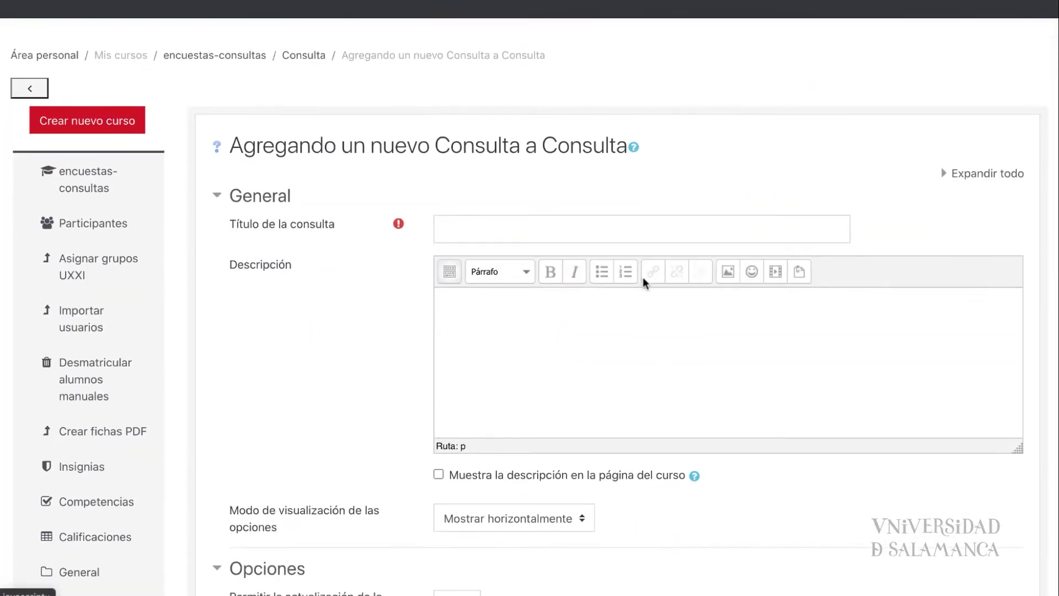
scroll(642, 278, down, 9)
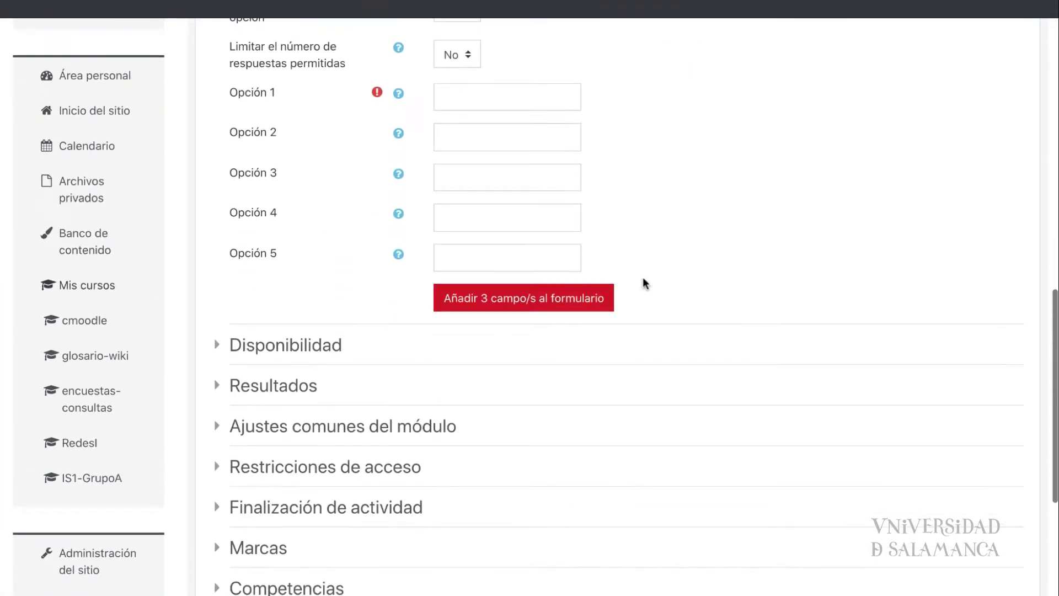
scroll(644, 282, up, 13)
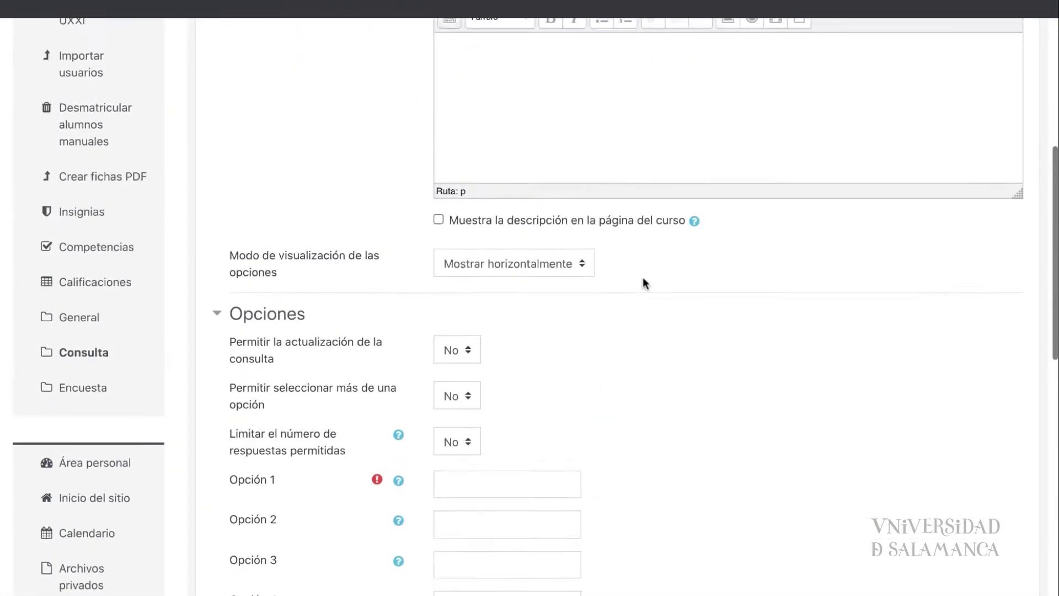
scroll(644, 282, up, 2)
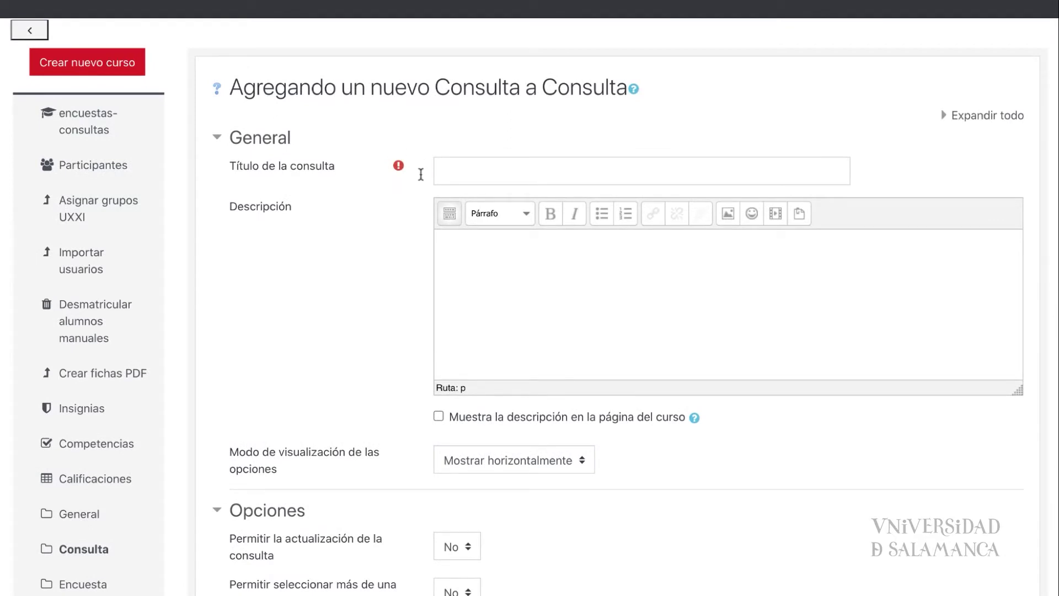
Step: Title the consulta "Elige tu grupo" and enter "¿En qué grupo deseas inscribirte?" as its description
click(483, 173)
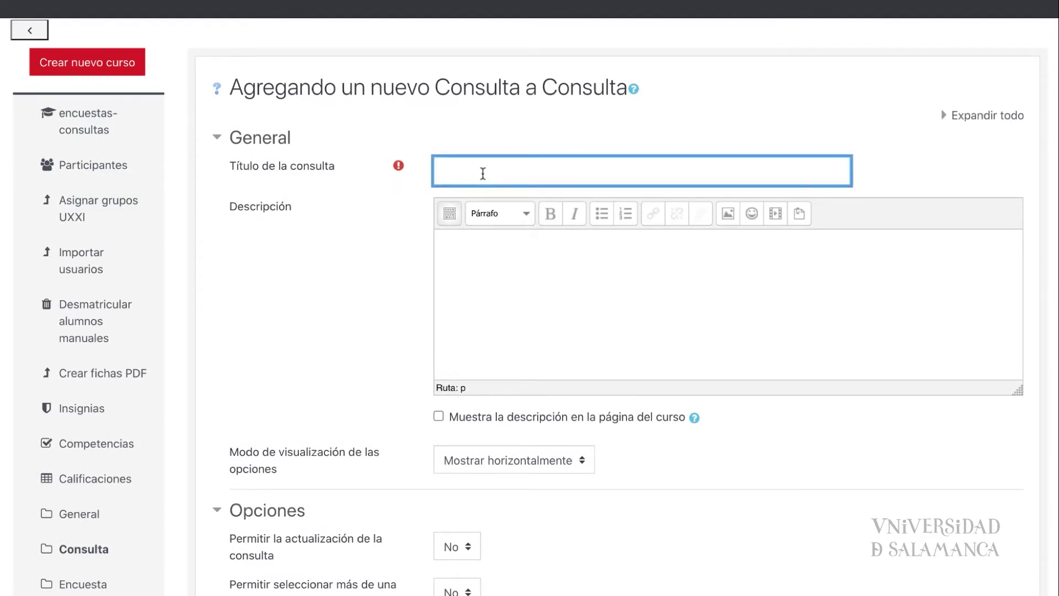
text(Elige tu grupo)
click(544, 288)
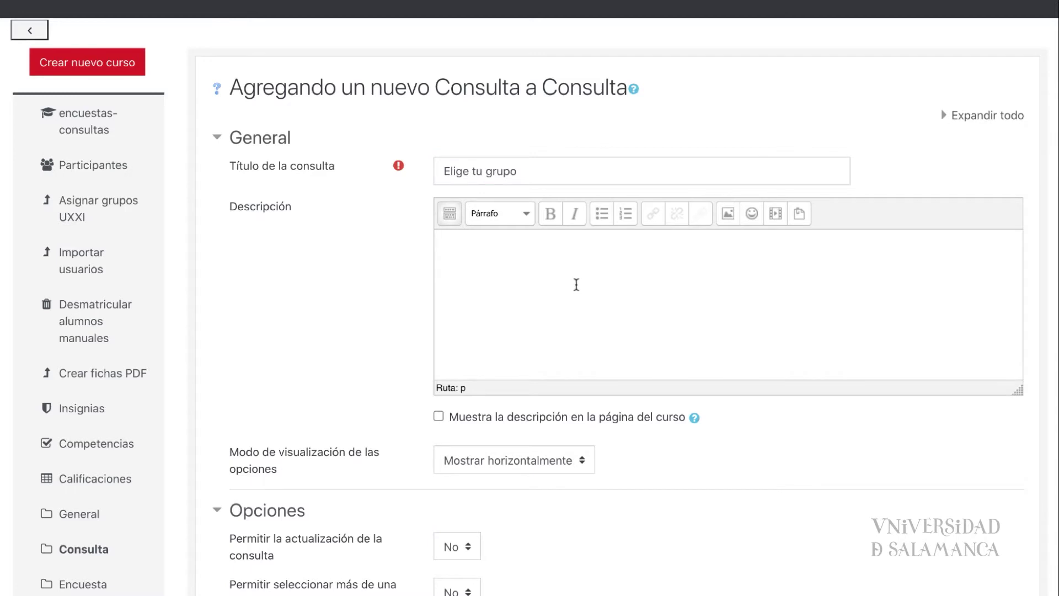
text(¿En qué grupo d)
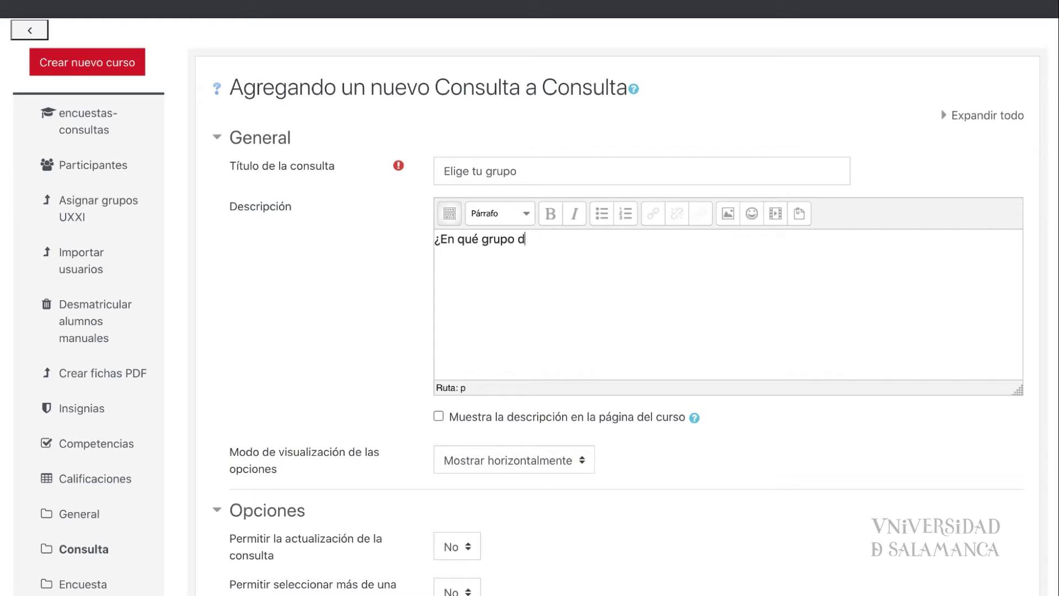
text(eseas inscribirte?)
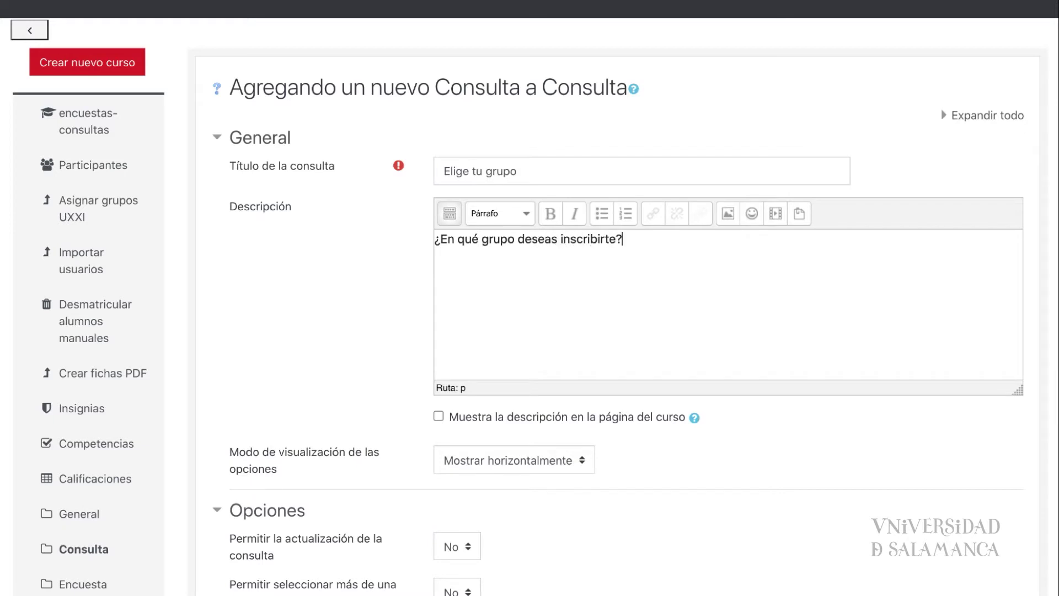
Step: Enable showing the description on the course page and keep the options display mode at "Mostrar horizontalmente"
scroll(651, 307, down, 3)
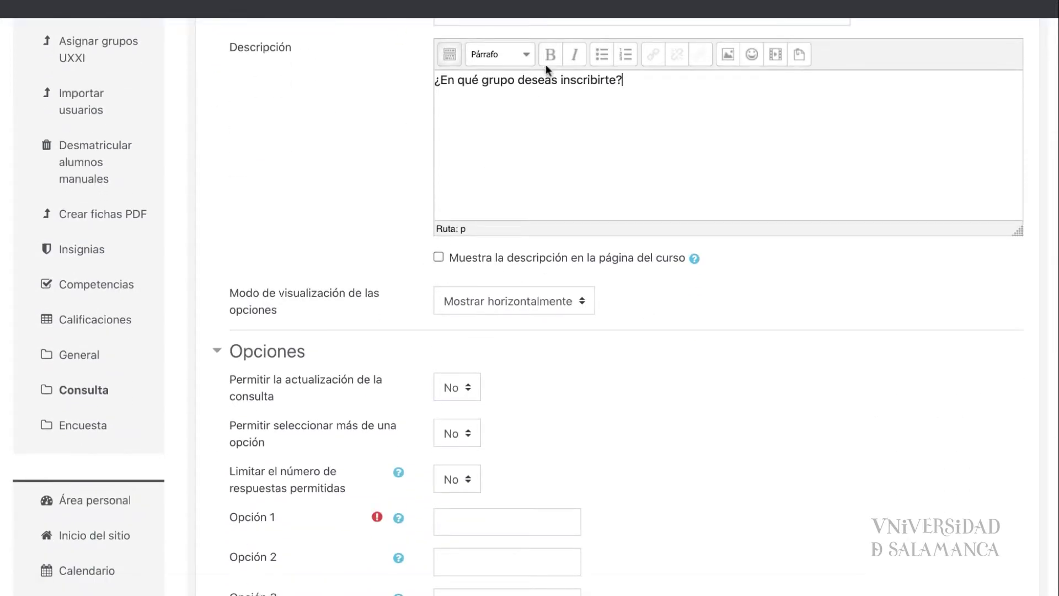
click(694, 259)
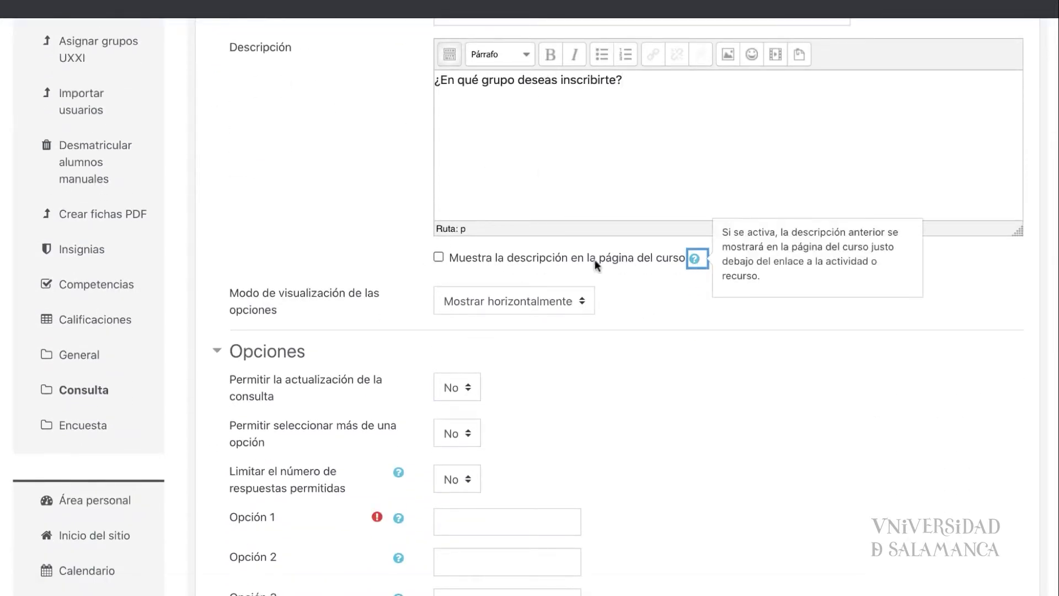
click(438, 257)
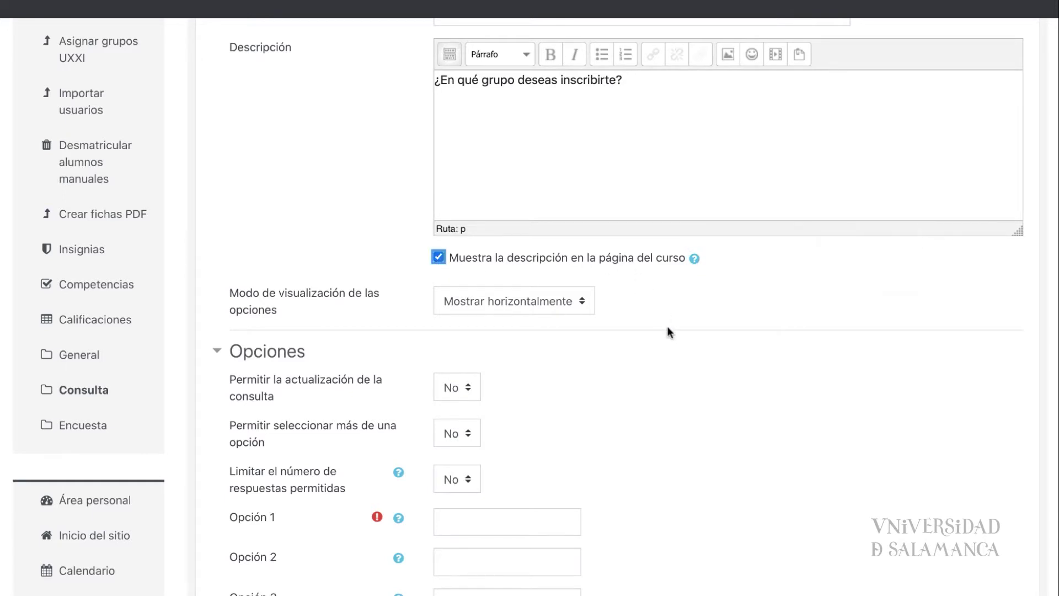
scroll(666, 326, down, 2)
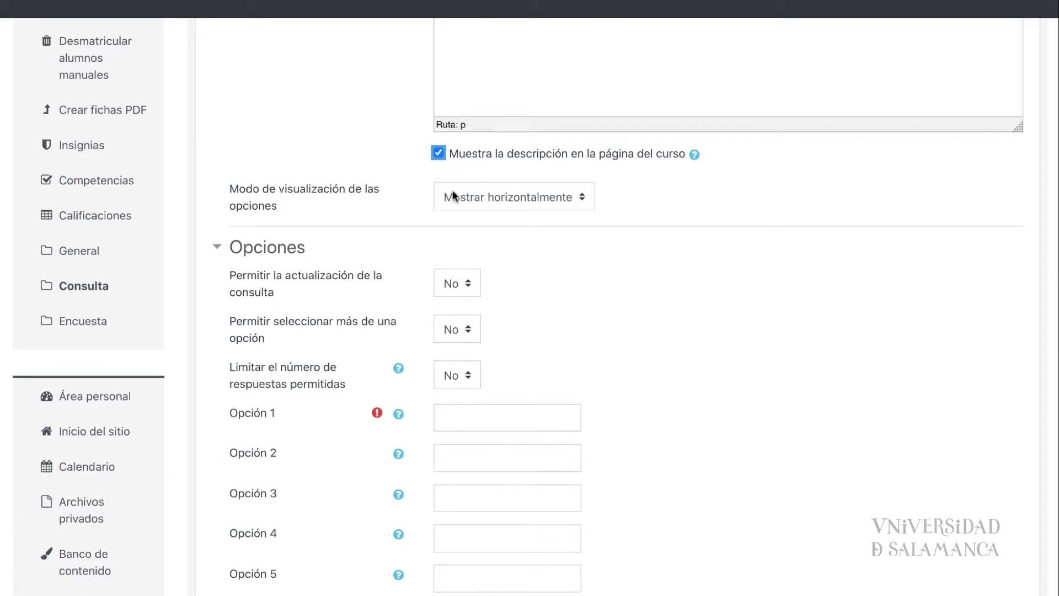
click(541, 198)
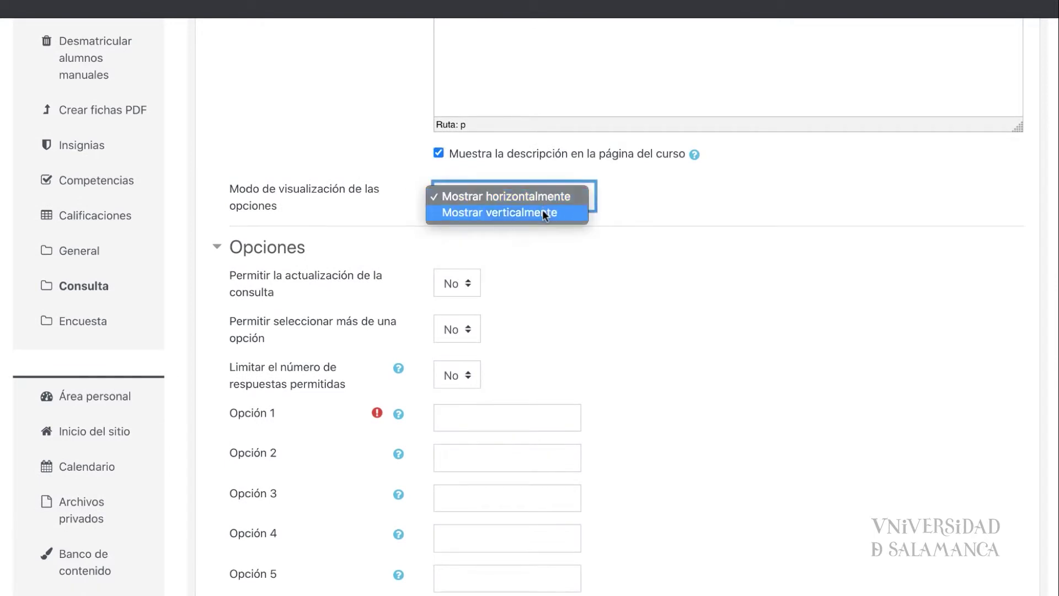
click(542, 196)
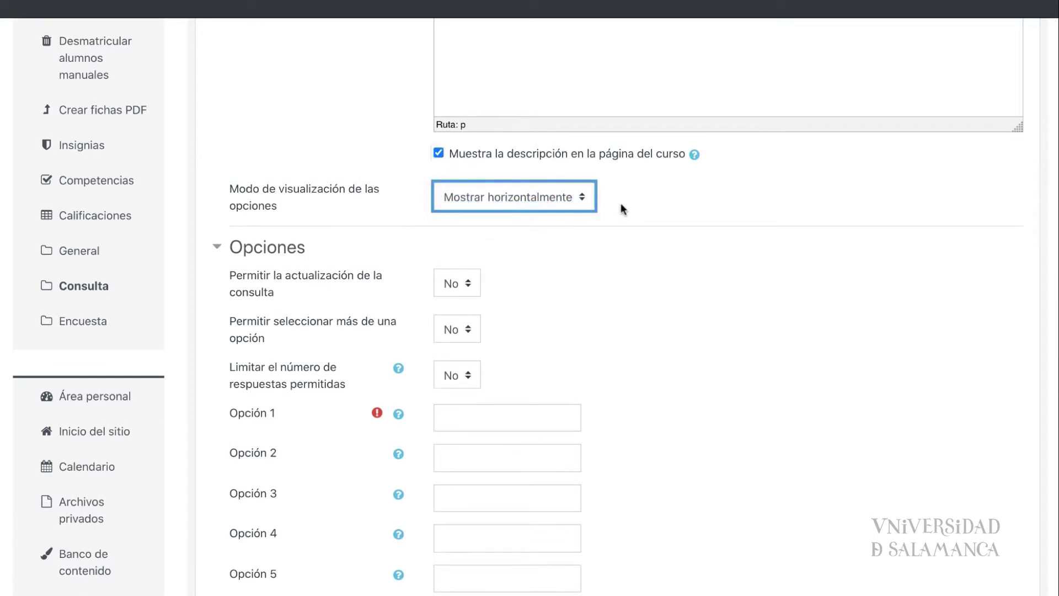
Step: Review the choices for updating the consulta and selecting more than one option, keeping both at No
scroll(667, 235, down, 4)
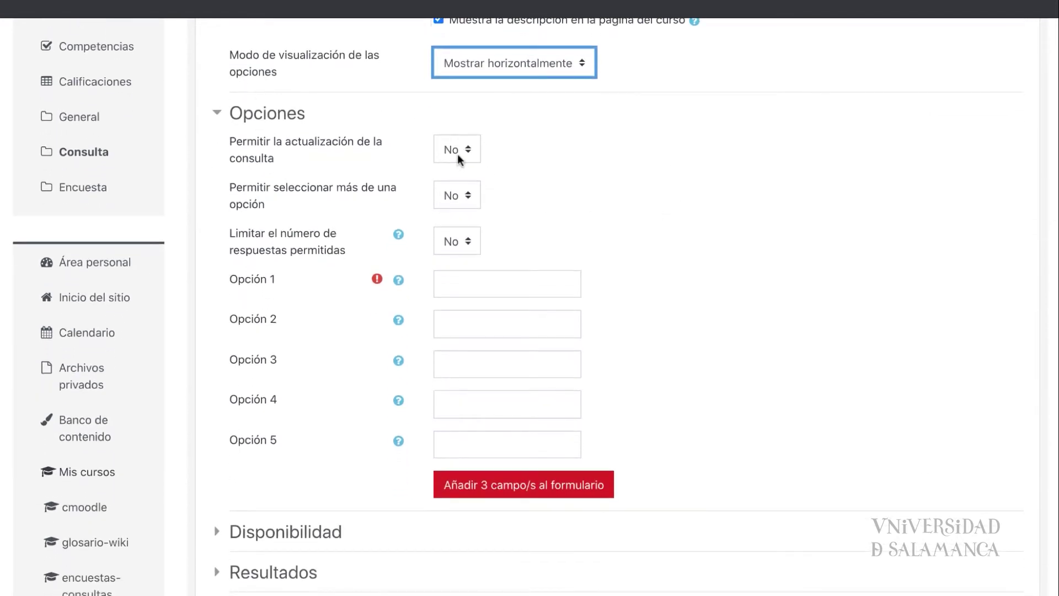
click(462, 159)
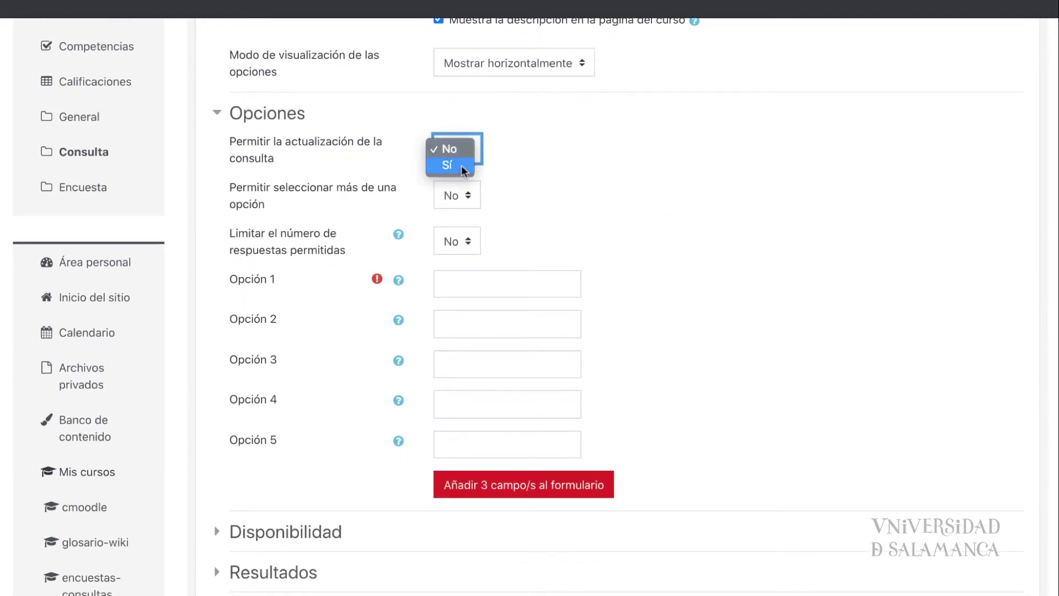
click(515, 149)
click(466, 199)
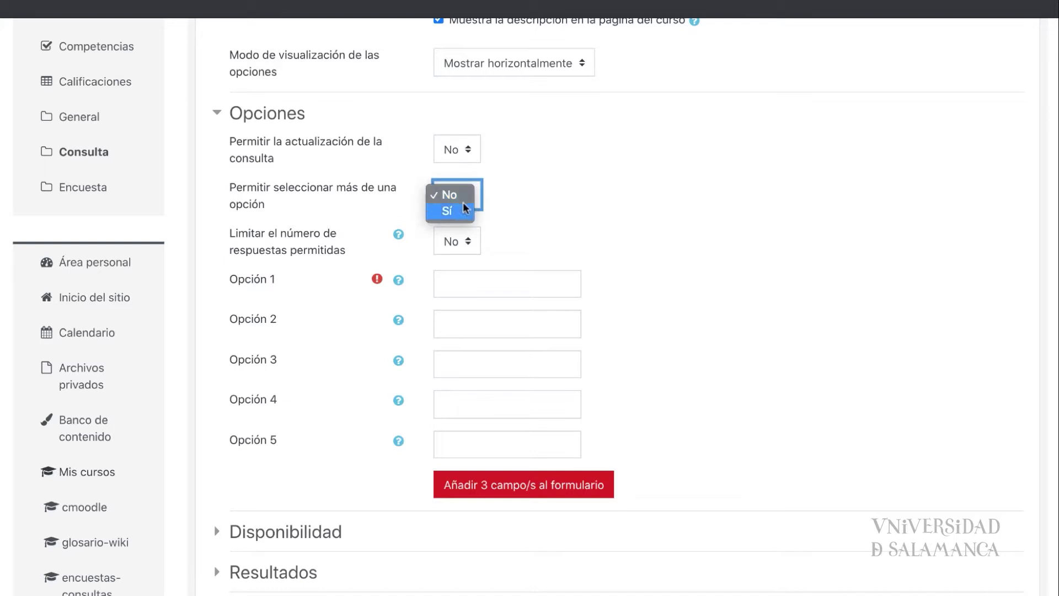
click(465, 196)
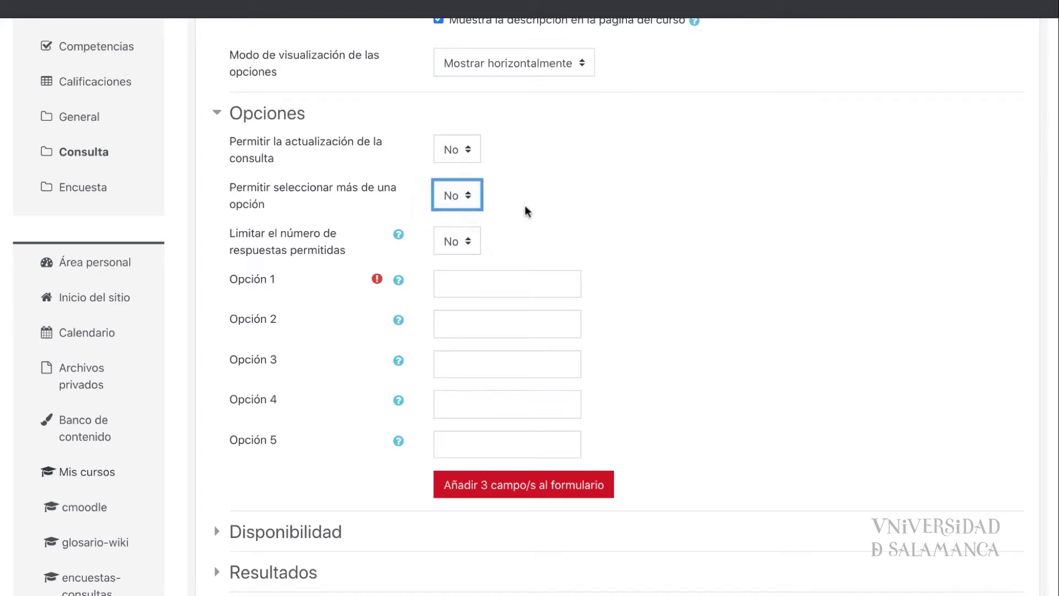
Step: Read the help on limiting the number of permitted responses and set that limit to Sí
scroll(526, 210, down, 1)
click(398, 159)
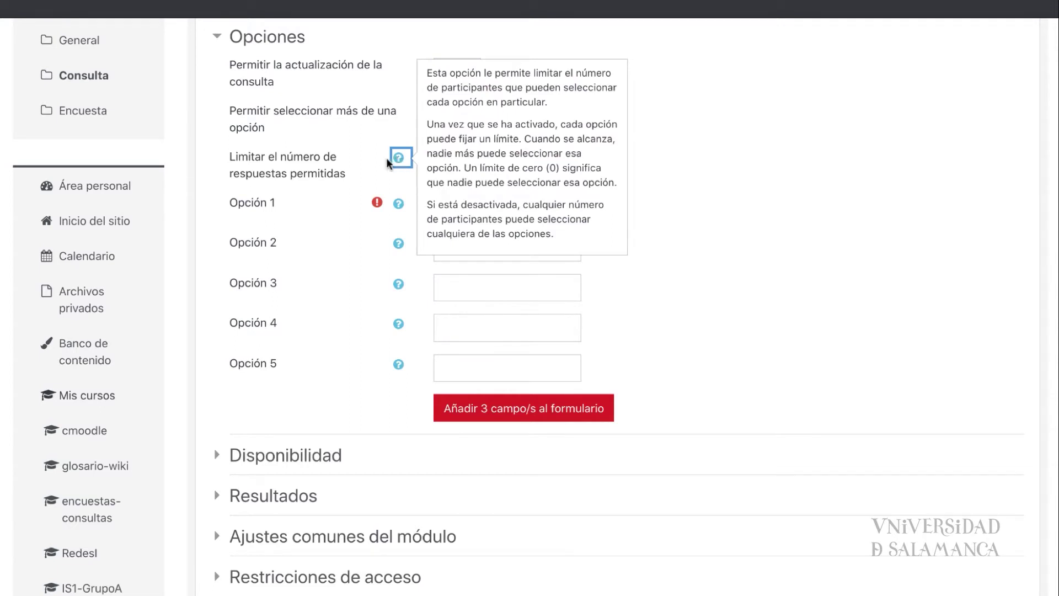
click(387, 165)
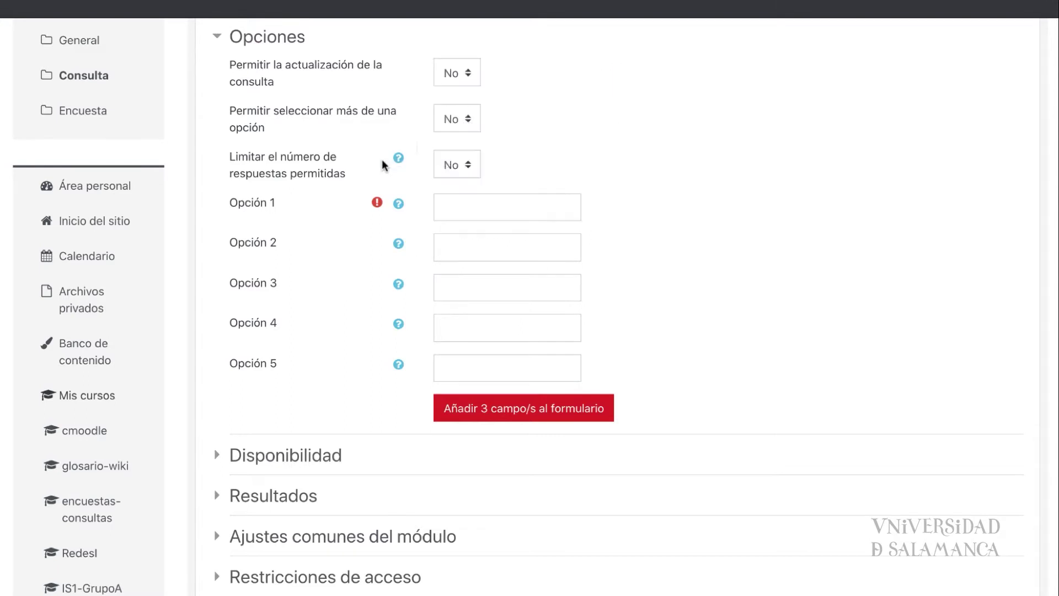
click(451, 166)
key(Escape)
key(Down)
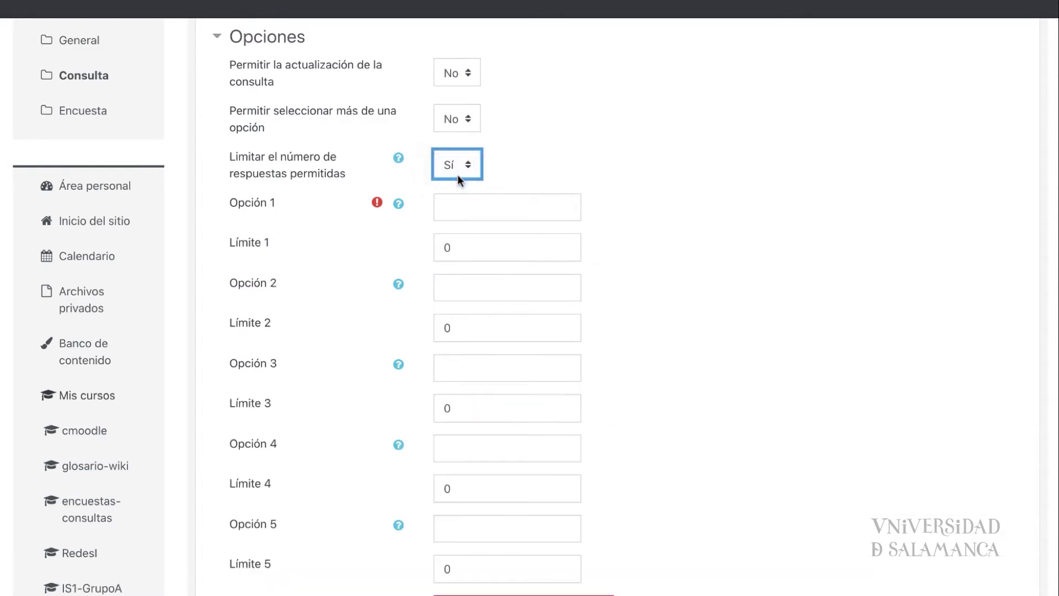
Step: Name Opción 1 "Grupo A" and Opción 2 "Grupo B"
click(476, 212)
text(Grupo A)
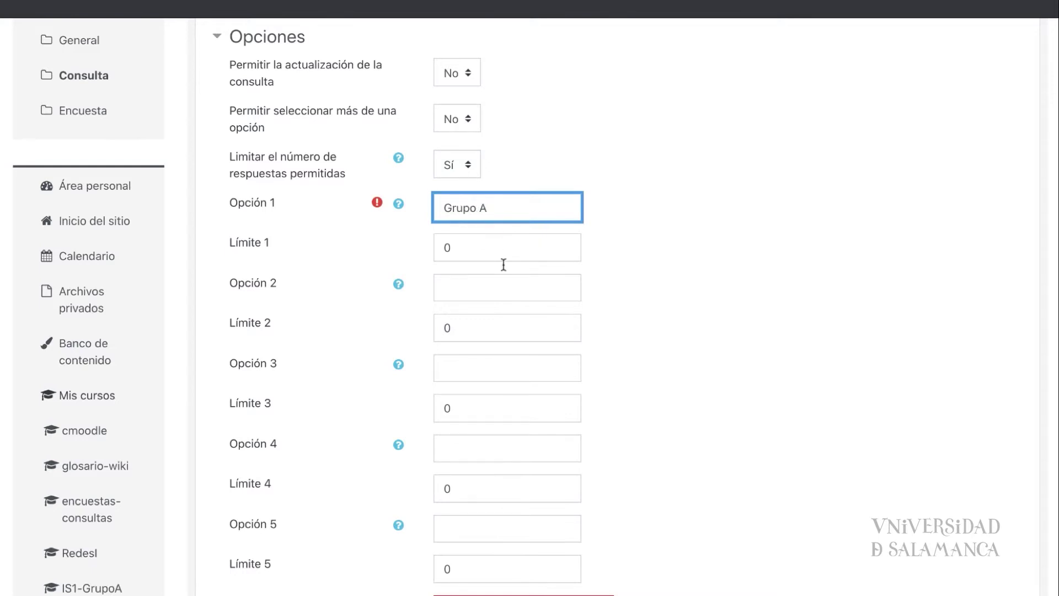
click(485, 284)
text(Gru)
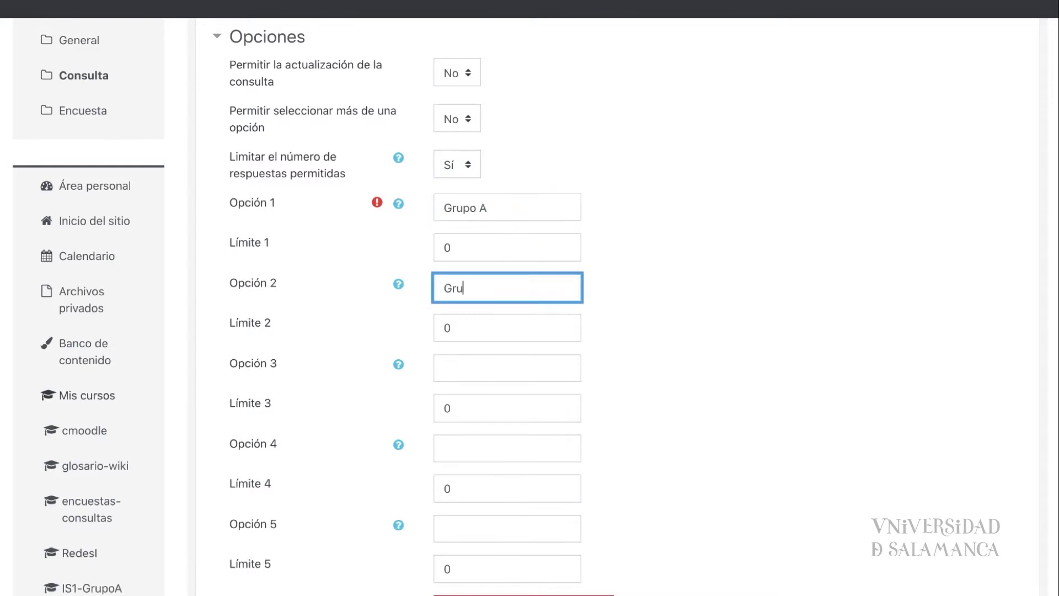
text(po B)
Step: Set the response limits of both Grupo A and Grupo B to 15
click(504, 249)
key(BackSpace)
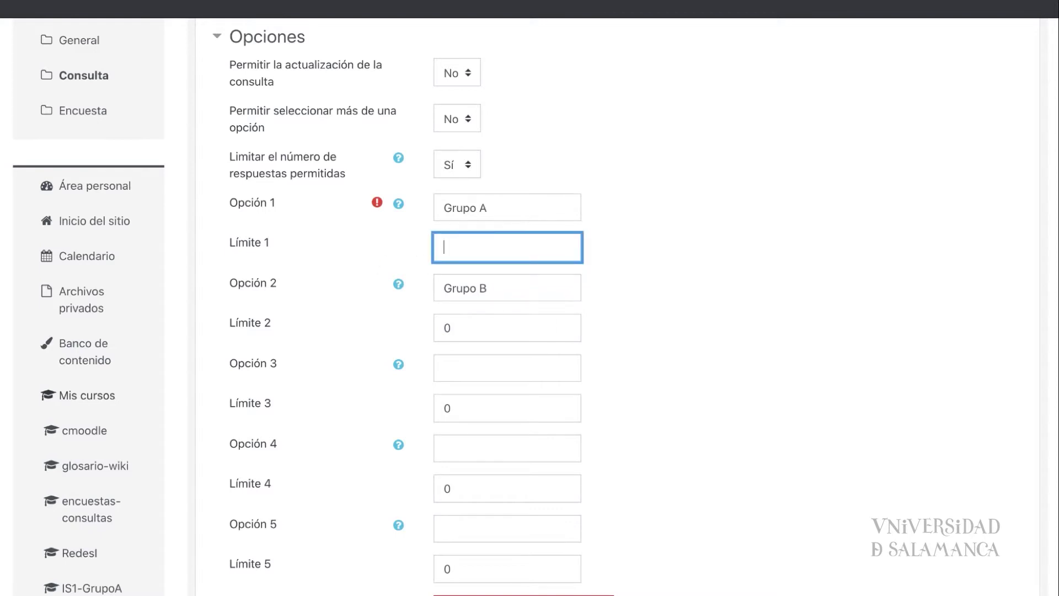
text(15)
click(499, 329)
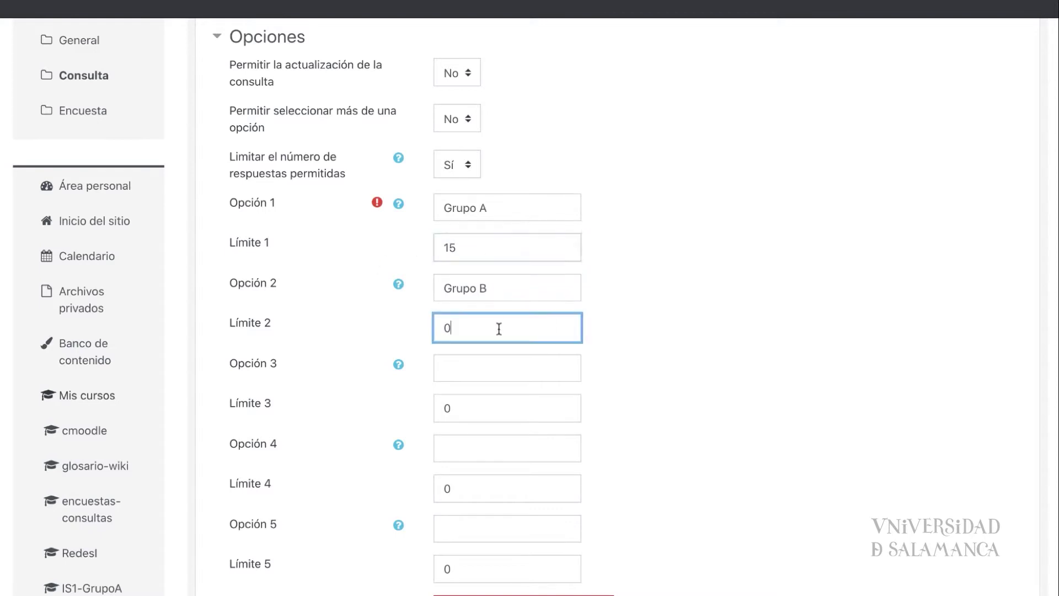
key(BackSpace)
text(15)
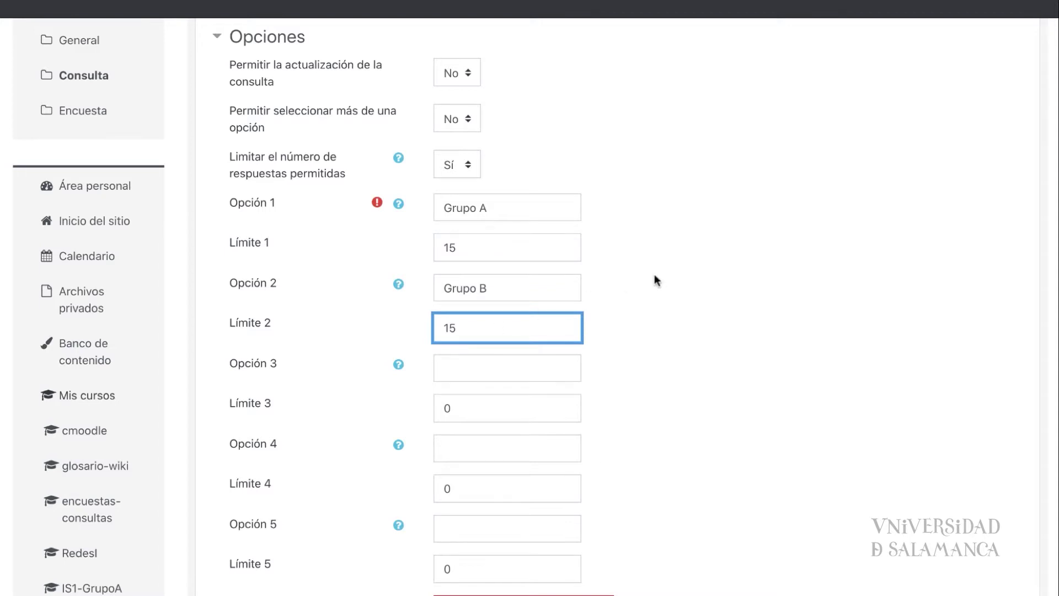
Step: Add three more option fields to the consulta form
scroll(656, 280, down, 3)
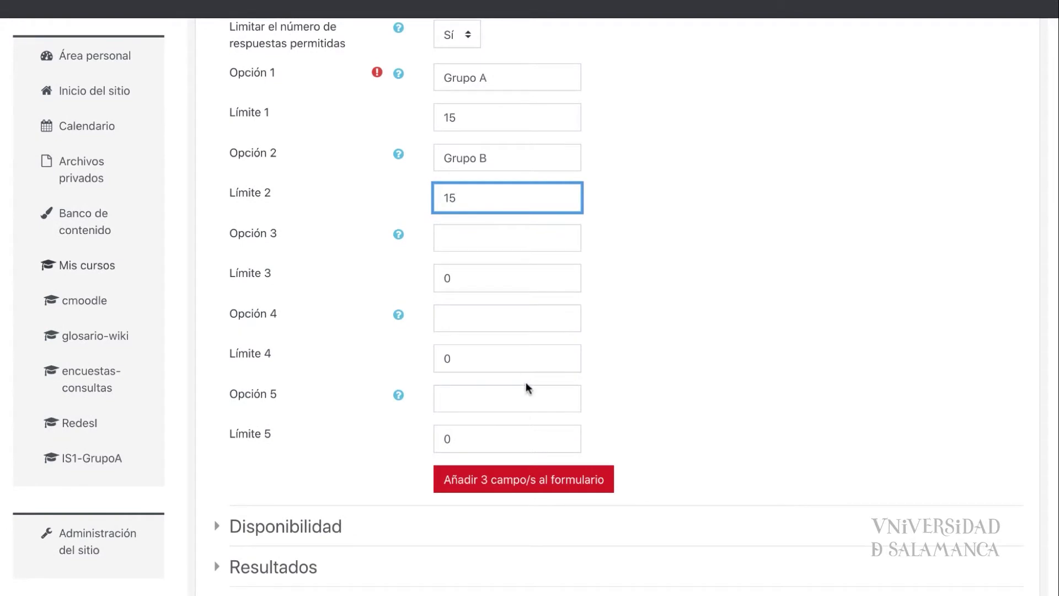
click(528, 484)
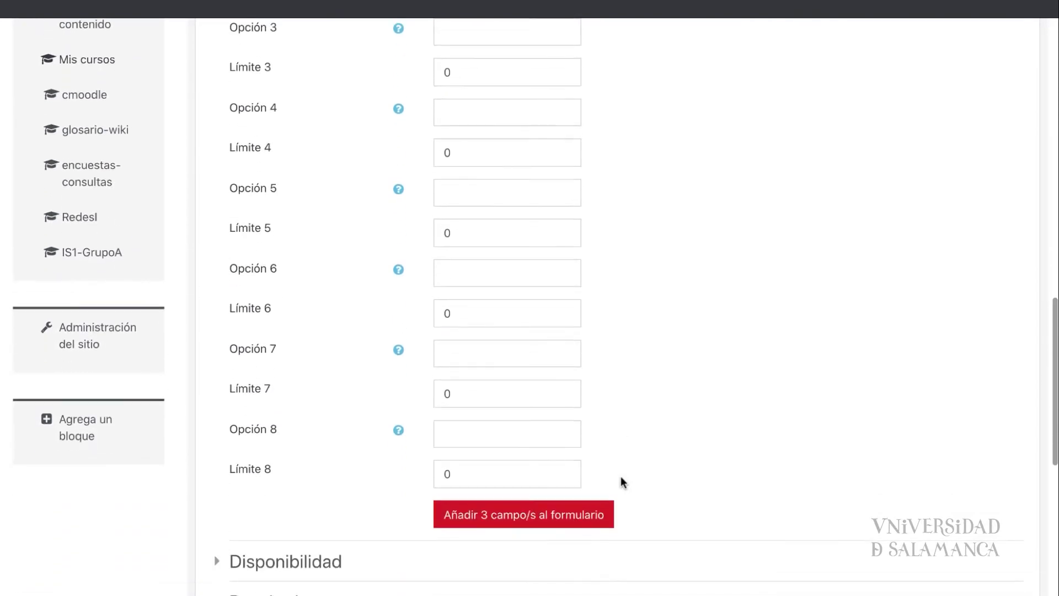
Step: Expand the Disponibilidad settings and read the help on "Mostrar previsualización"
scroll(622, 482, down, 6)
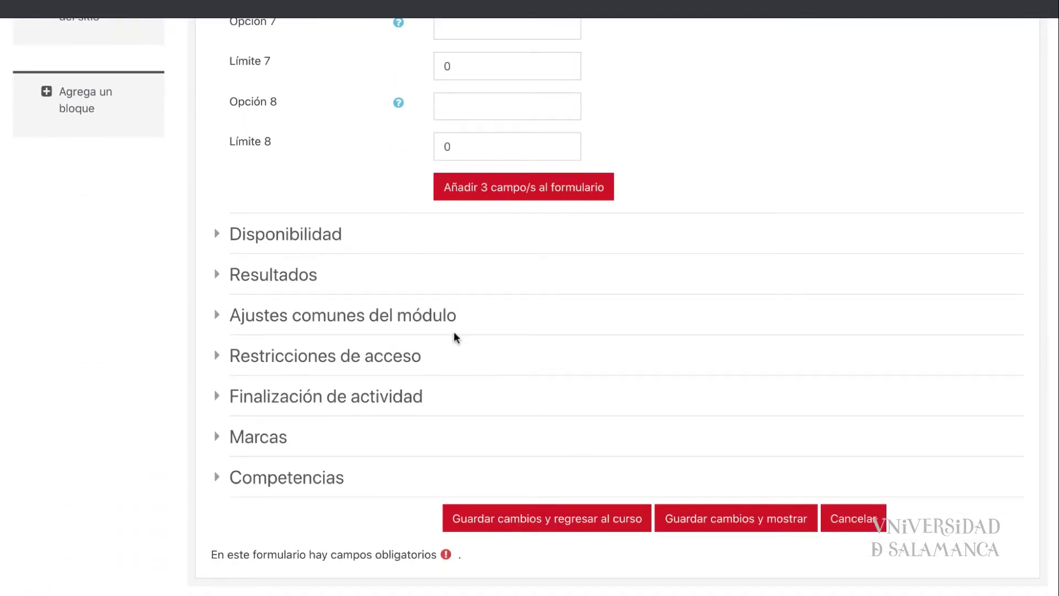
click(220, 239)
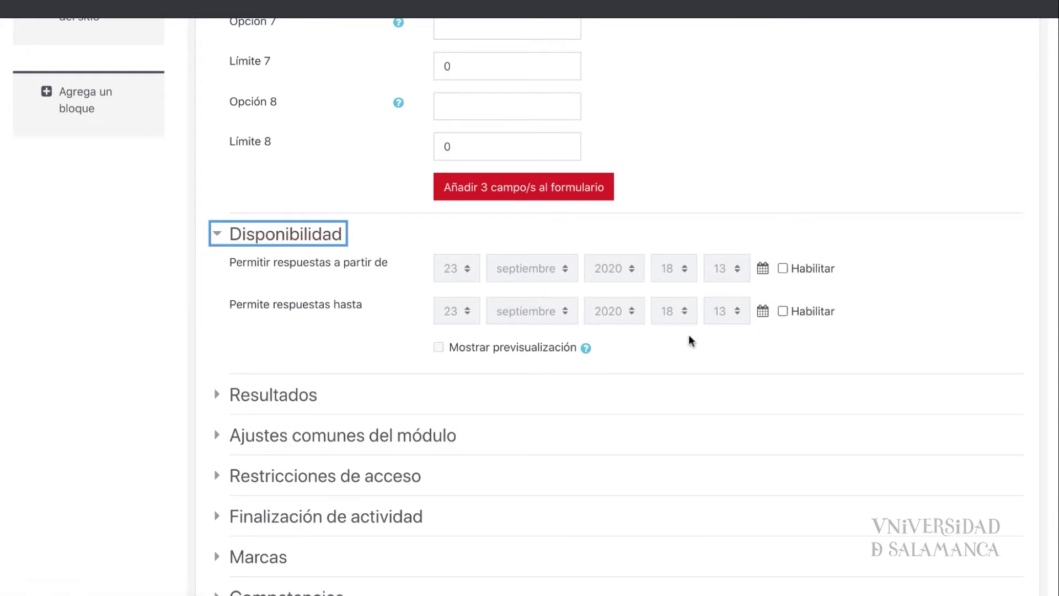
click(586, 348)
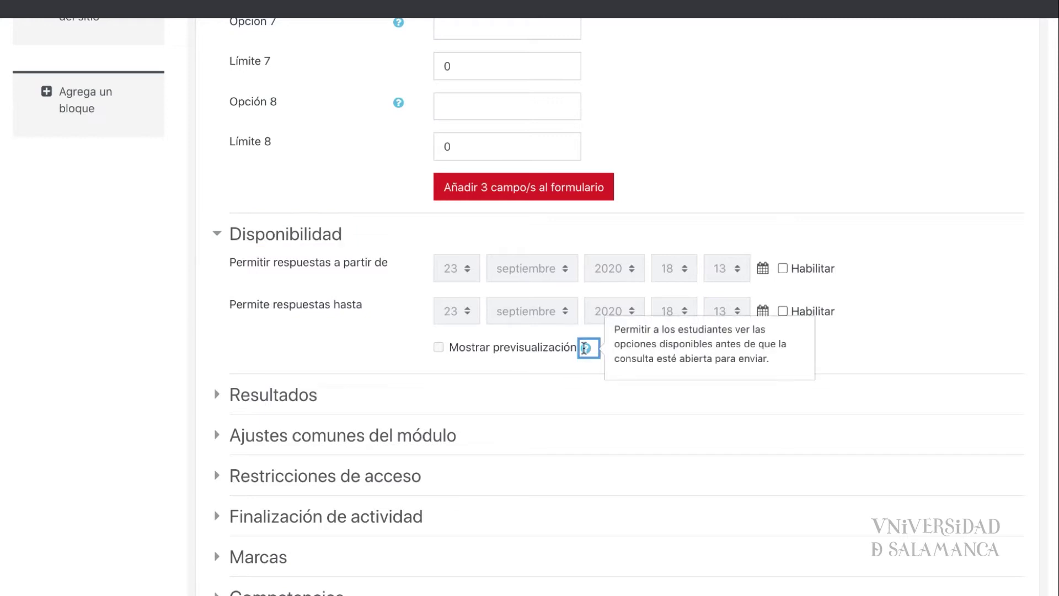
click(464, 361)
Step: Expand the Resultados settings and review the choices for publishing results, the unanswered column and inactive users' responses
scroll(364, 353, down, 2)
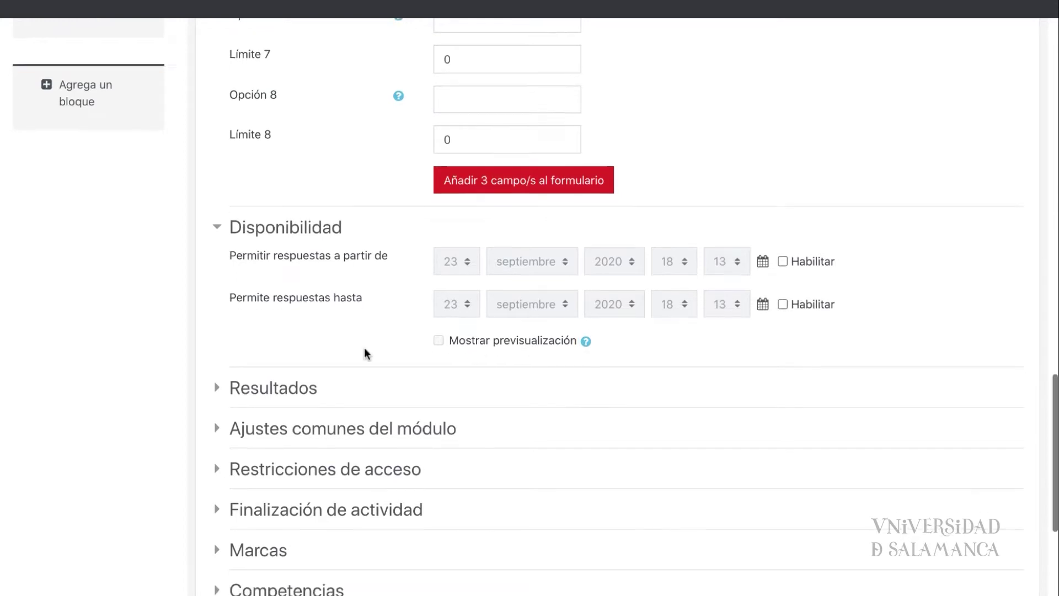
click(218, 303)
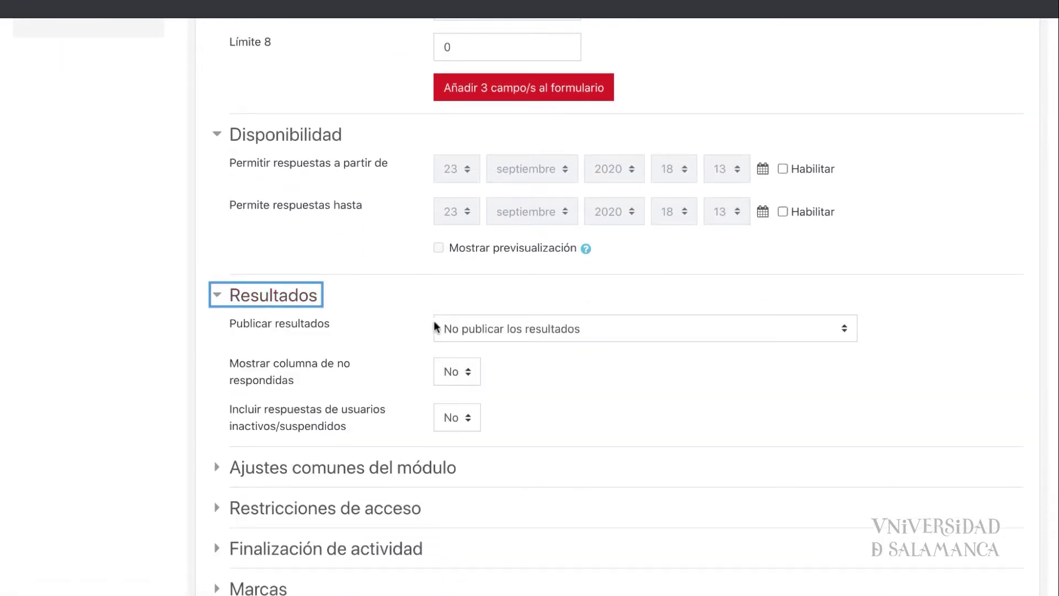
click(846, 330)
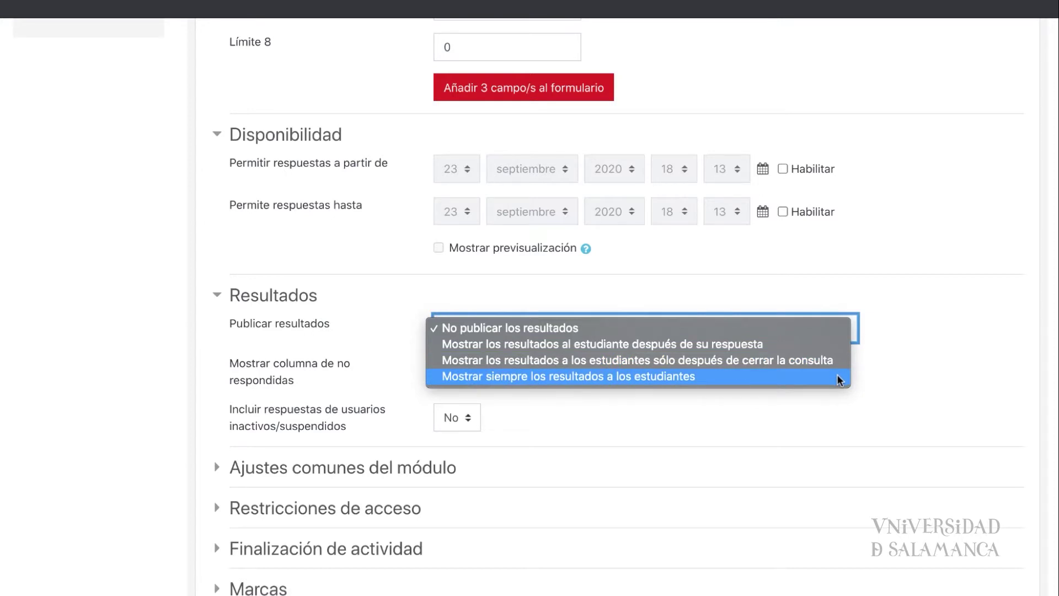
click(829, 398)
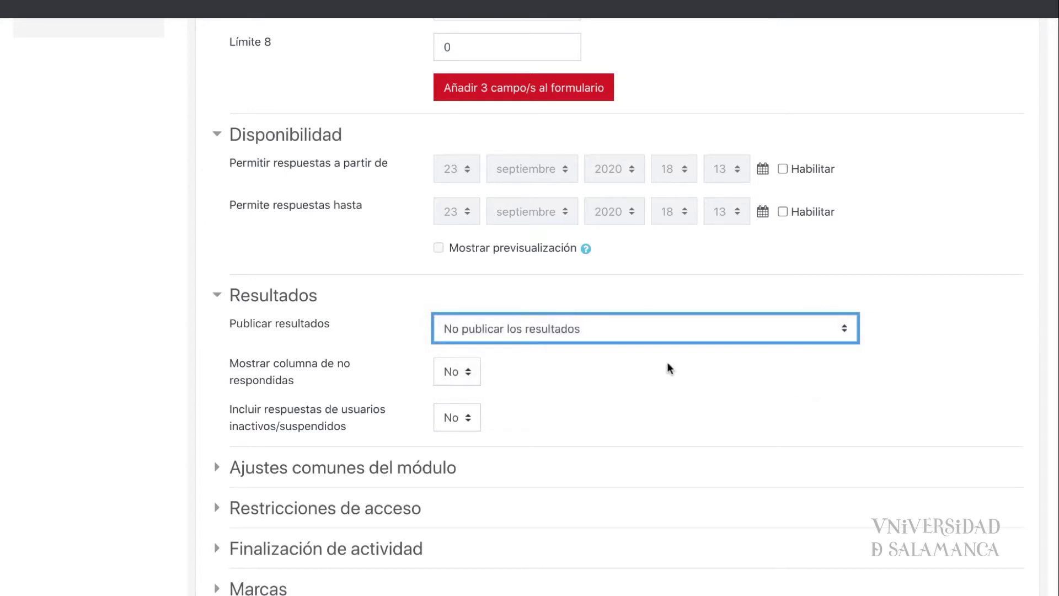
click(467, 373)
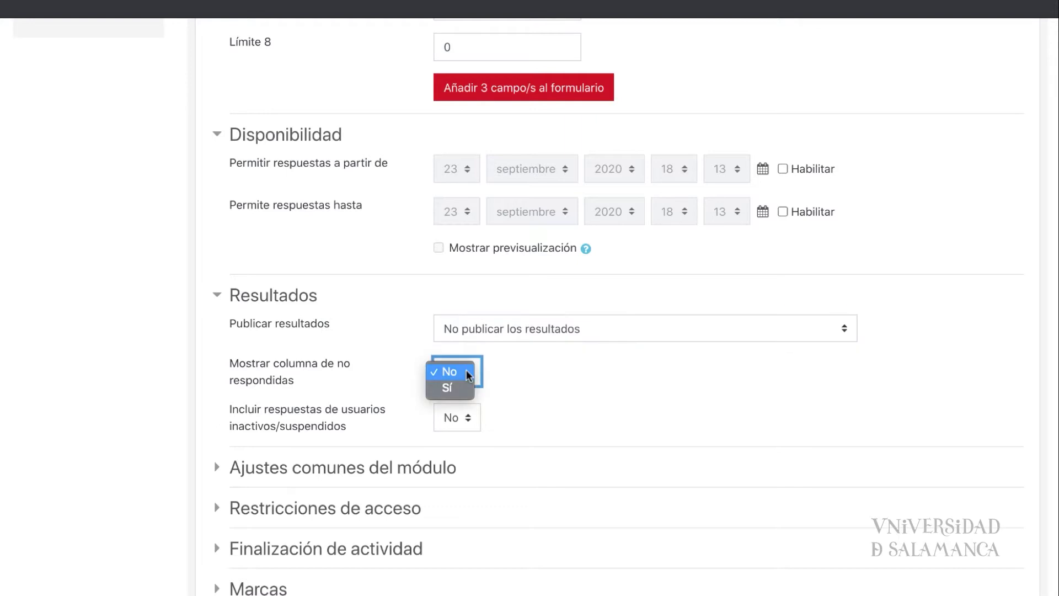
click(515, 371)
click(464, 414)
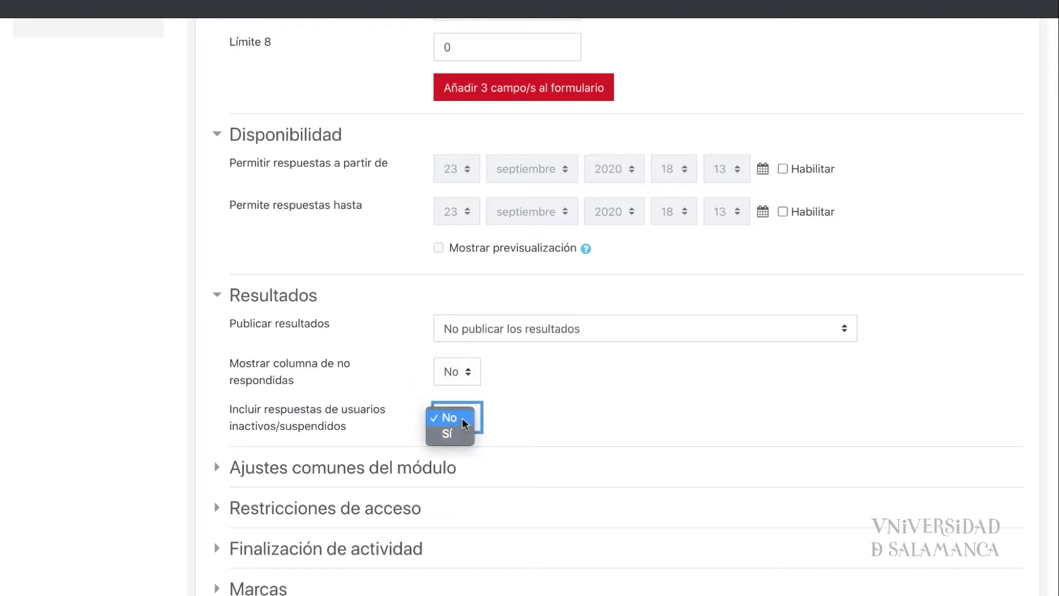
click(462, 418)
Step: Expand the Ajustes comunes del módulo and Restricciones de acceso sections to review their settings
scroll(512, 428, down, 5)
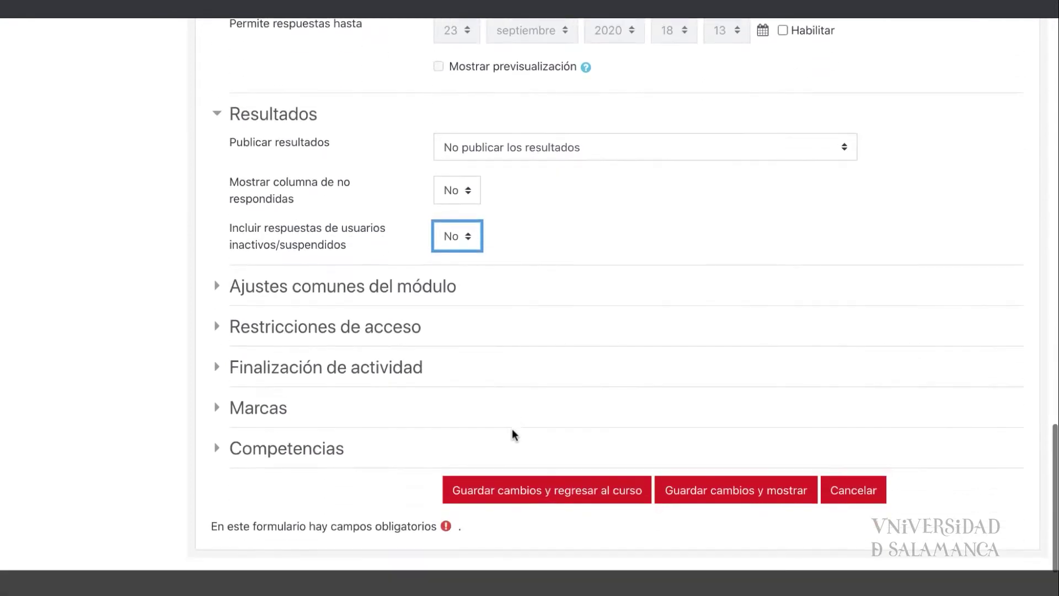
click(254, 291)
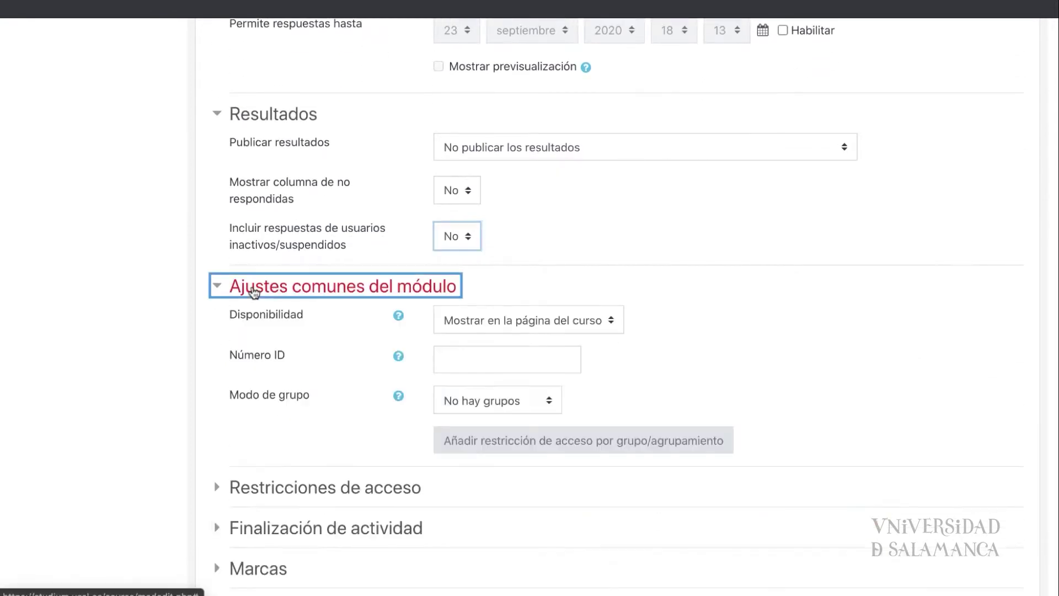
scroll(319, 360, down, 3)
click(317, 364)
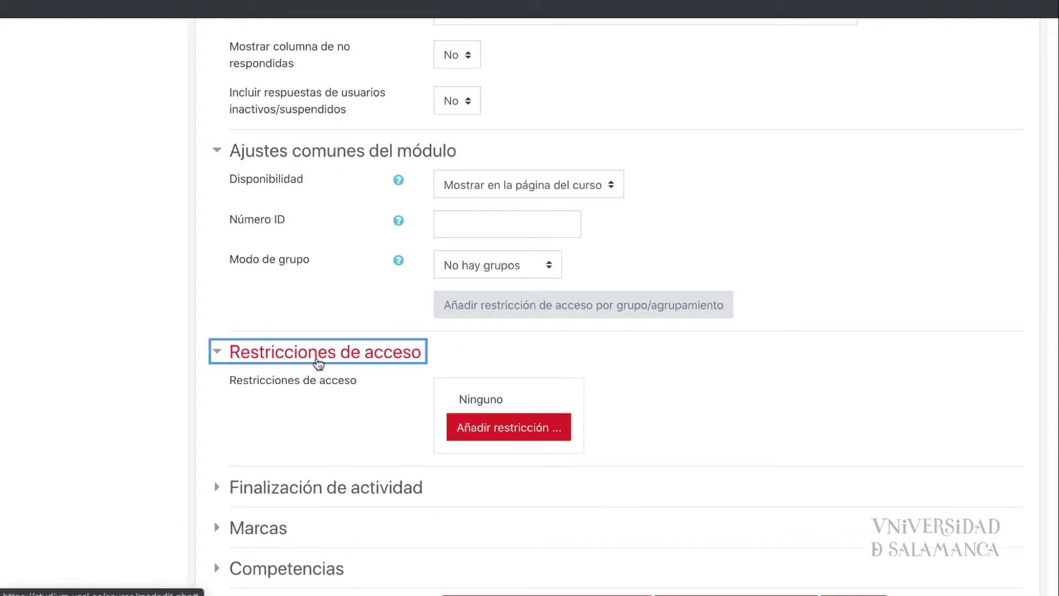
scroll(319, 363, down, 1)
Step: Set Rastreo de finalización to "Mostrar la actividad como completada cuando se cumplan las condiciones" and save the consulta, returning to the course
click(303, 434)
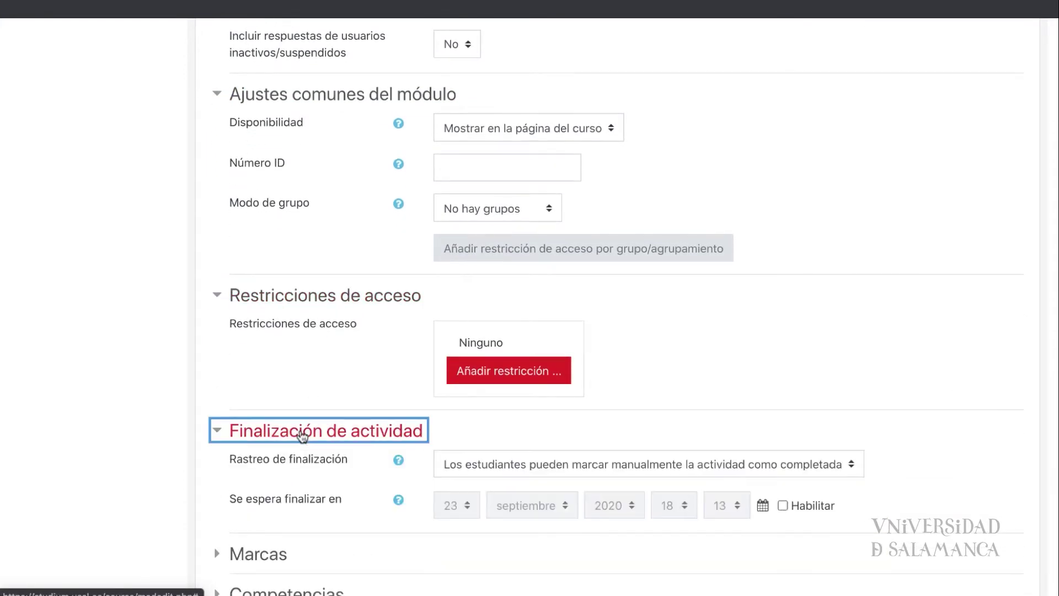
scroll(302, 436, down, 3)
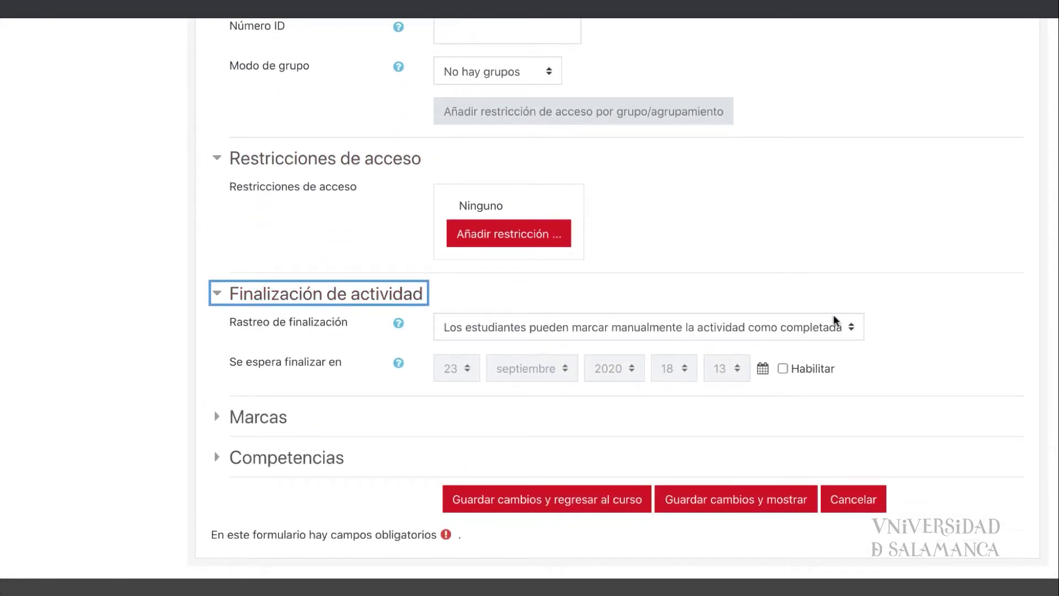
click(850, 328)
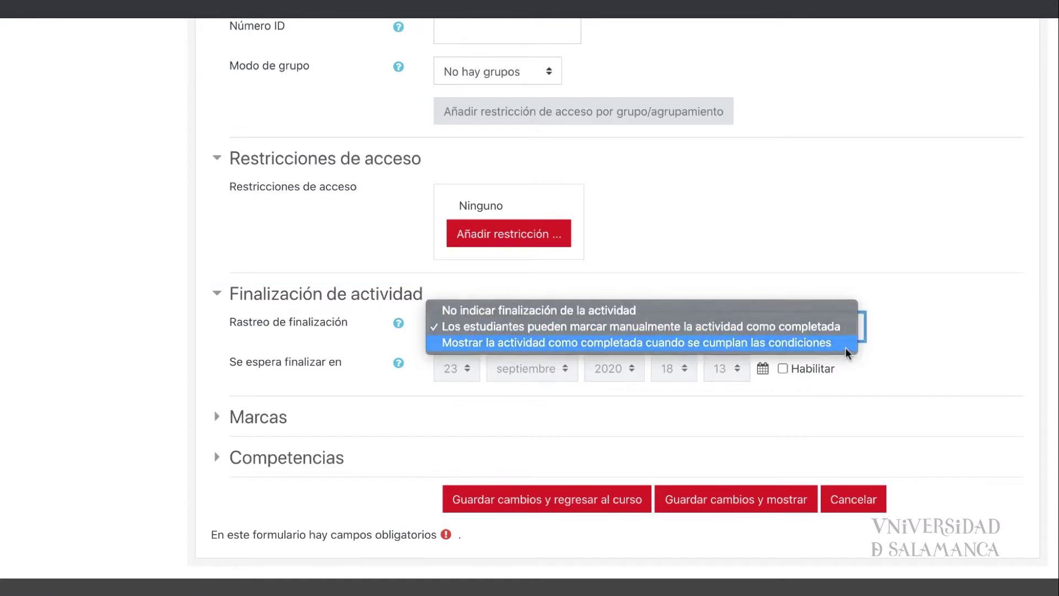
click(844, 343)
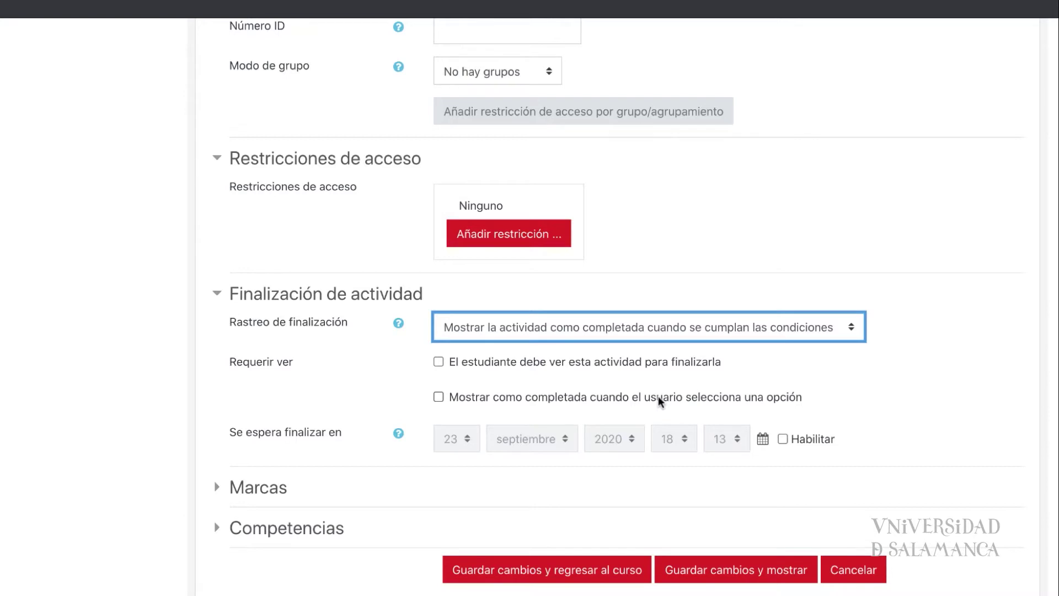
scroll(297, 489, down, 1)
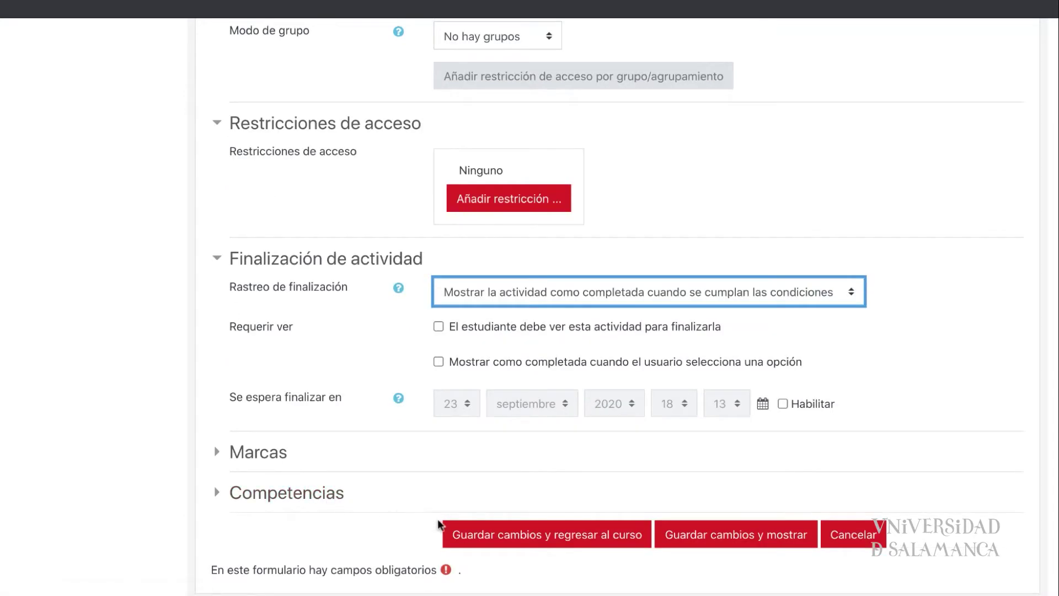
click(563, 540)
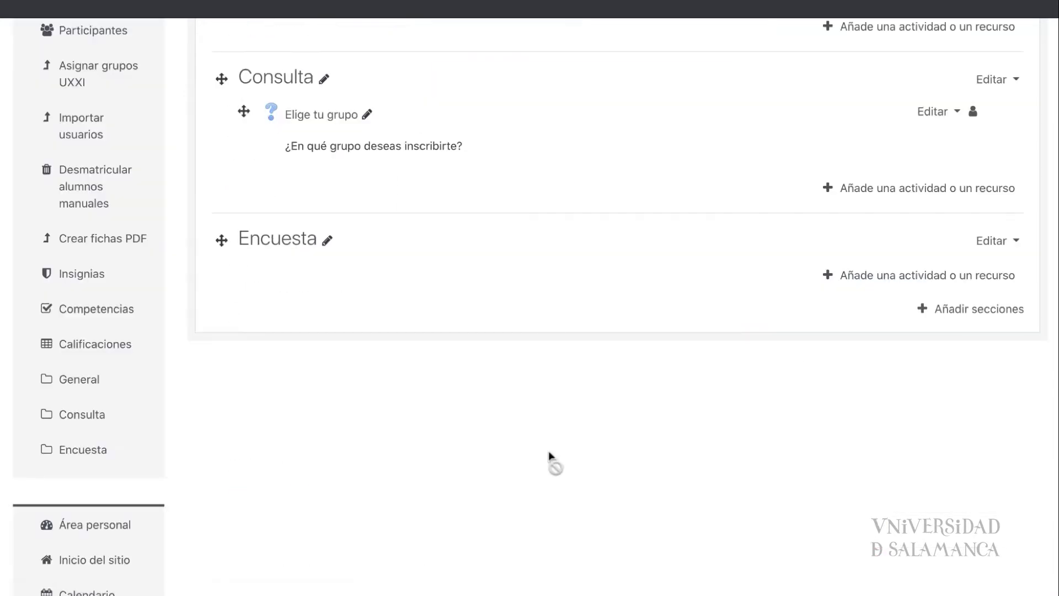
Step: Open the "Elige tu grupo" consulta from the course page and bring up its settings for editing
scroll(550, 458, up, 3)
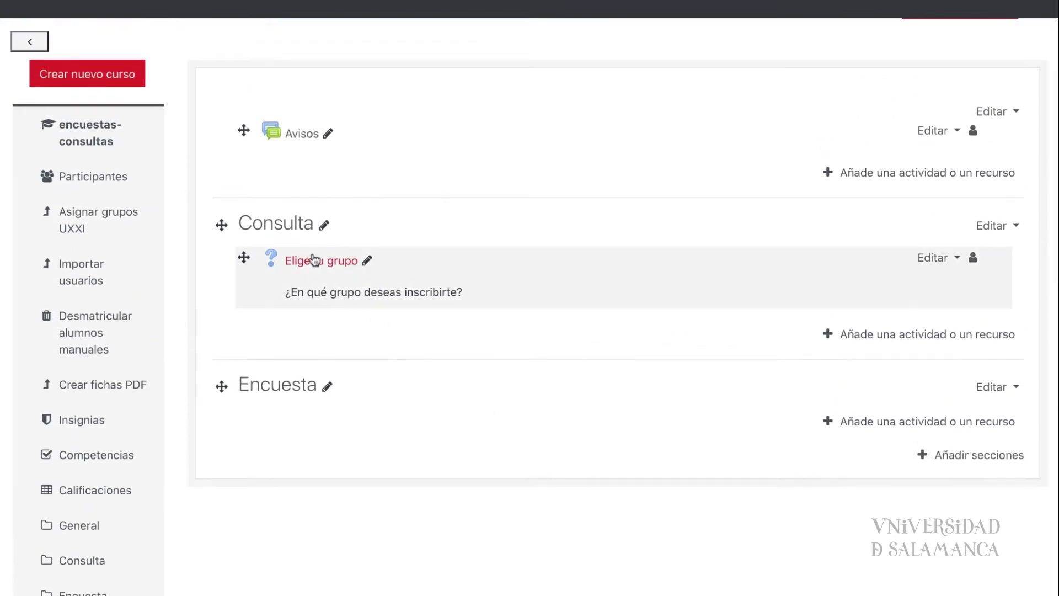
click(314, 261)
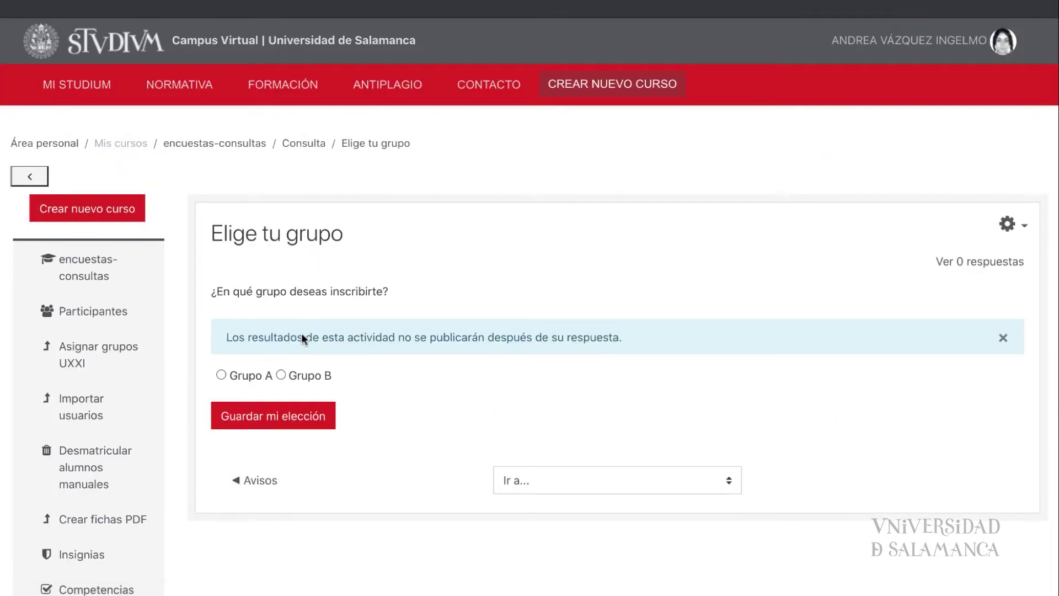
click(1014, 226)
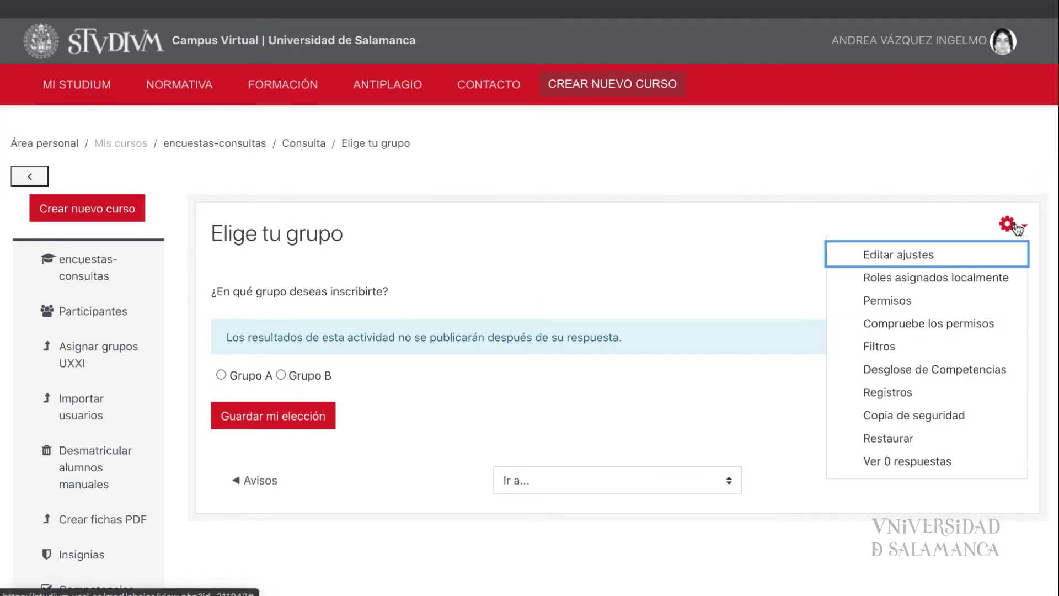
click(910, 253)
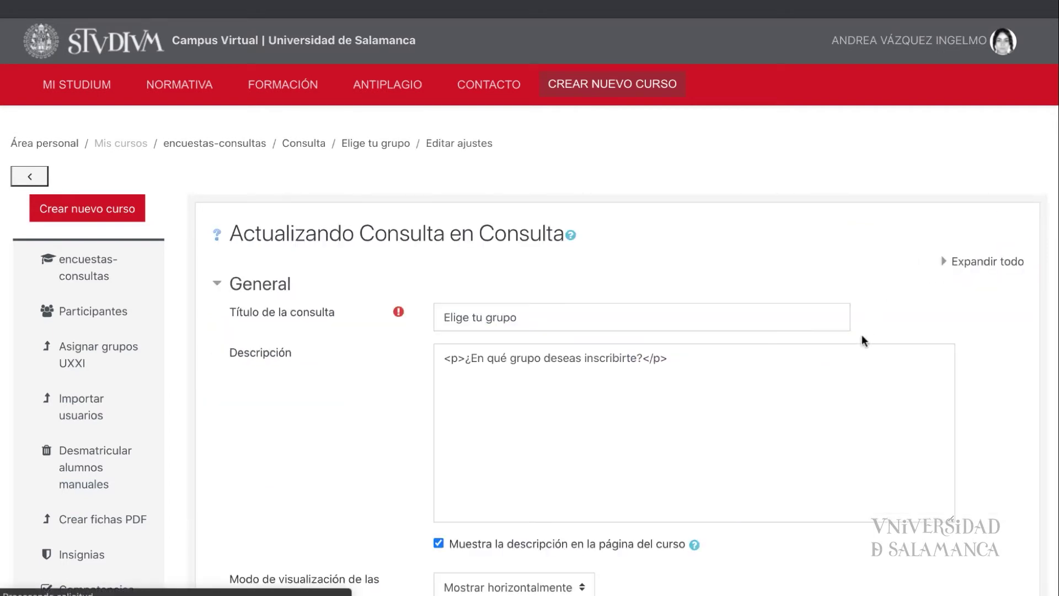
Step: Set the display mode of the consulta's options to "Mostrar verticalmente"
scroll(861, 334, down, 5)
click(571, 330)
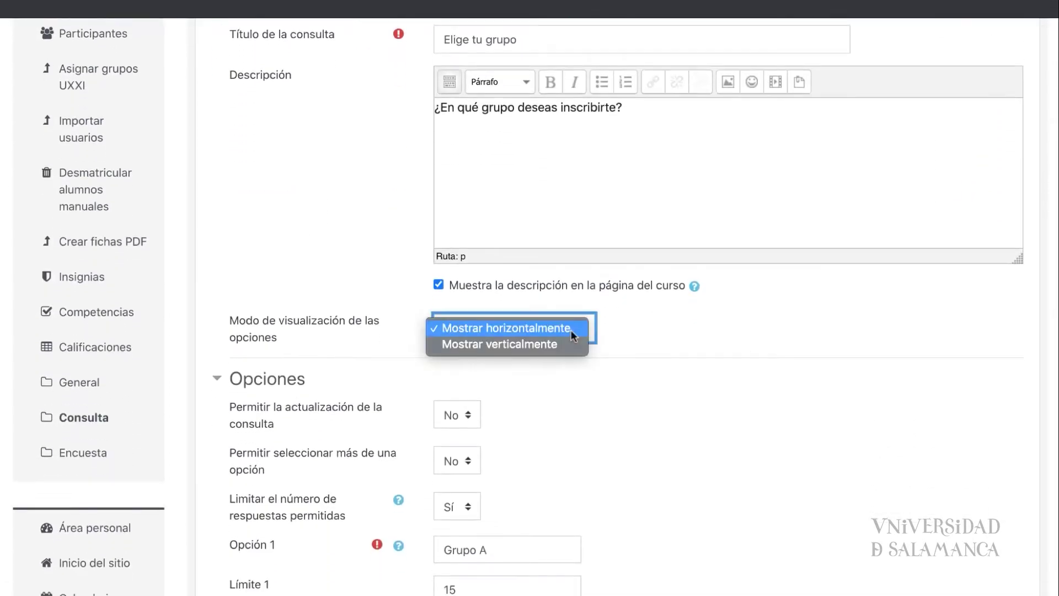
click(554, 342)
Step: In the Resultados settings, set Publicar resultados to "Mostrar los resultados al estudiante después de su respuesta"
scroll(636, 413, down, 4)
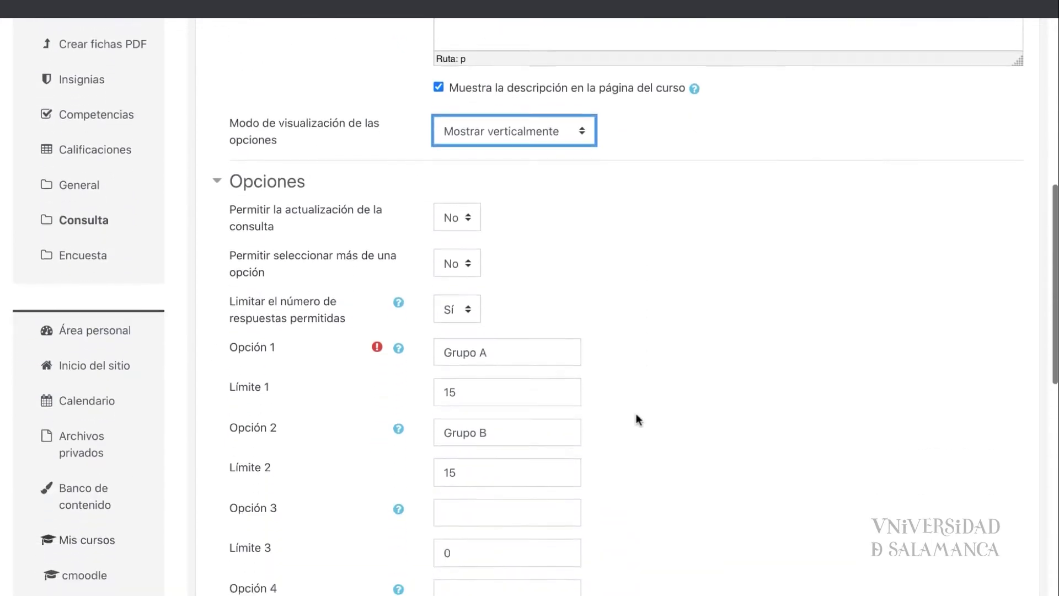
scroll(636, 419, down, 8)
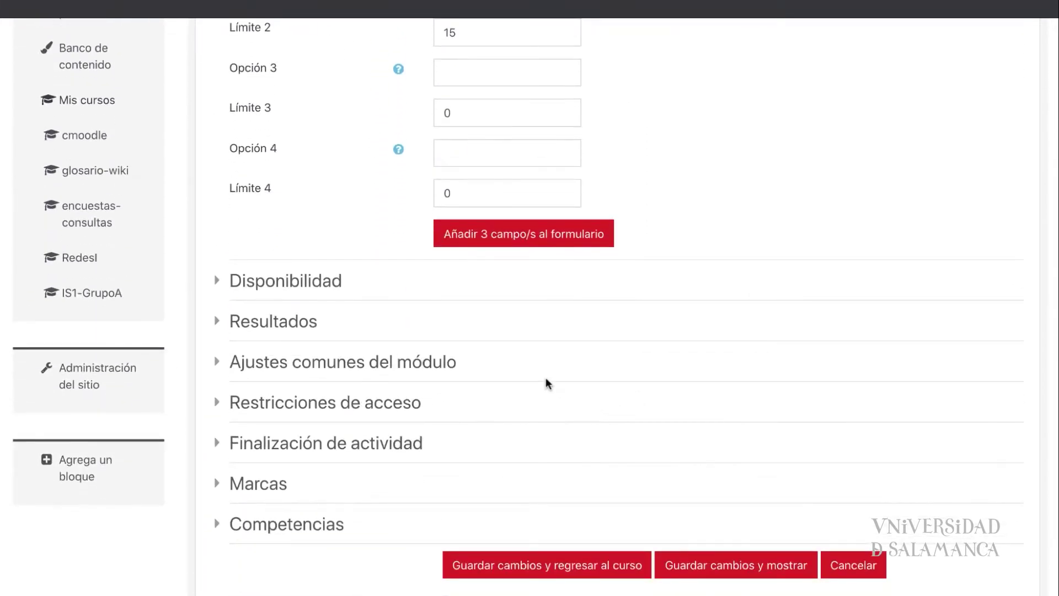
scroll(548, 383, down, 1)
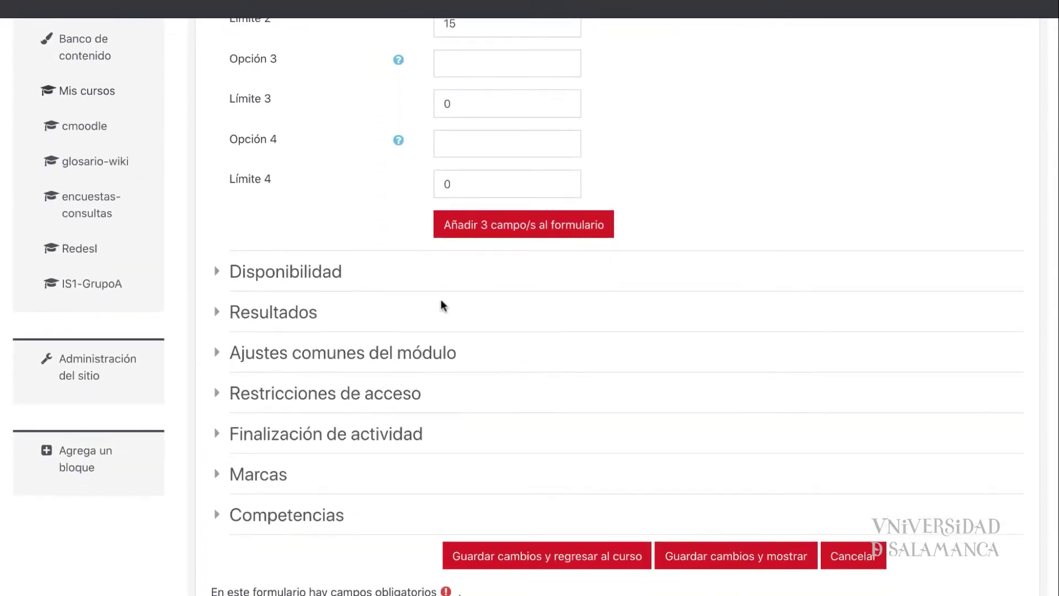
click(263, 324)
click(500, 336)
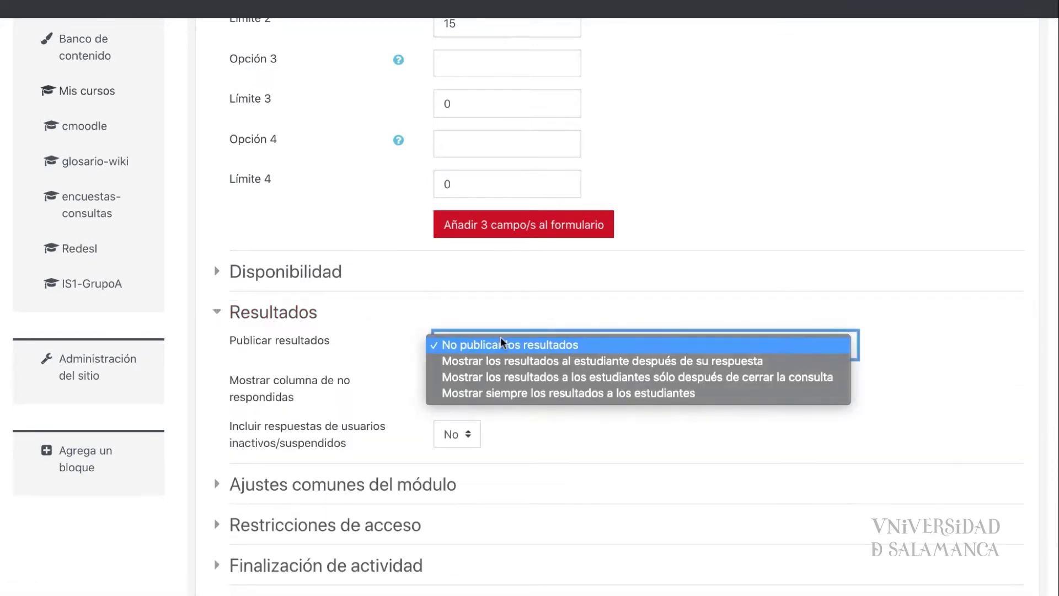
click(532, 359)
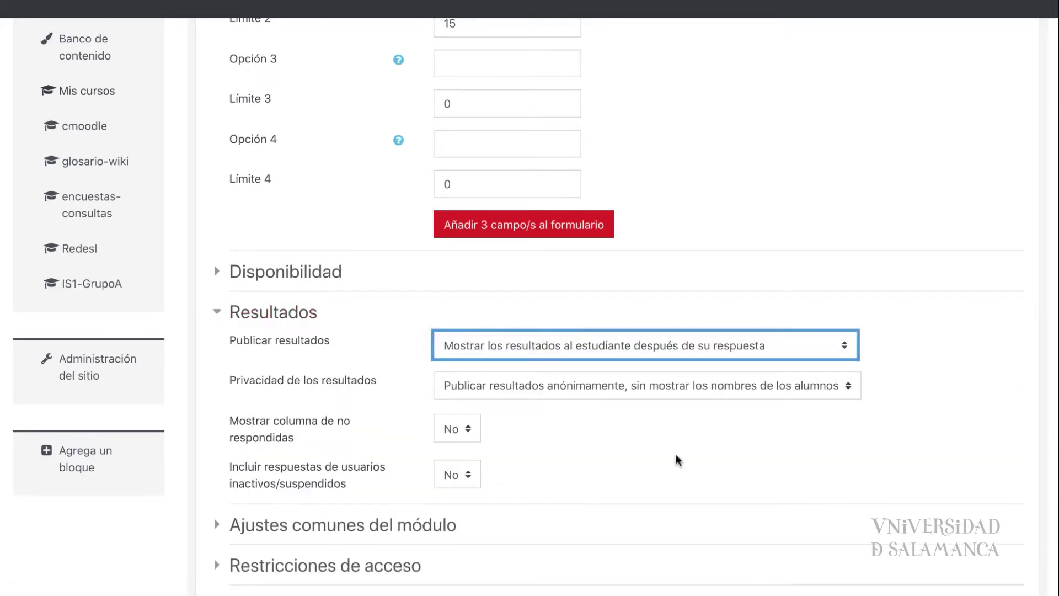
Step: Review the results privacy choices, keep anonymous publishing without student names, and save the consulta, returning to the course
scroll(675, 454, down, 1)
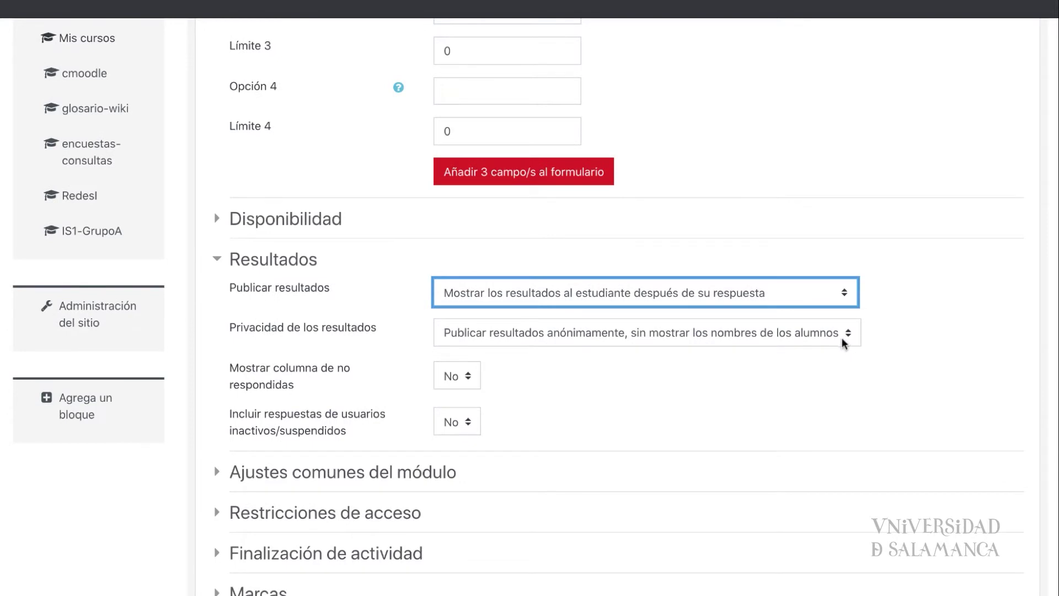
click(843, 342)
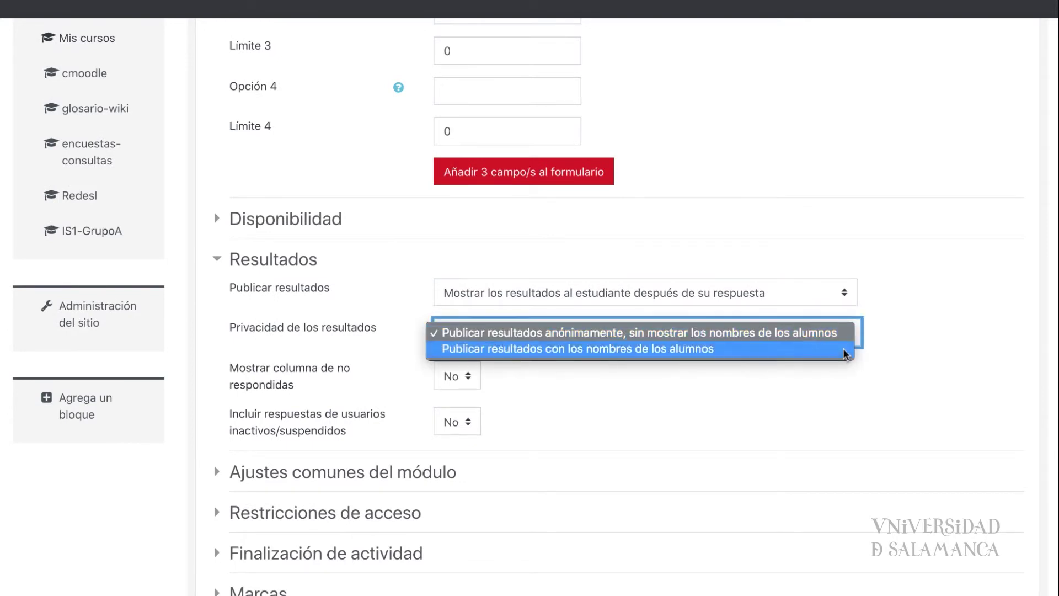
click(811, 382)
scroll(614, 388, down, 2)
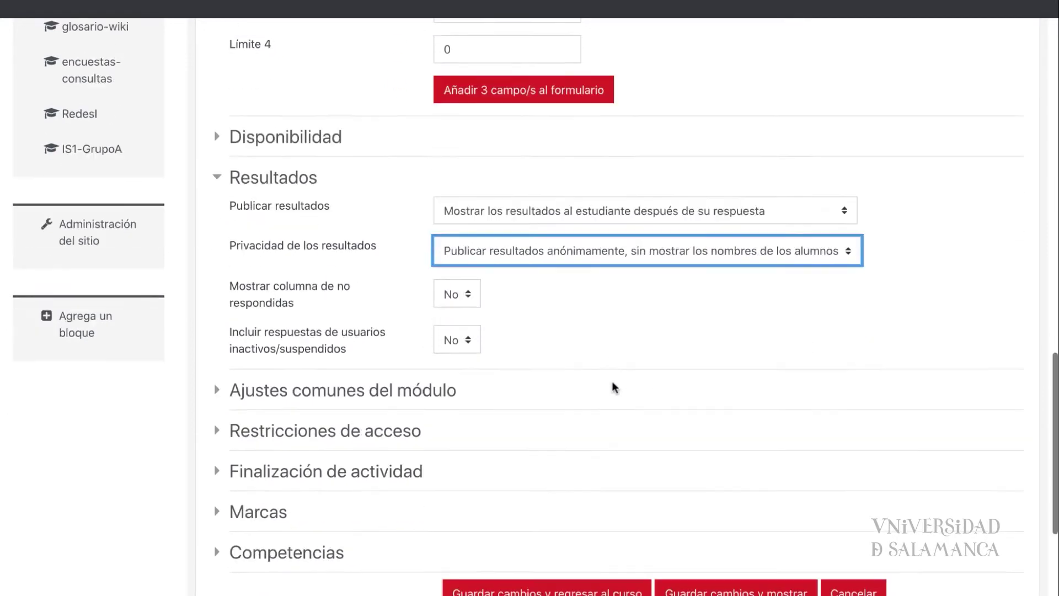
scroll(613, 388, down, 2)
click(557, 516)
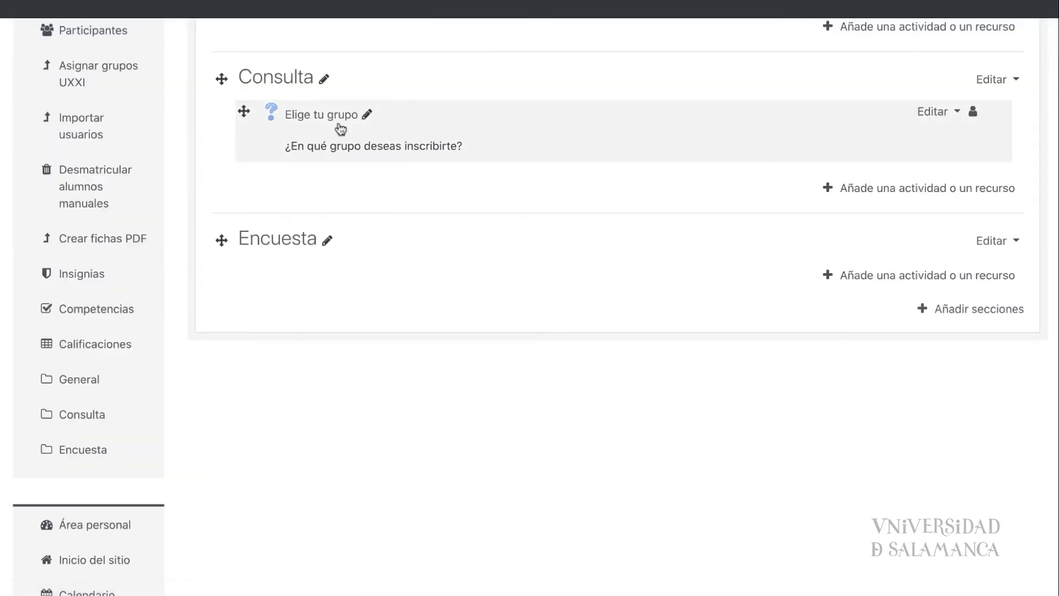
Step: Open the "Elige tu grupo" consulta and submit Grupo A as the answer
click(339, 126)
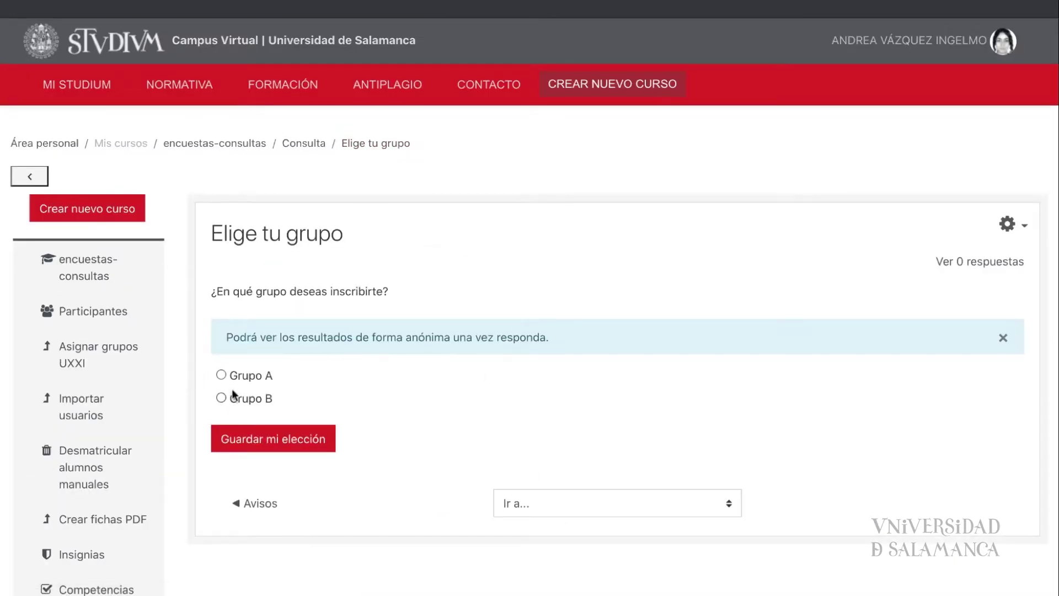
click(223, 375)
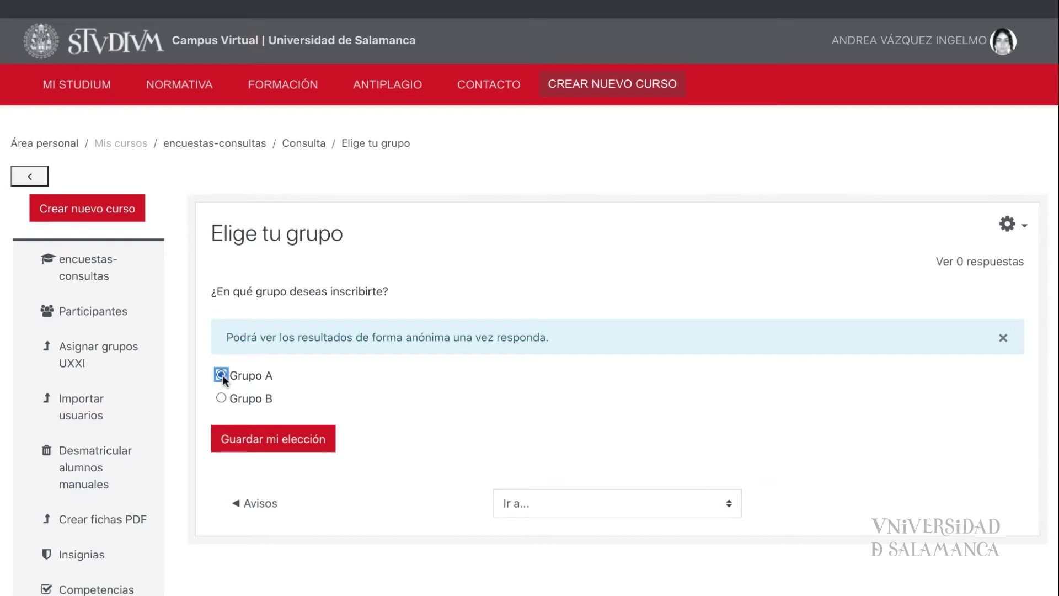
click(284, 450)
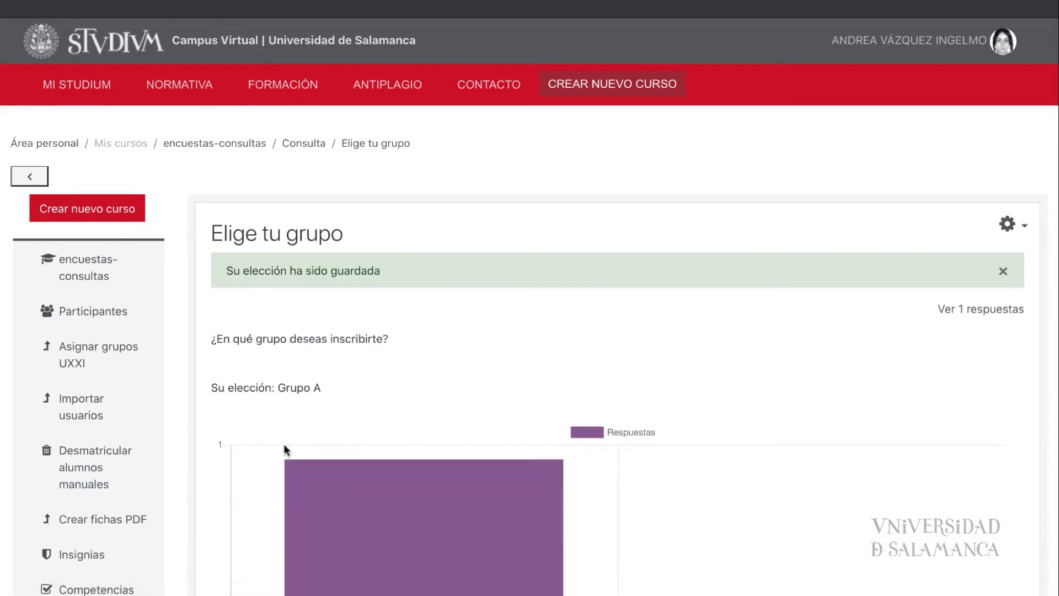
Step: Examine the response chart for Grupo A and Grupo B on the consulta's results page
scroll(676, 374, down, 2)
scroll(673, 369, down, 9)
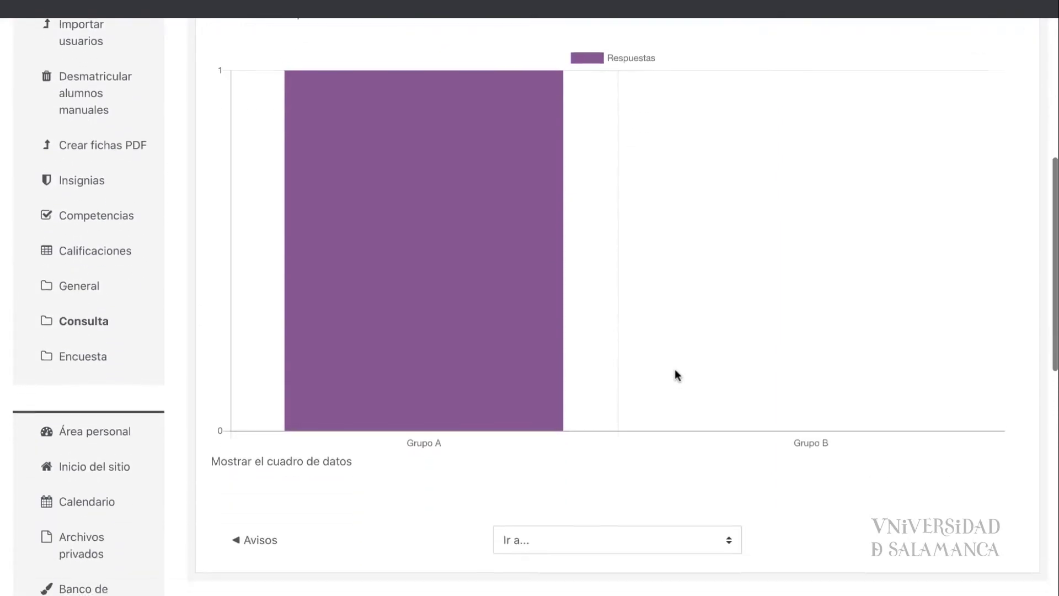
mouse_move(482, 259)
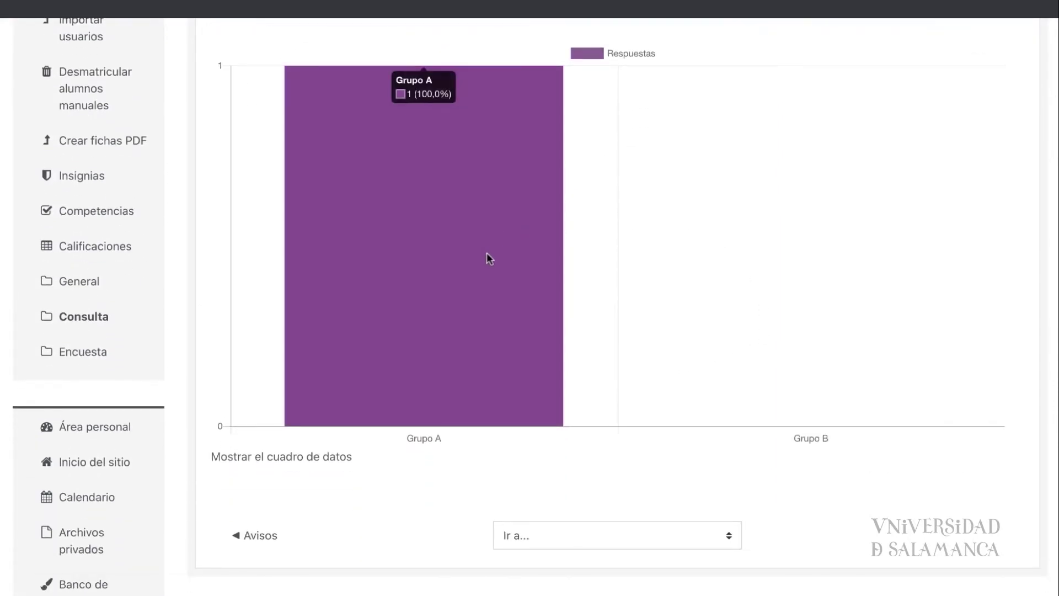
scroll(599, 273, up, 9)
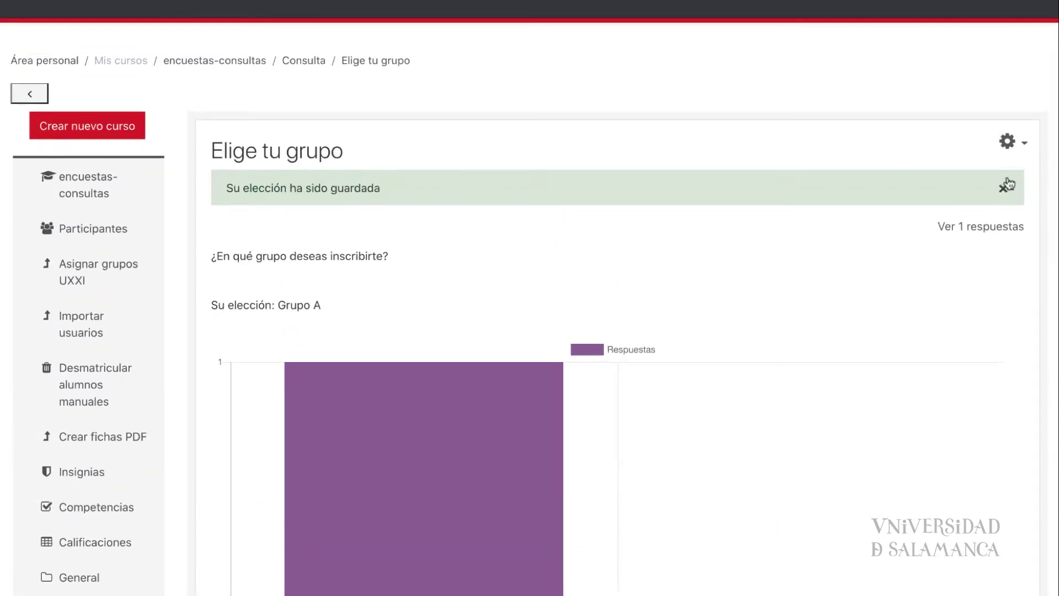
Step: Open the list of consulta responses and move the response in Grupo A to Grupo B
click(978, 228)
scroll(824, 201, down, 1)
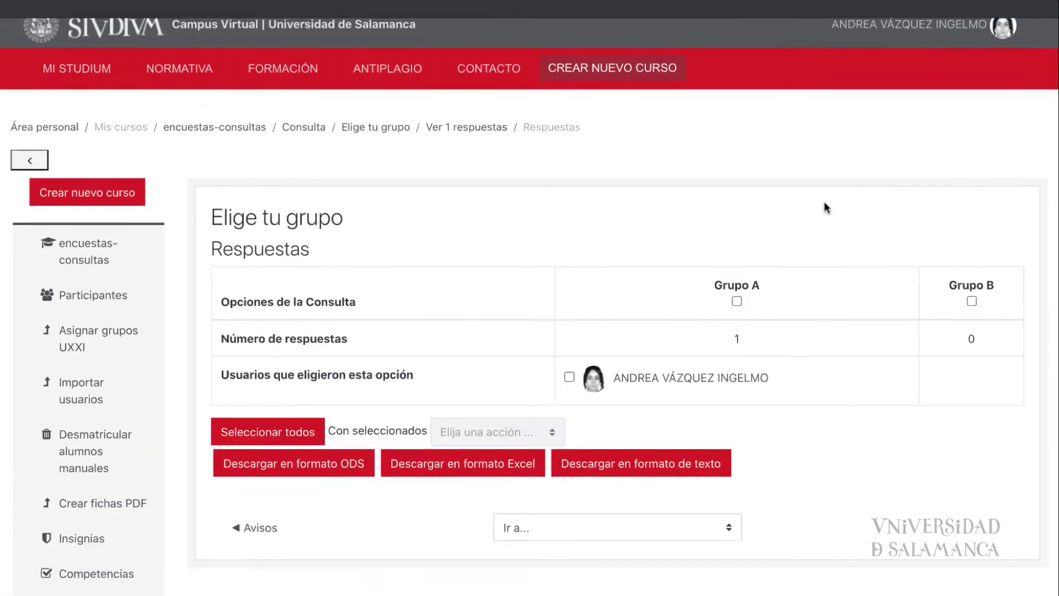
scroll(878, 352, right, 1)
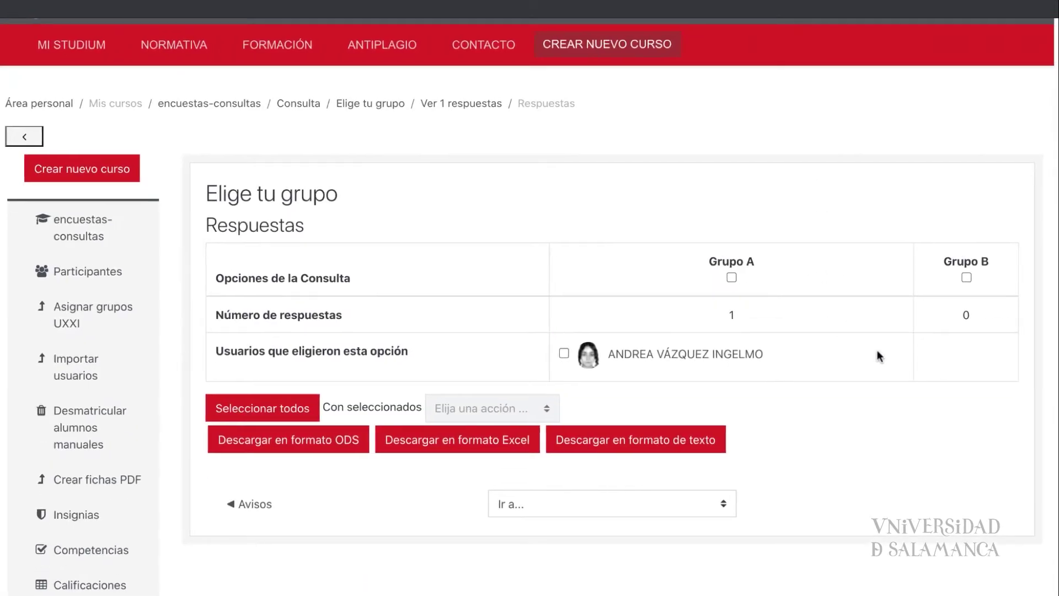
scroll(876, 349, left, 1)
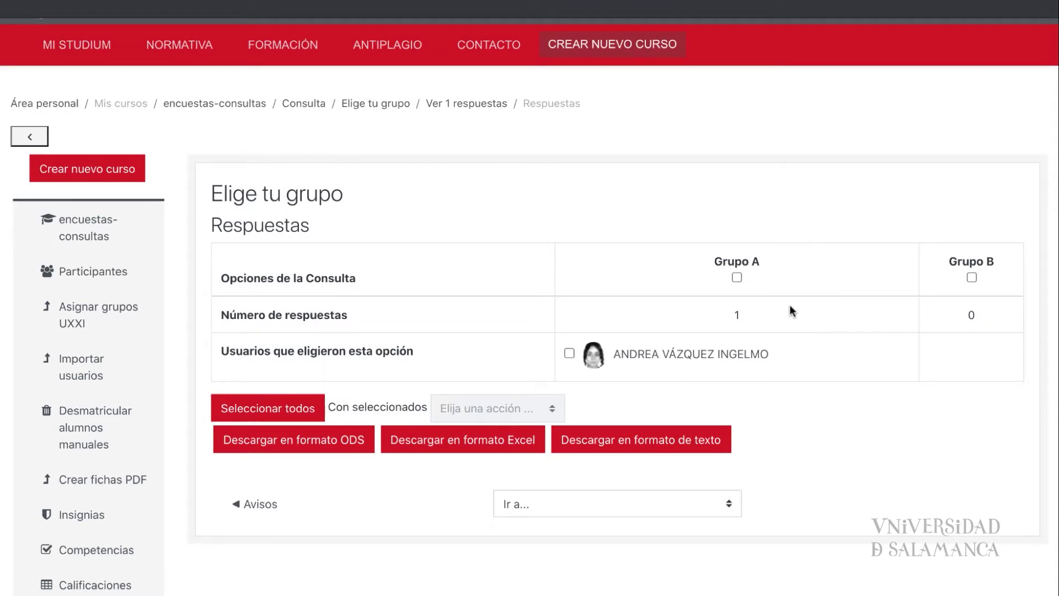
click(737, 277)
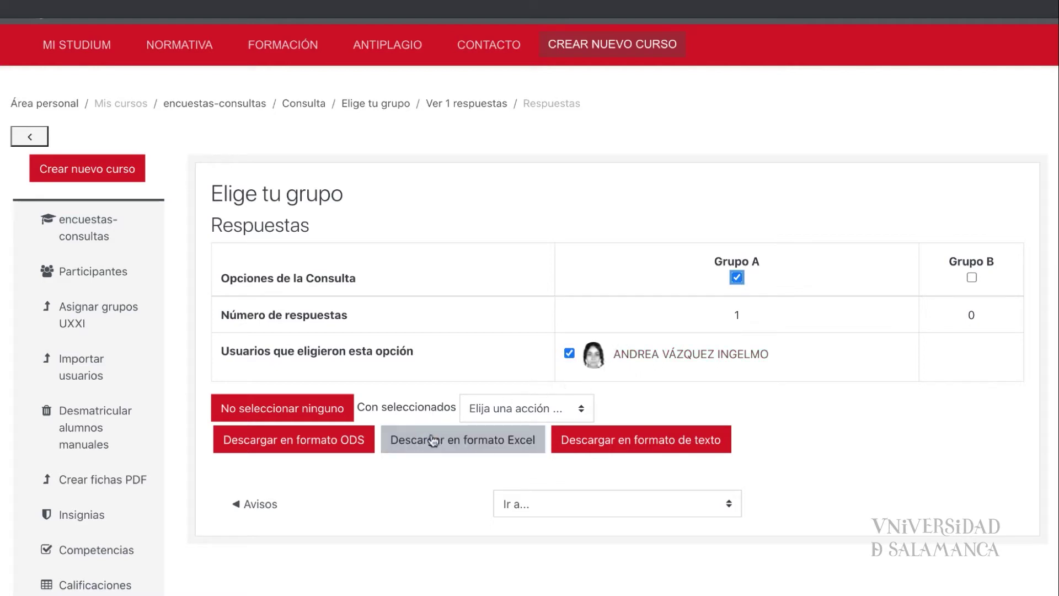
click(580, 409)
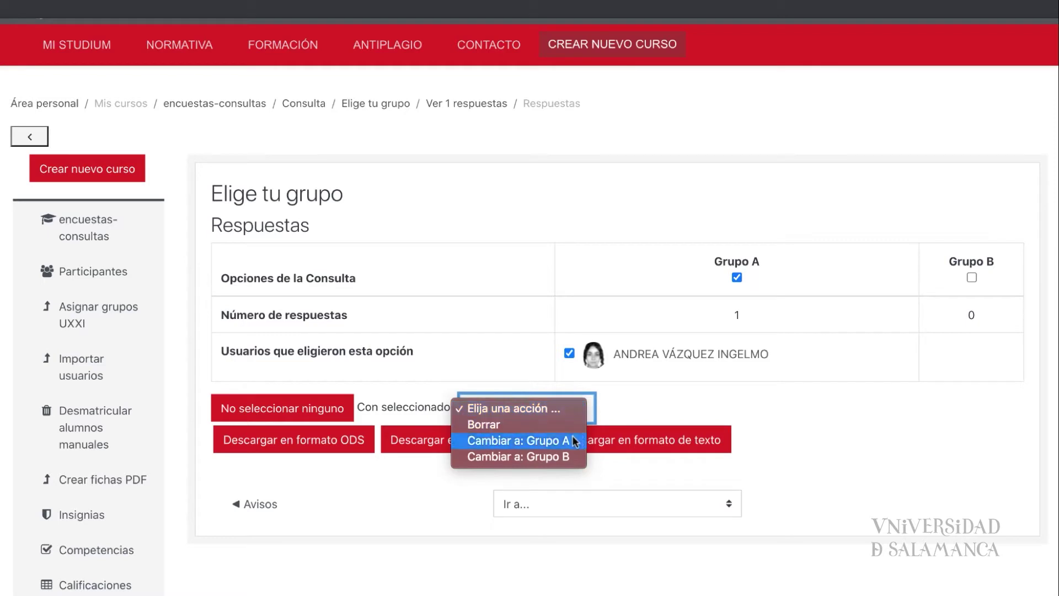
click(567, 452)
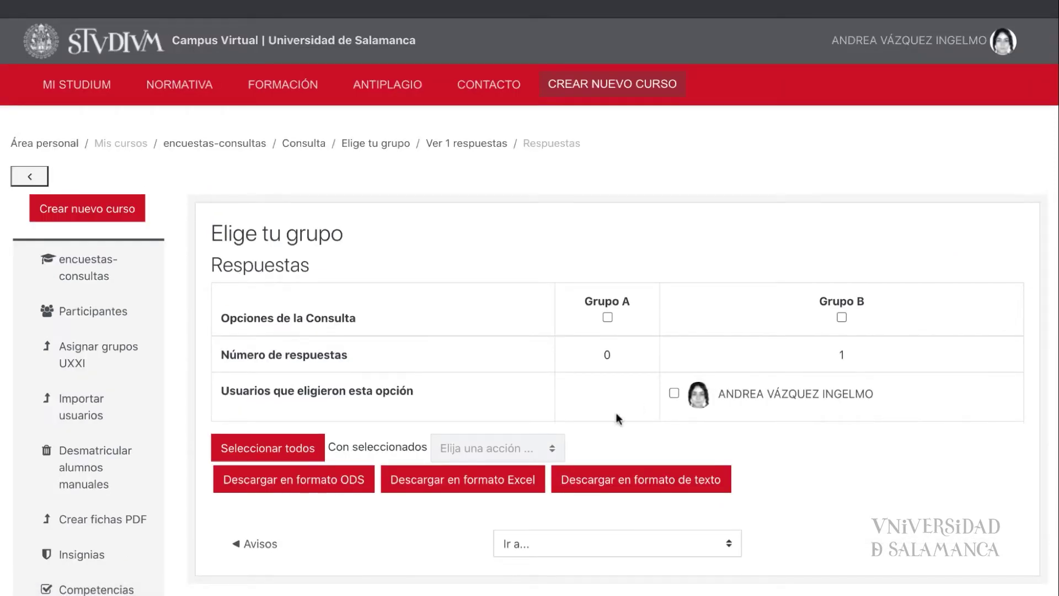
Step: Delete the response recorded under Grupo B
click(841, 317)
click(573, 457)
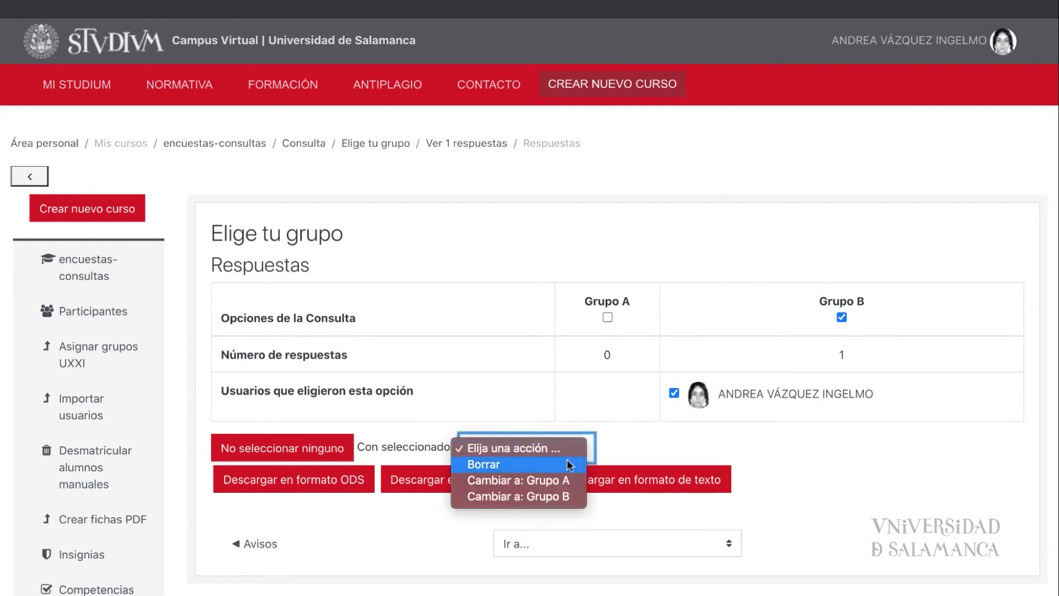
click(566, 464)
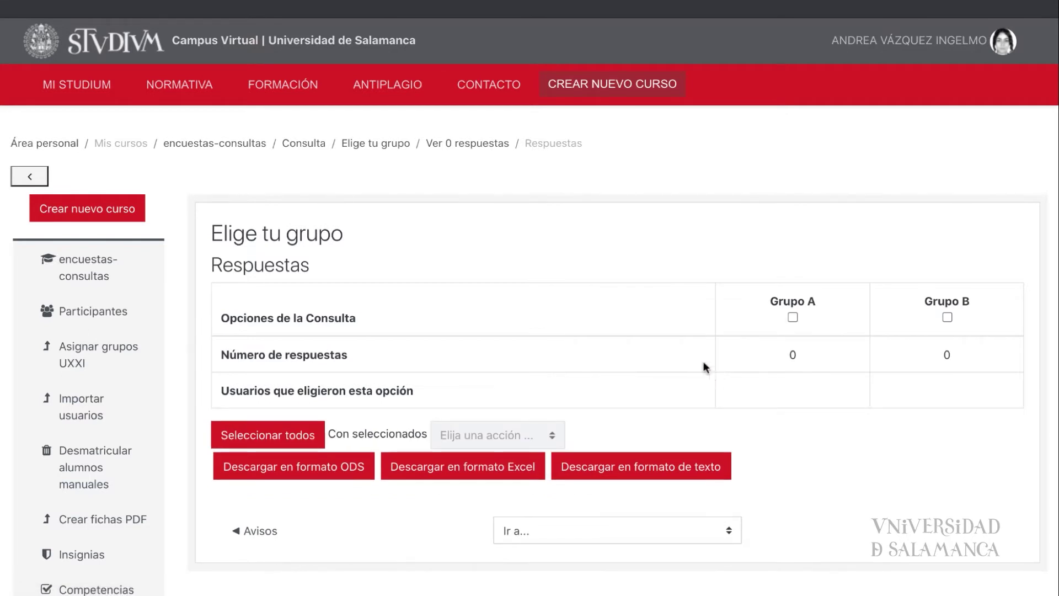
Step: Return to the course and start adding the Encuesta activity with the megaphone symbol to the Encuesta section
click(306, 144)
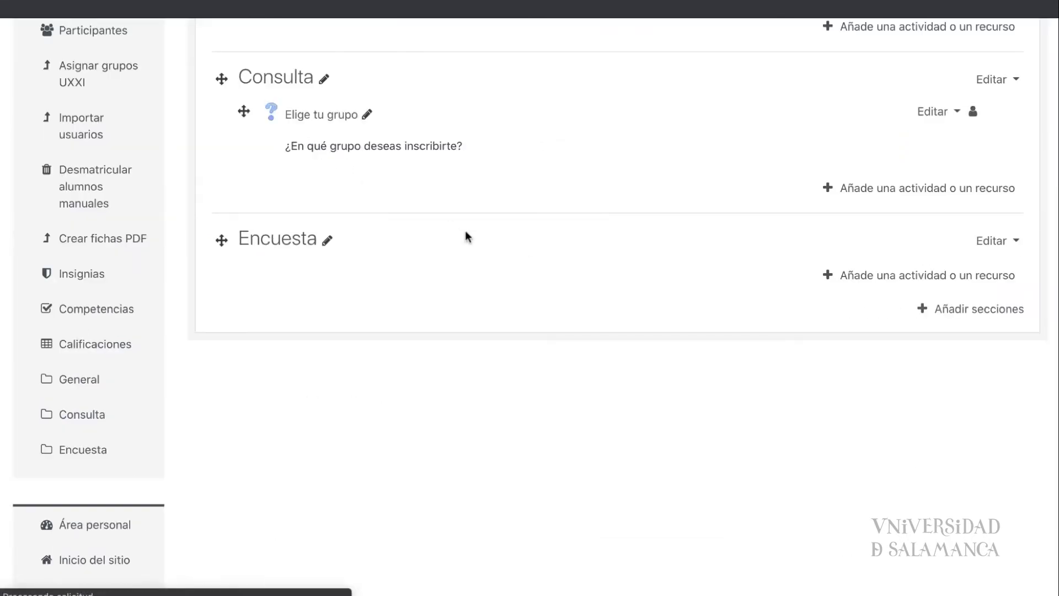
click(333, 117)
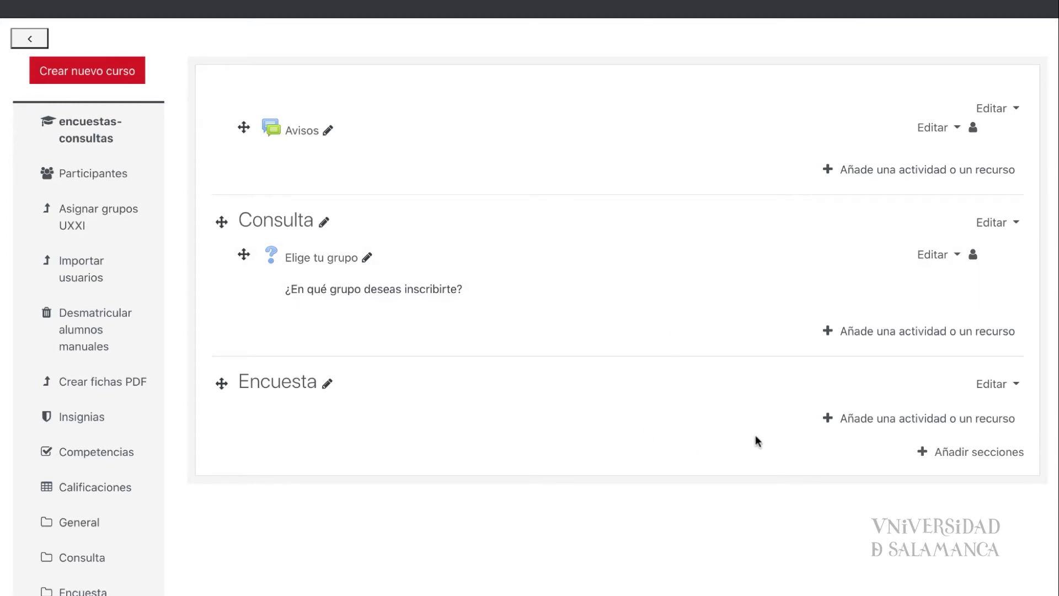
click(897, 420)
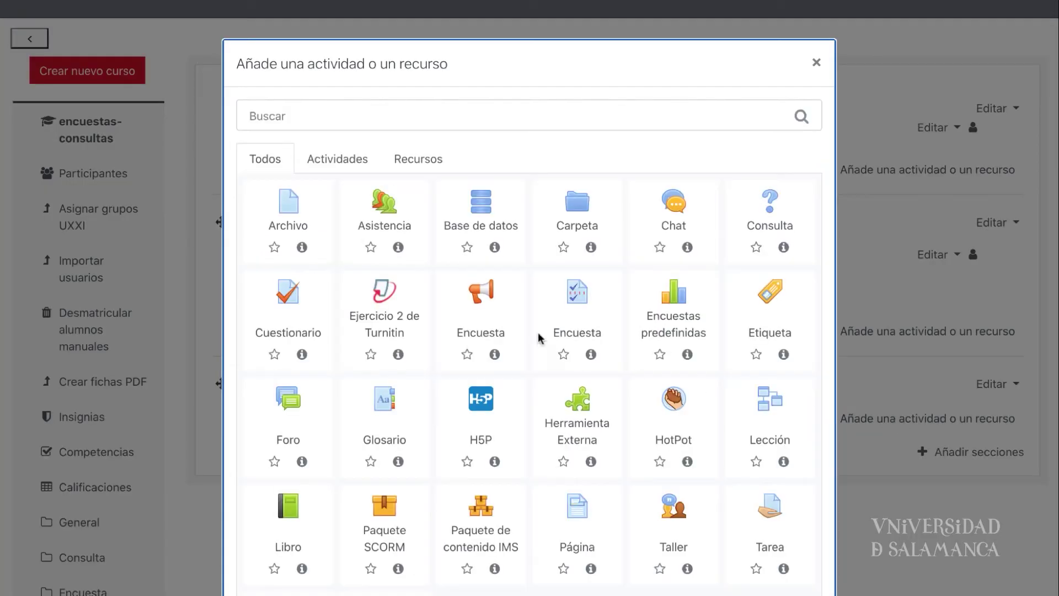
click(485, 296)
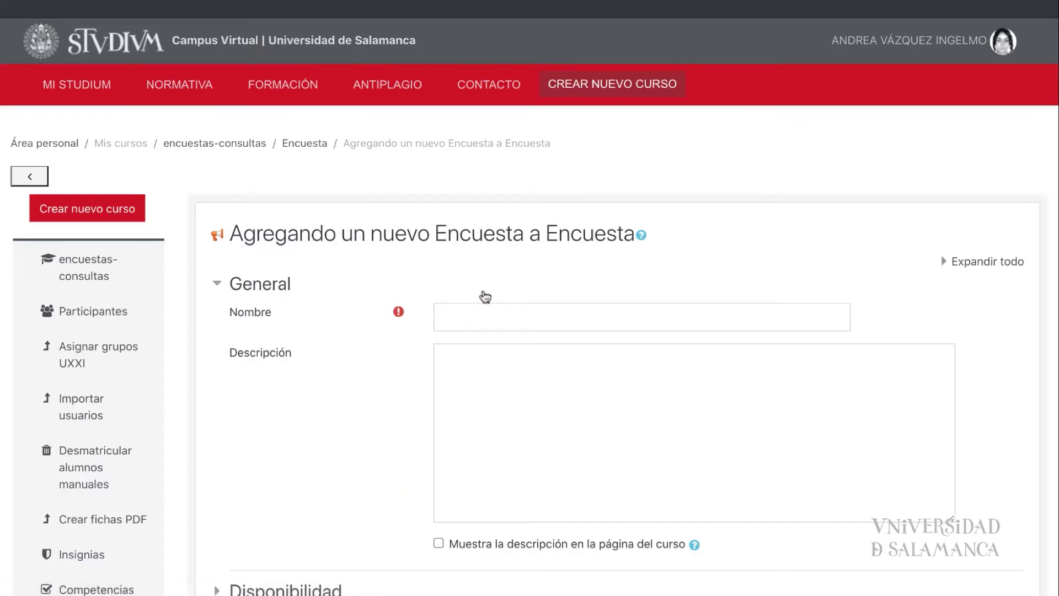
Step: Name the new survey "Encuesta satisfacción"
scroll(526, 277, down, 4)
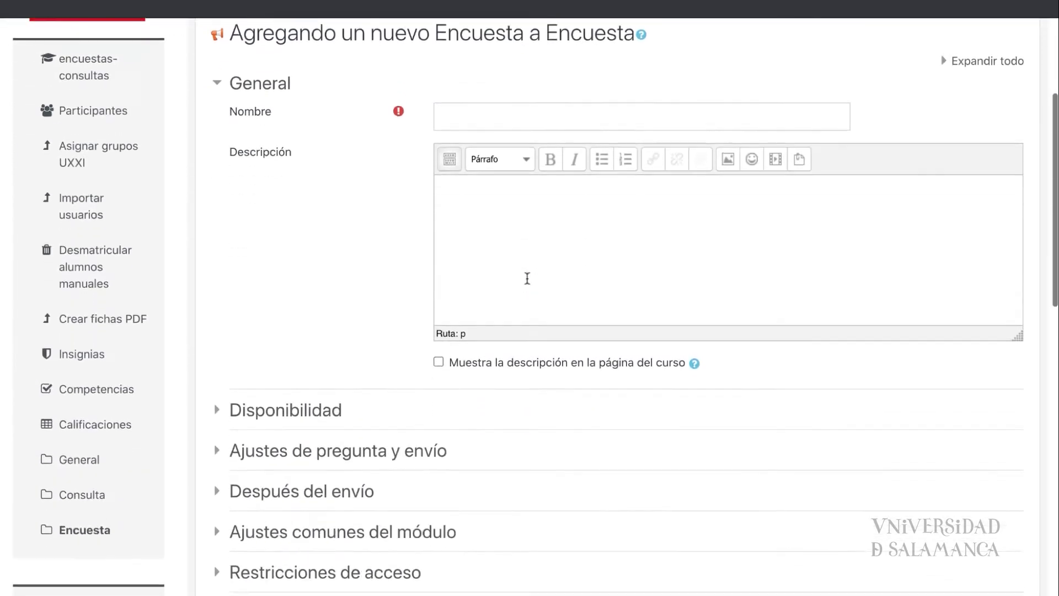
click(516, 107)
text(En)
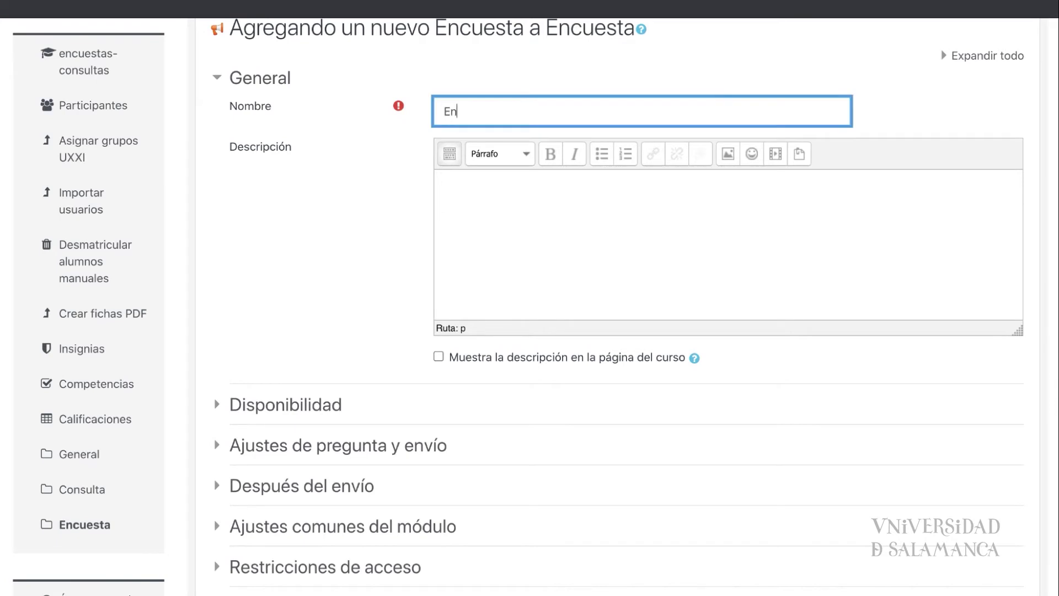
text(cuesta satisfacción)
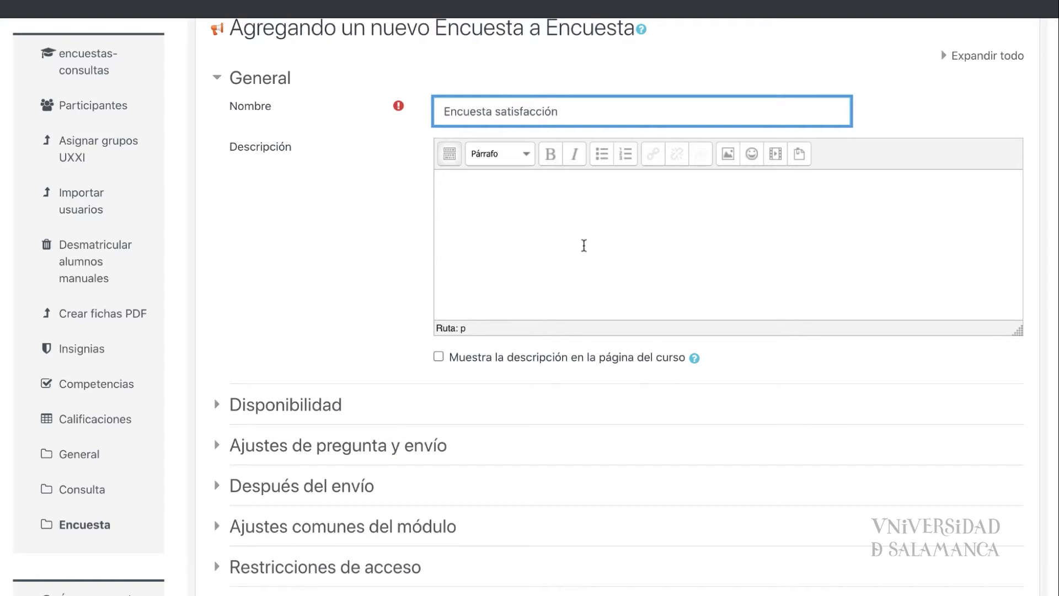
Step: Review the Disponibilidad dates and the help for multiple submissions, submission notifications and automatic question numbering
scroll(574, 349, down, 3)
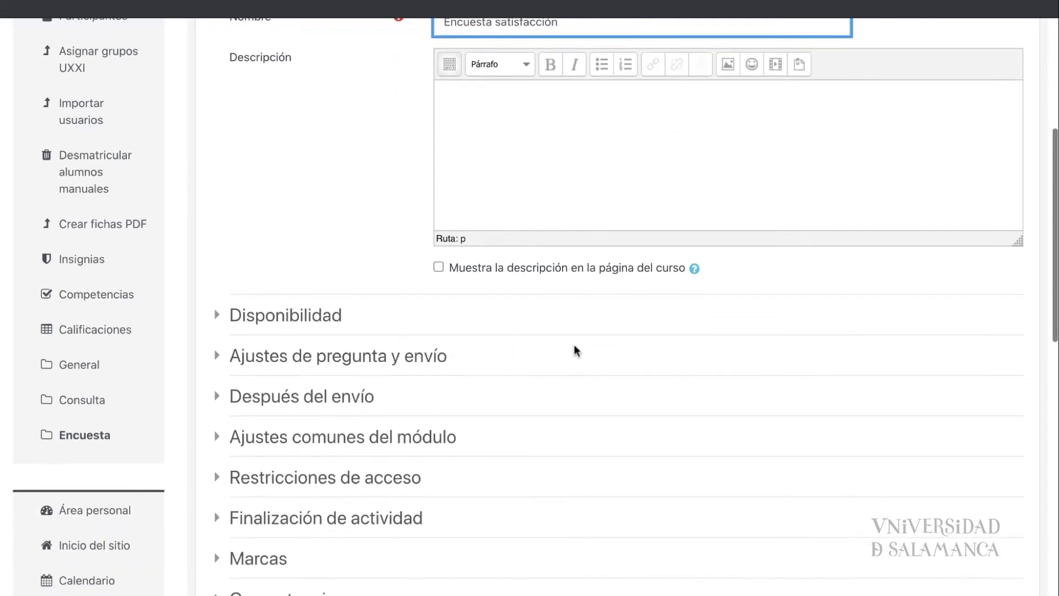
click(221, 315)
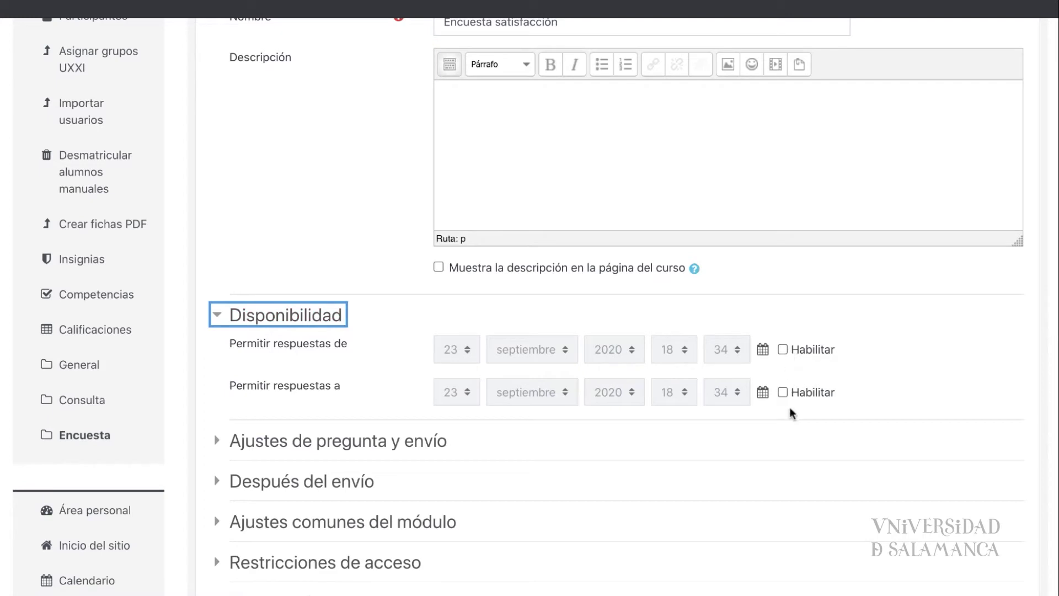
scroll(792, 414, down, 3)
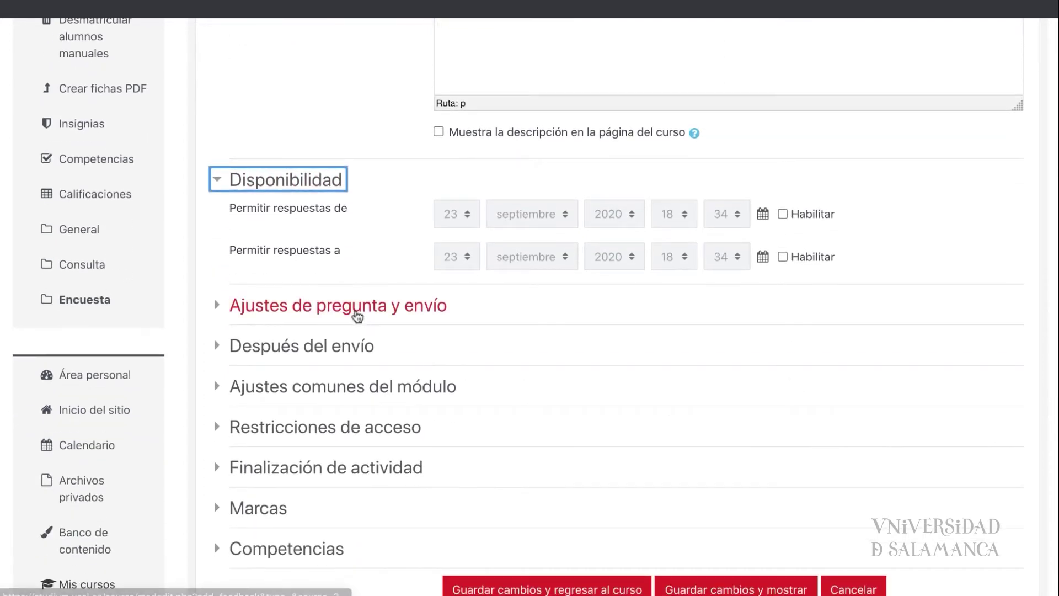
click(356, 313)
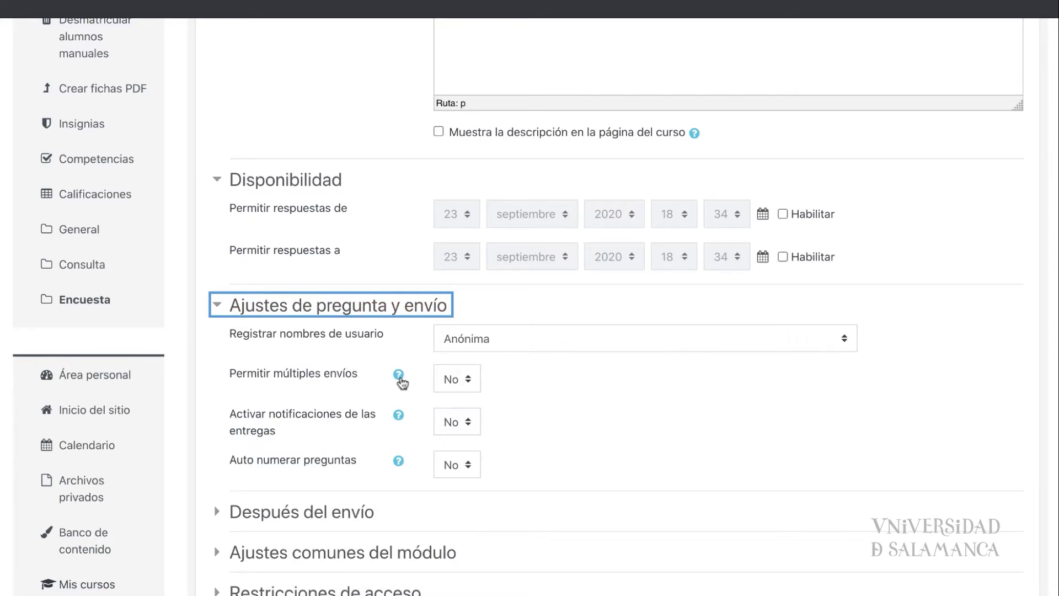
click(400, 377)
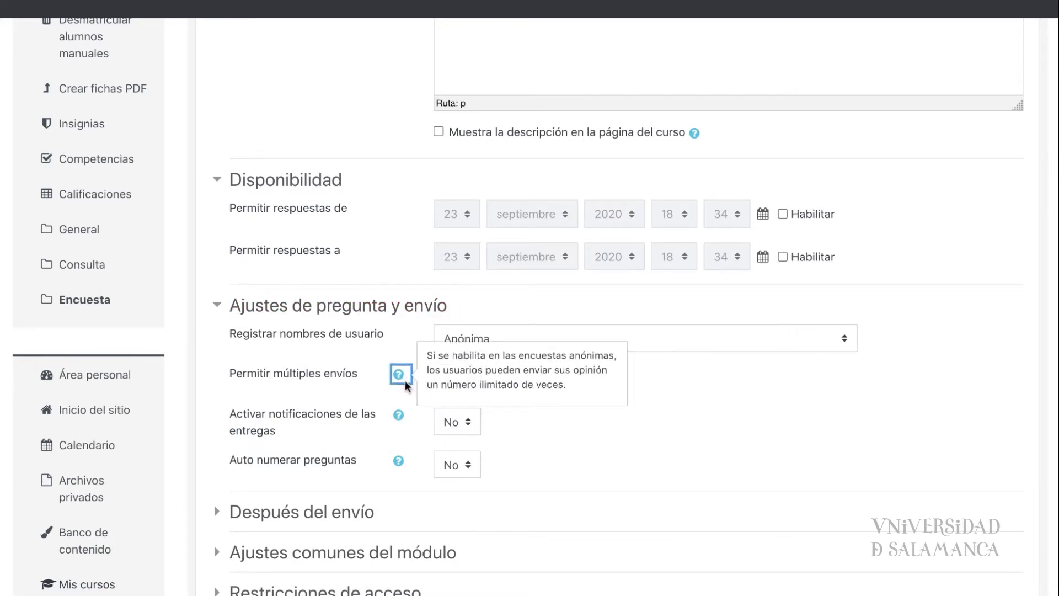
click(401, 417)
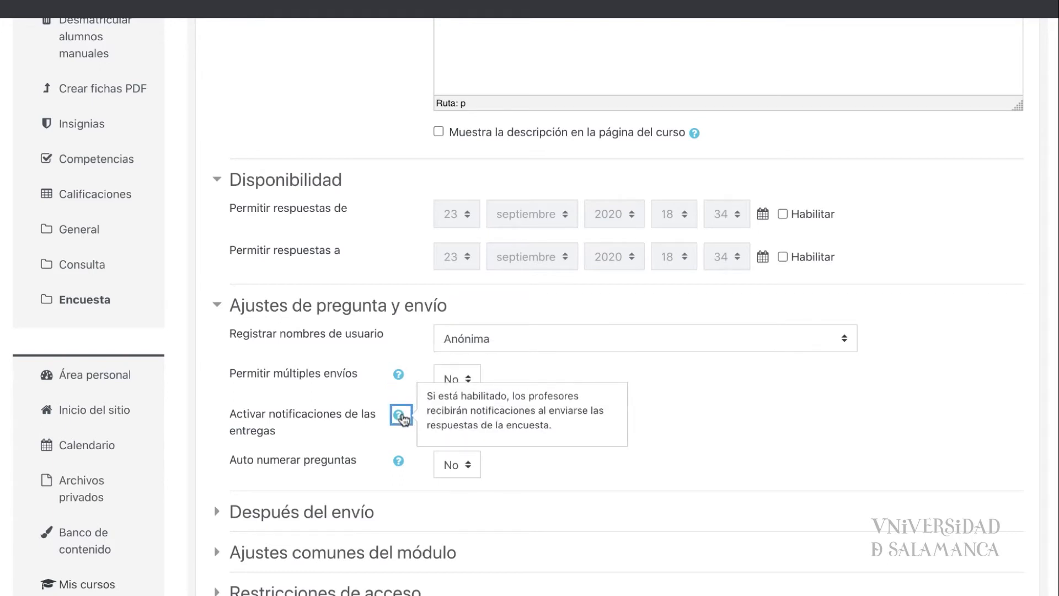
click(401, 463)
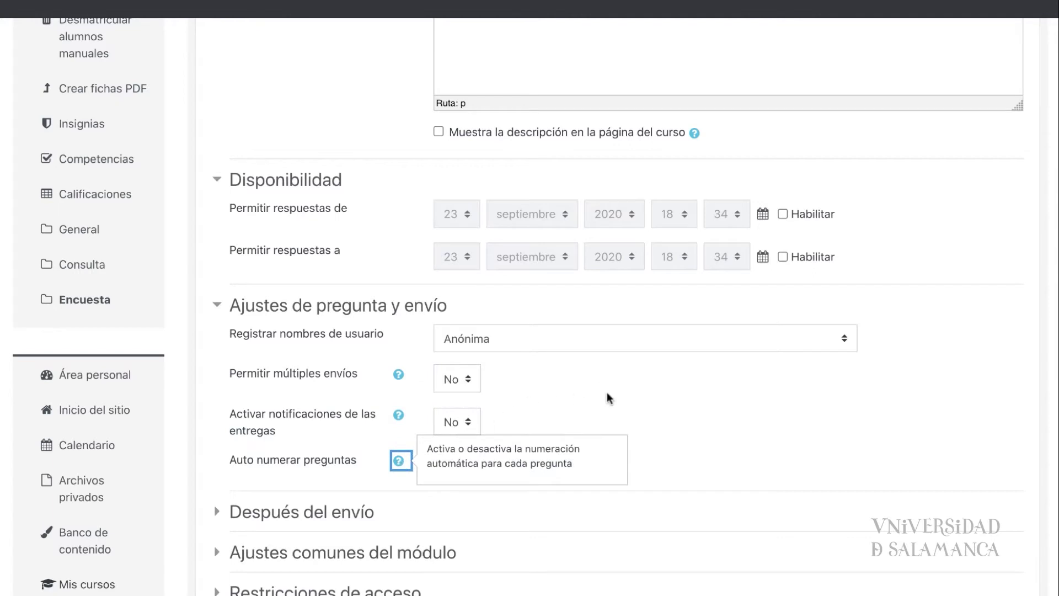
click(643, 395)
Step: Try showing and recording user names with the responses in Registrar nombres de usuario, and set it back to Anónima
click(688, 333)
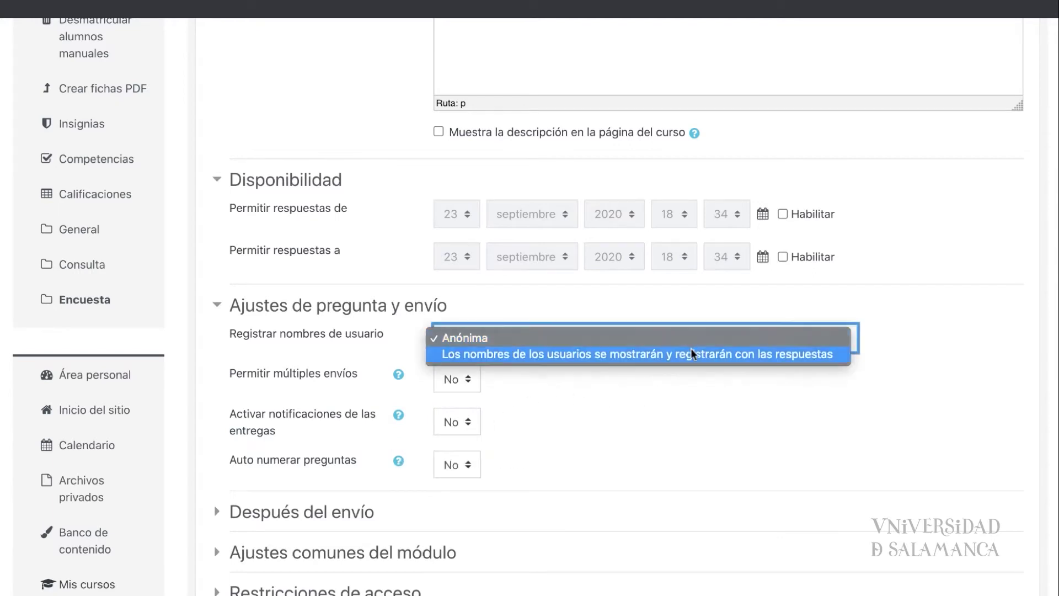
click(692, 356)
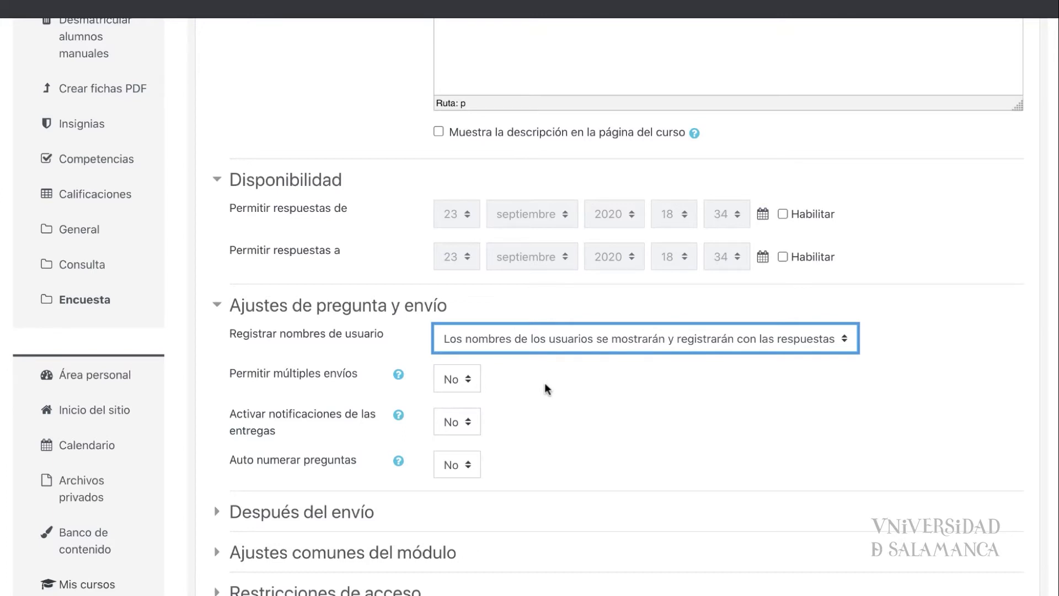
click(567, 339)
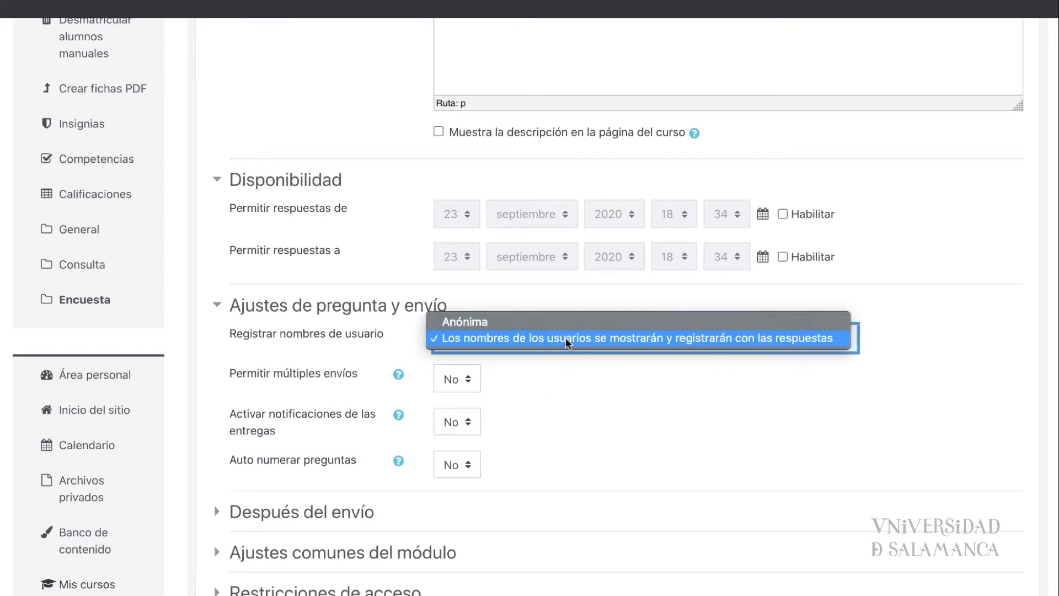
click(528, 323)
Step: In the Después del envío settings, set Mostrar página de análisis to Sí
scroll(567, 383, down, 2)
click(314, 408)
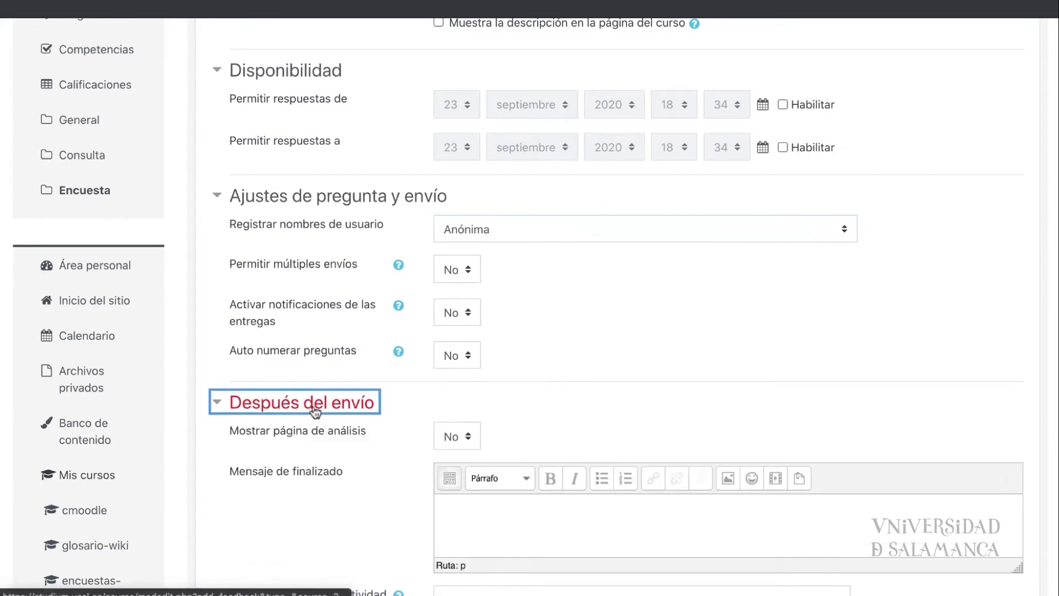
scroll(443, 428, down, 3)
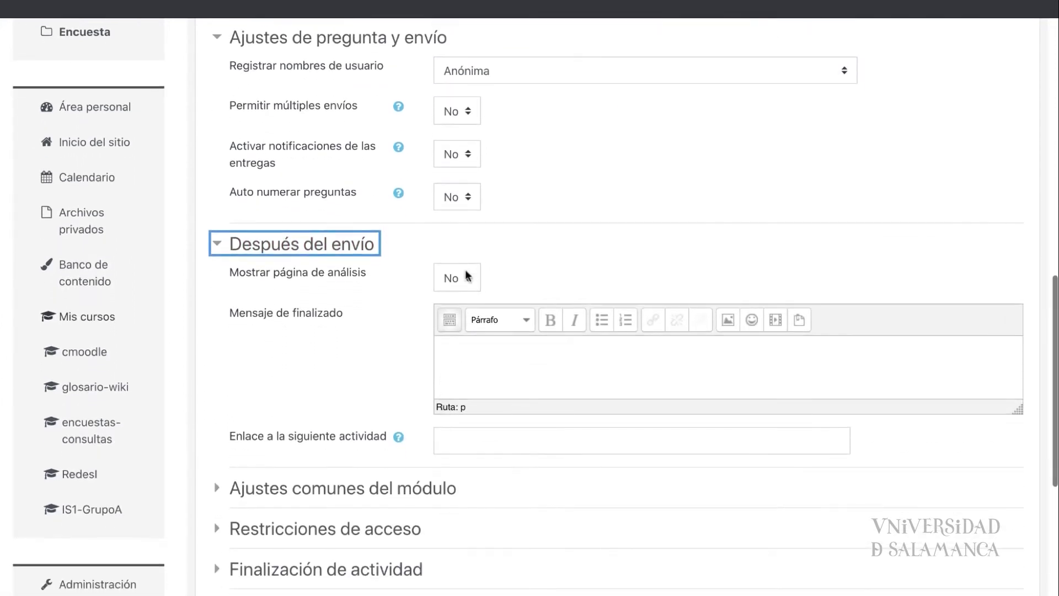
click(465, 275)
click(465, 293)
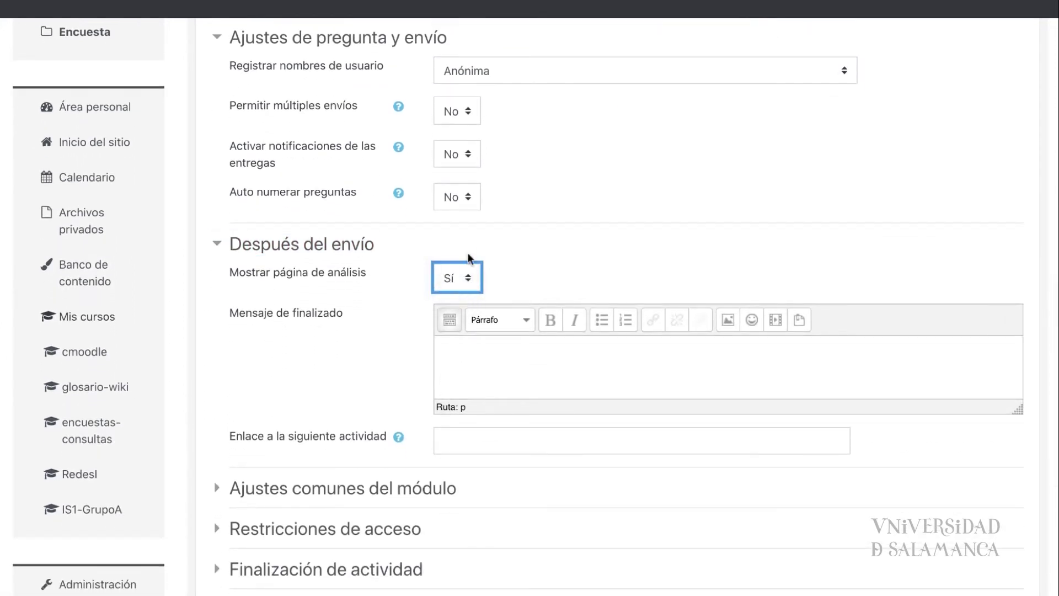
Step: Enter "¡Gracias!" as the Mensaje de finalizado and make the word "Gracias" bold
click(526, 346)
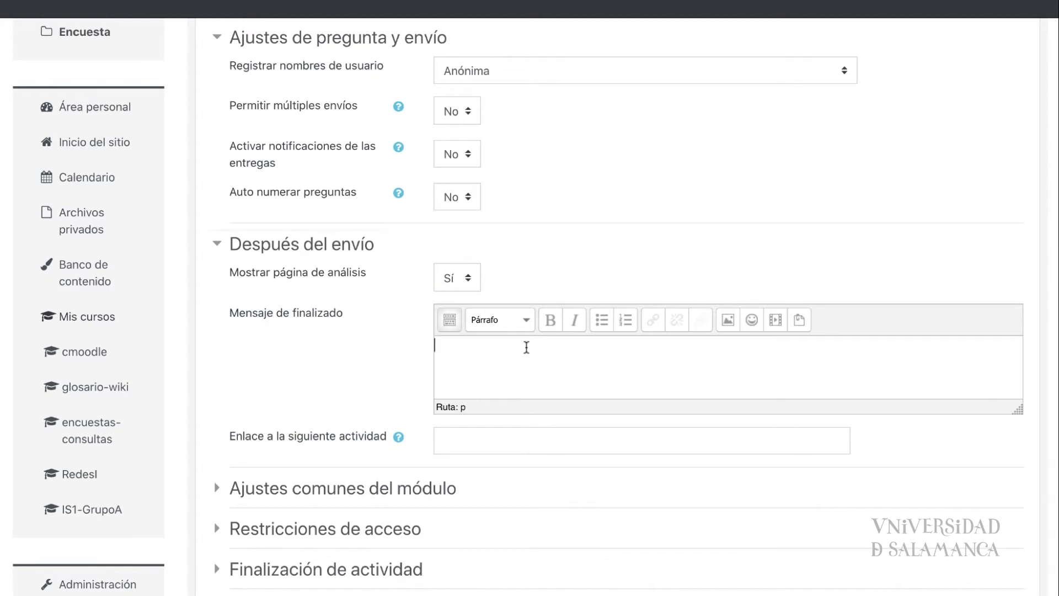
text(¡Gracias!)
double_click(471, 345)
click(549, 319)
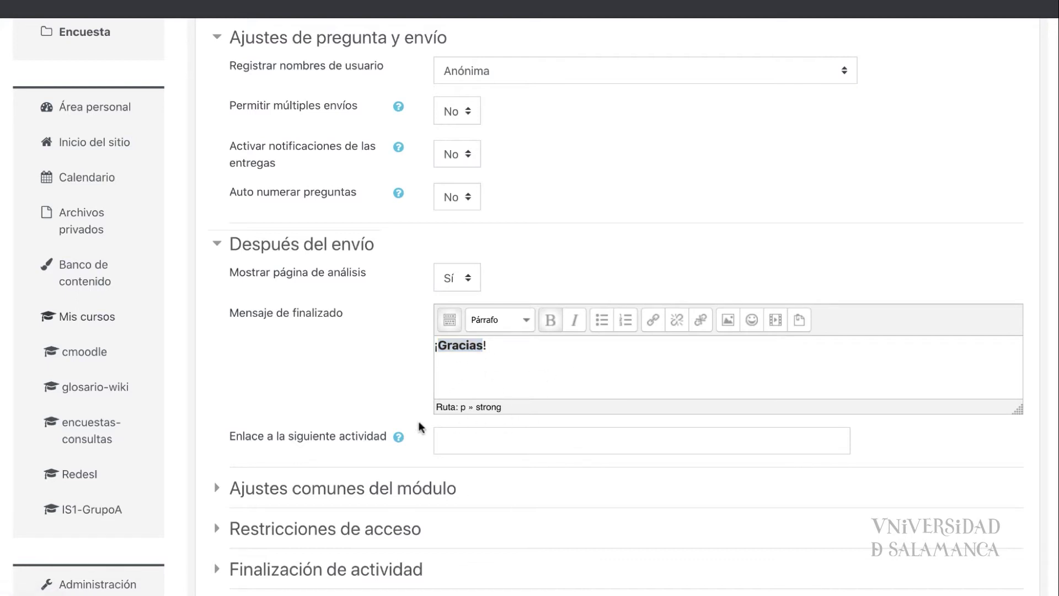
Step: Review the help for Enlace a la siguiente actividad, the Ajustes comunes del módulo and the Restricciones de acceso
scroll(419, 426, down, 2)
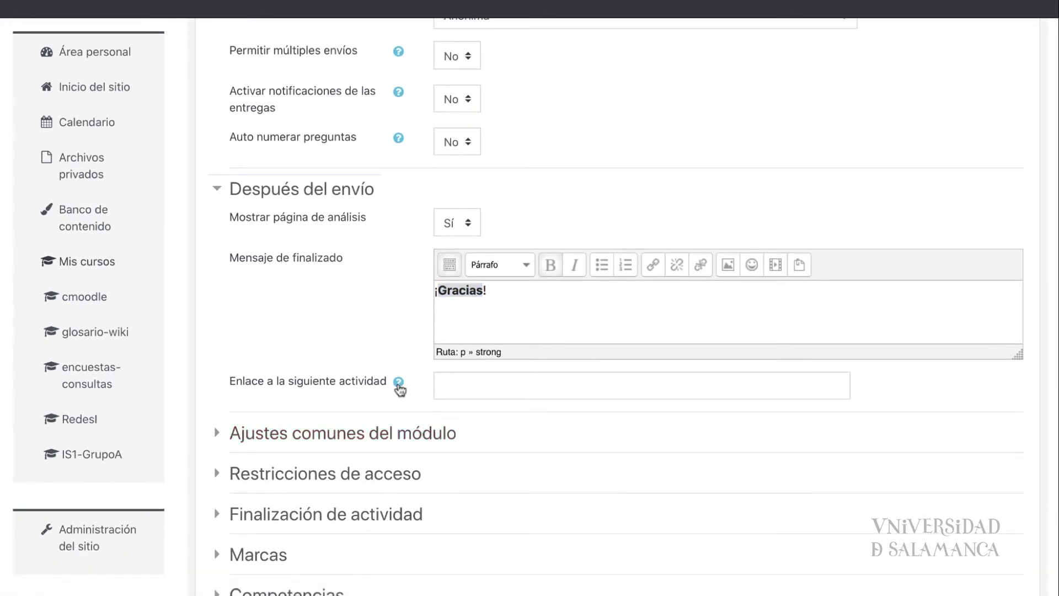
click(399, 383)
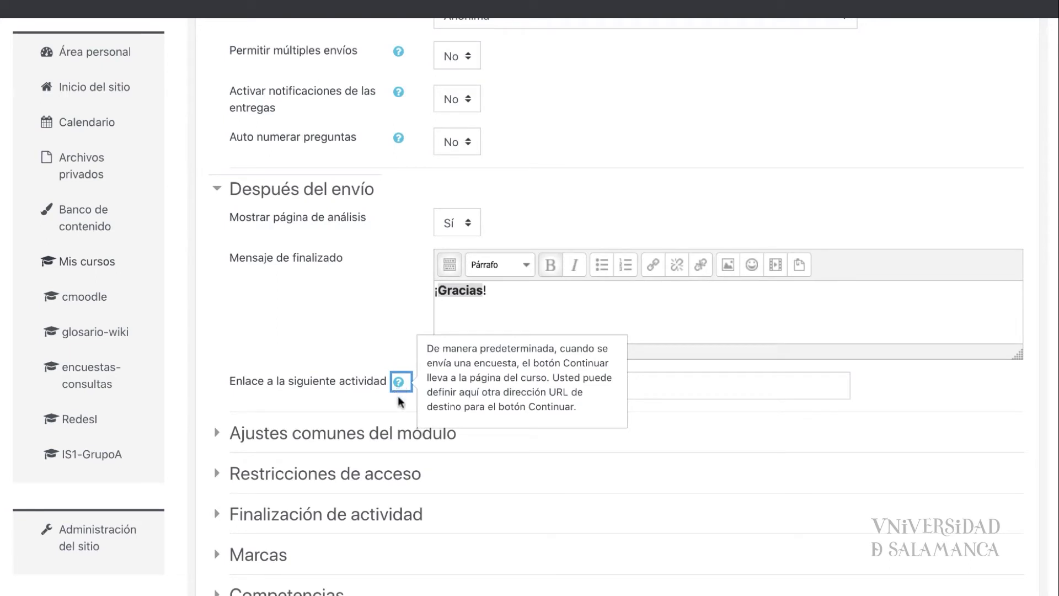
click(402, 405)
scroll(402, 405, down, 5)
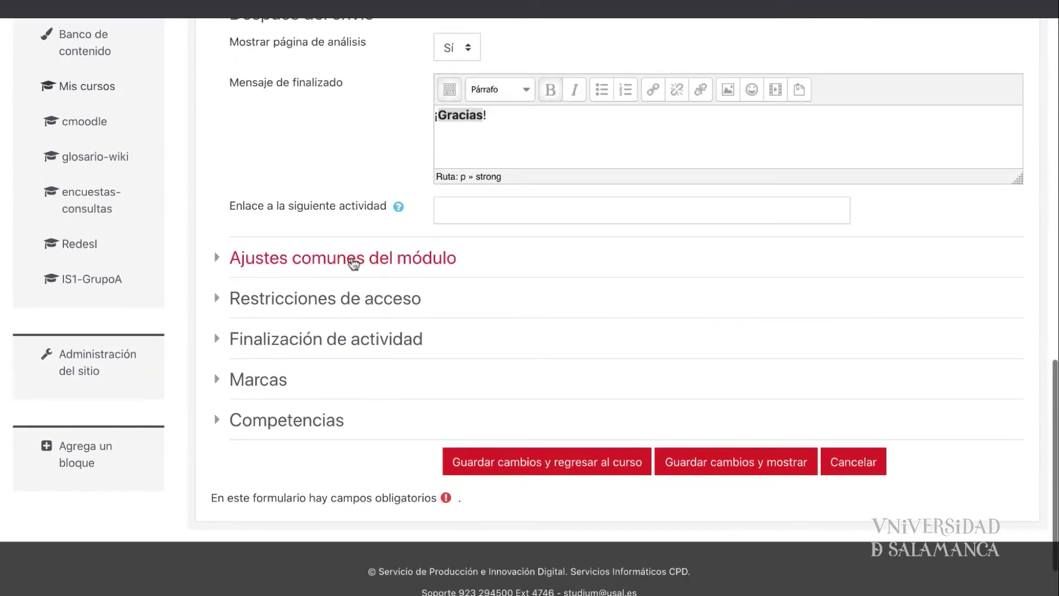
click(354, 259)
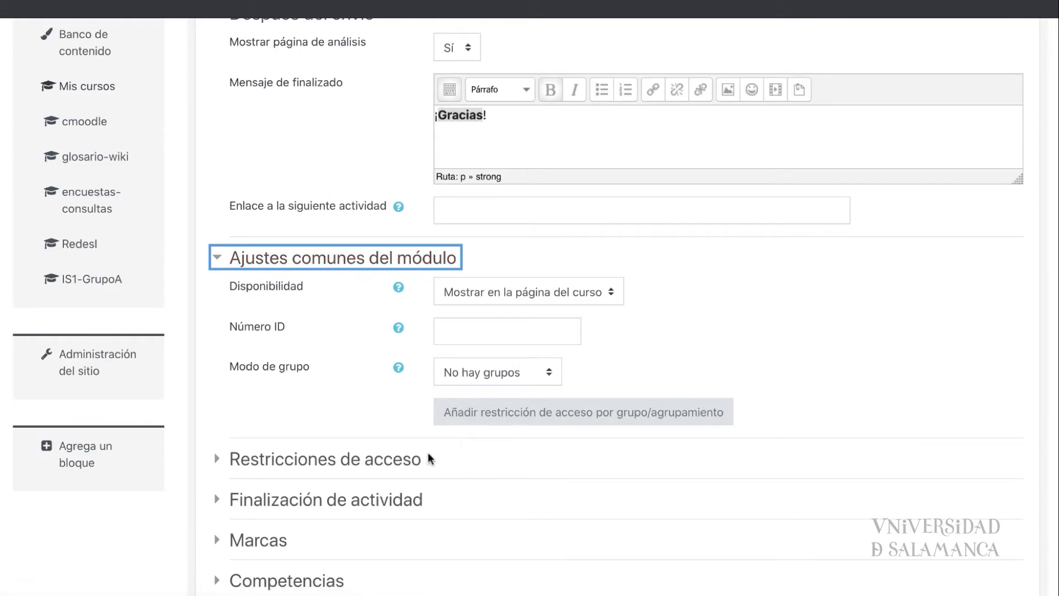
scroll(430, 441, down, 3)
click(355, 328)
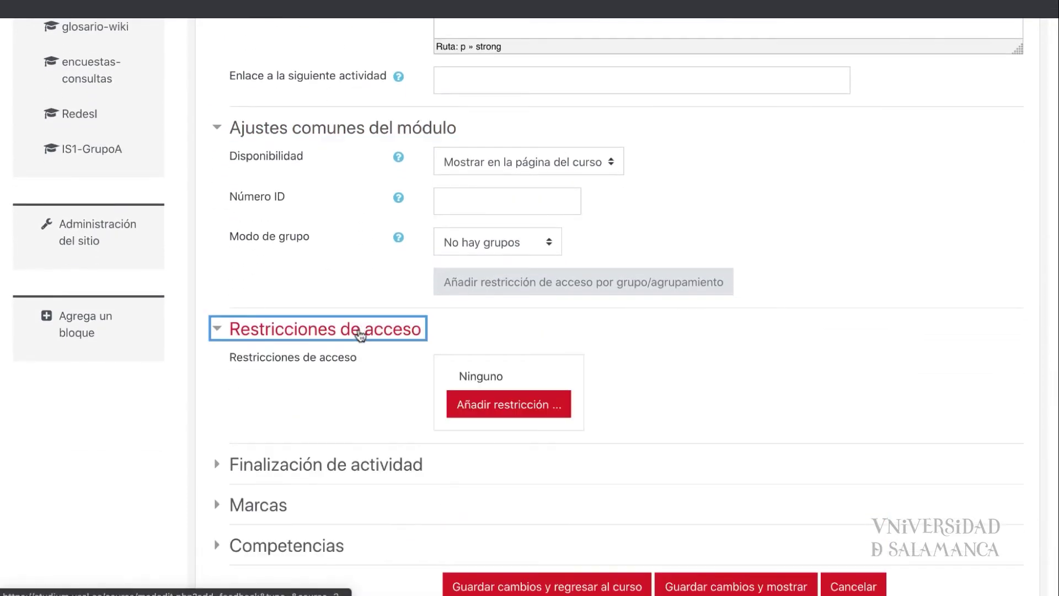
Step: Set Rastreo de finalización to Mostrar la actividad como completada cuando se cumplan las condiciones, and save and display the survey
scroll(358, 331, down, 2)
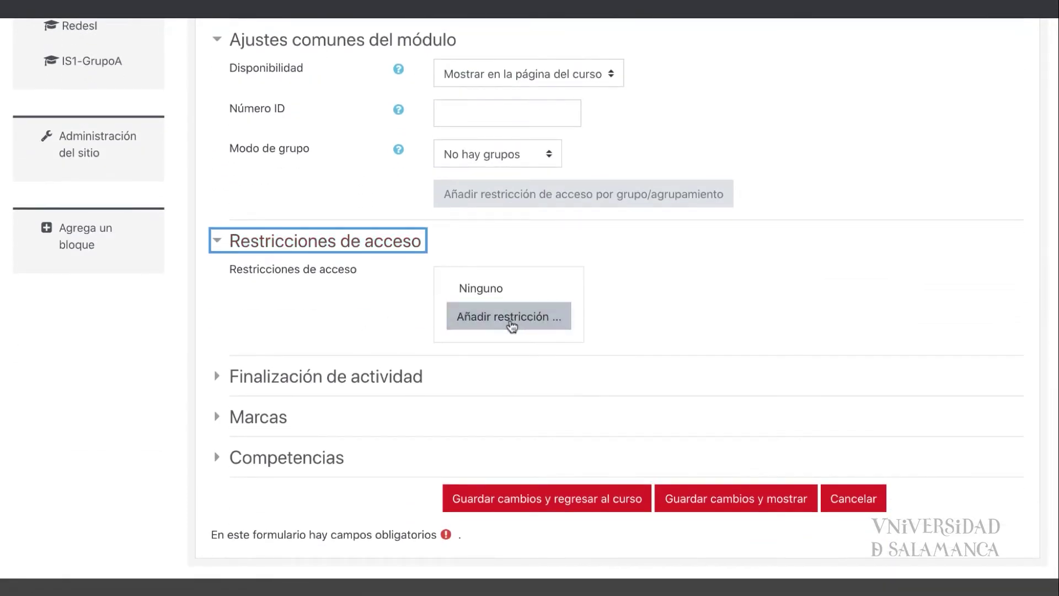
click(374, 381)
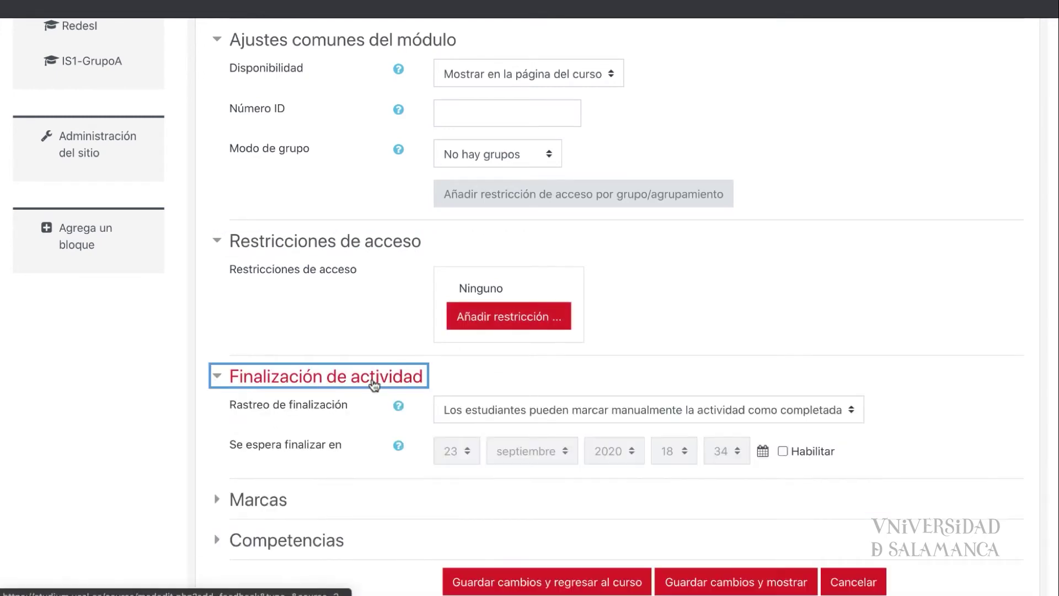
scroll(373, 383, down, 2)
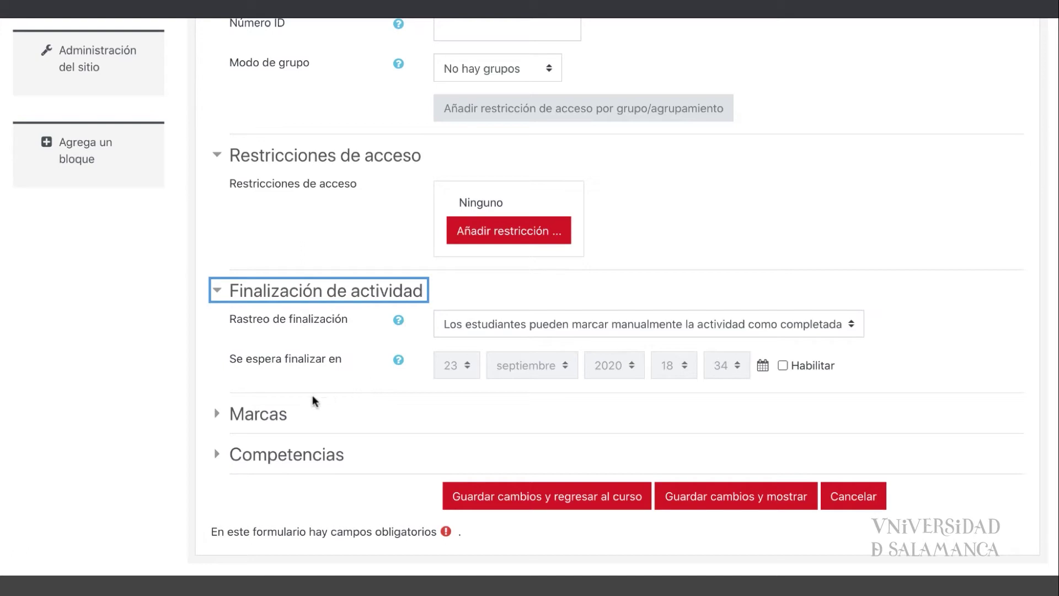
click(502, 324)
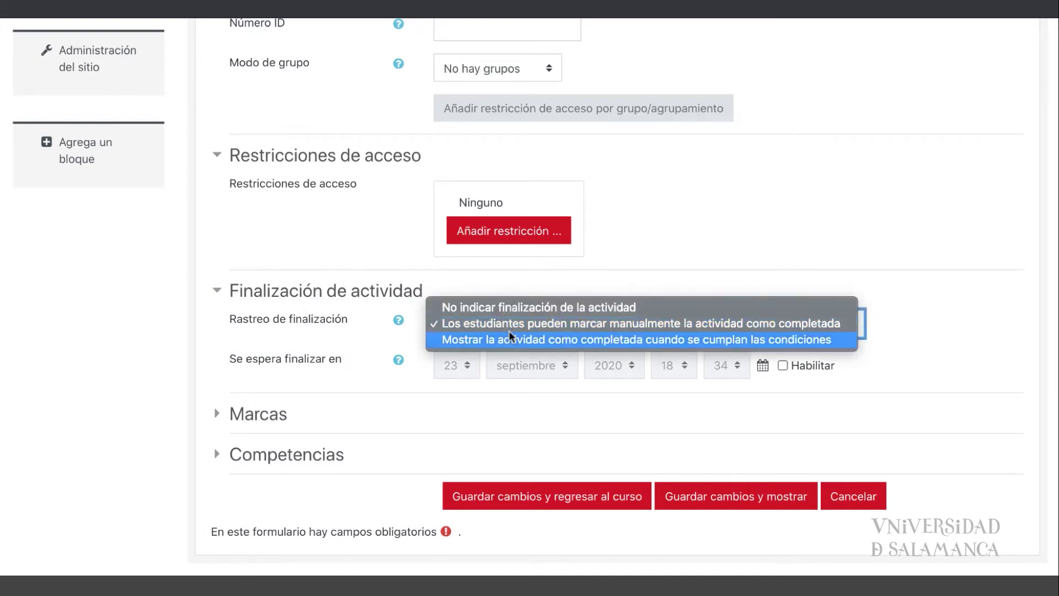
click(510, 337)
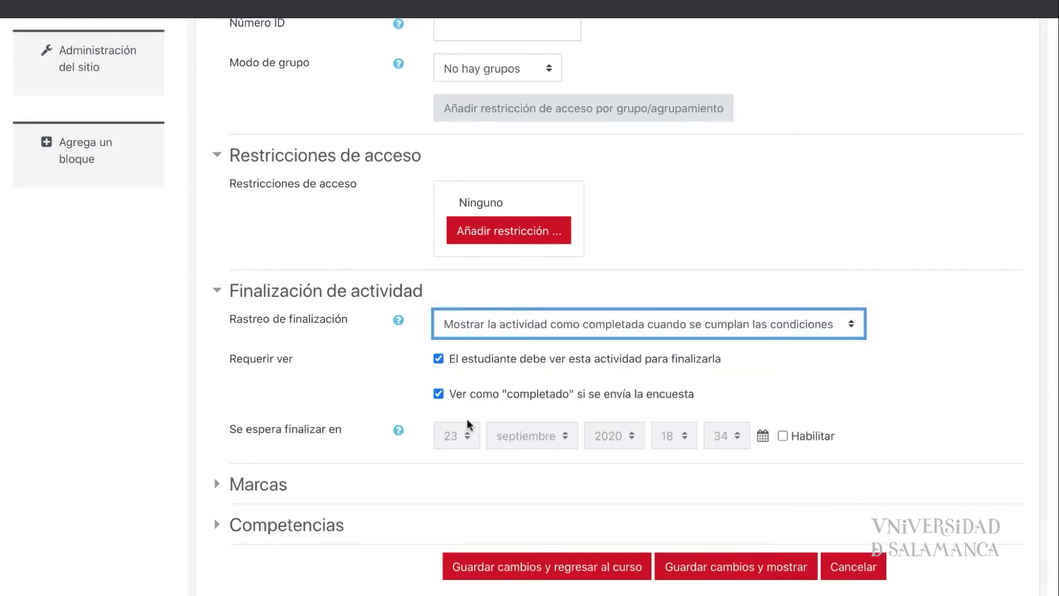
scroll(467, 423, down, 2)
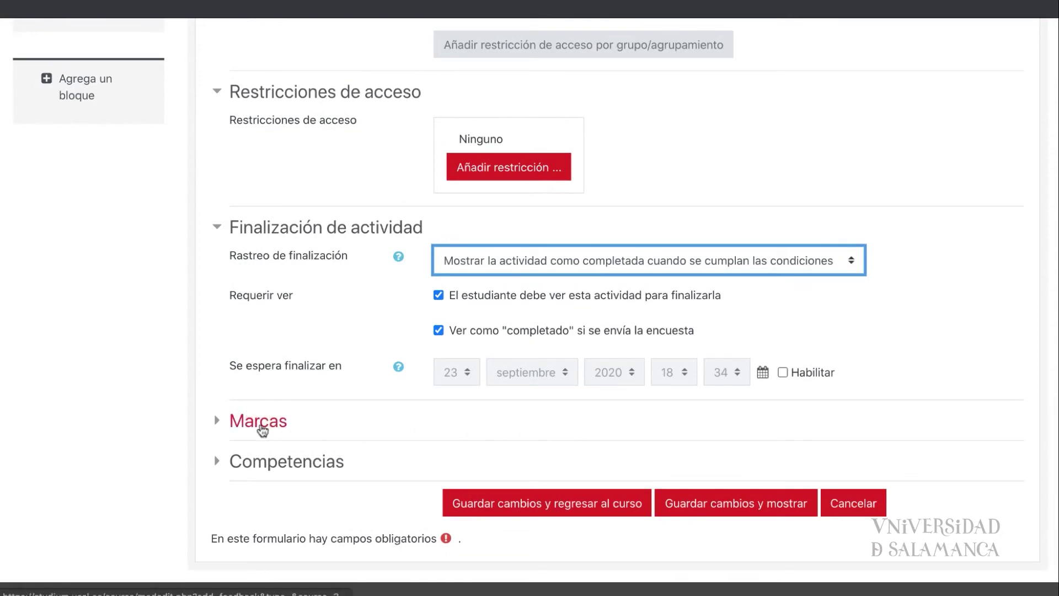
click(699, 512)
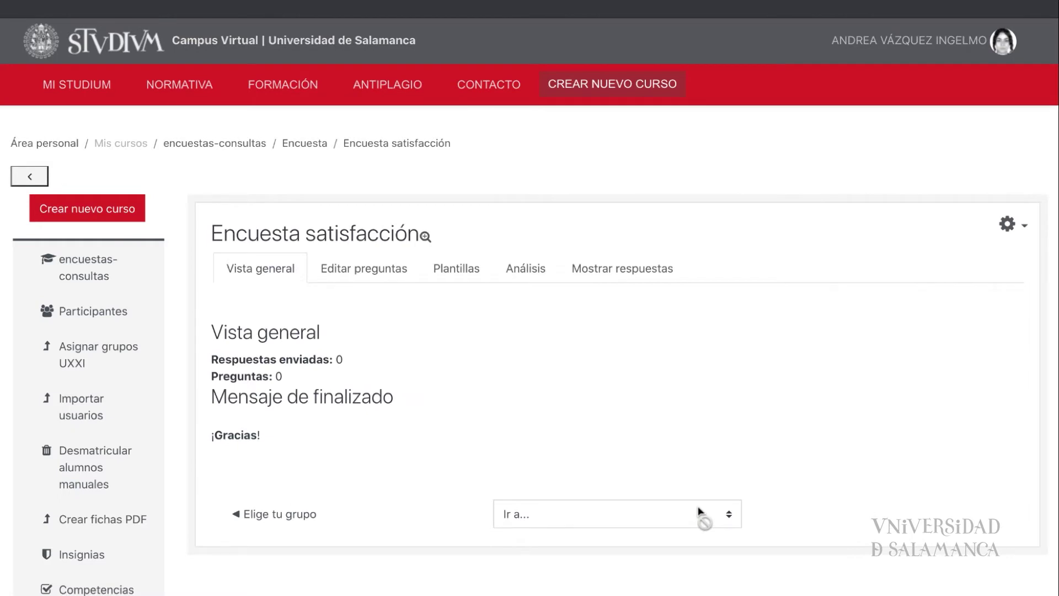
Step: Look through the survey's Mostrar respuestas, Análisis and Plantillas sections, including the template saving and question import/export options
click(613, 280)
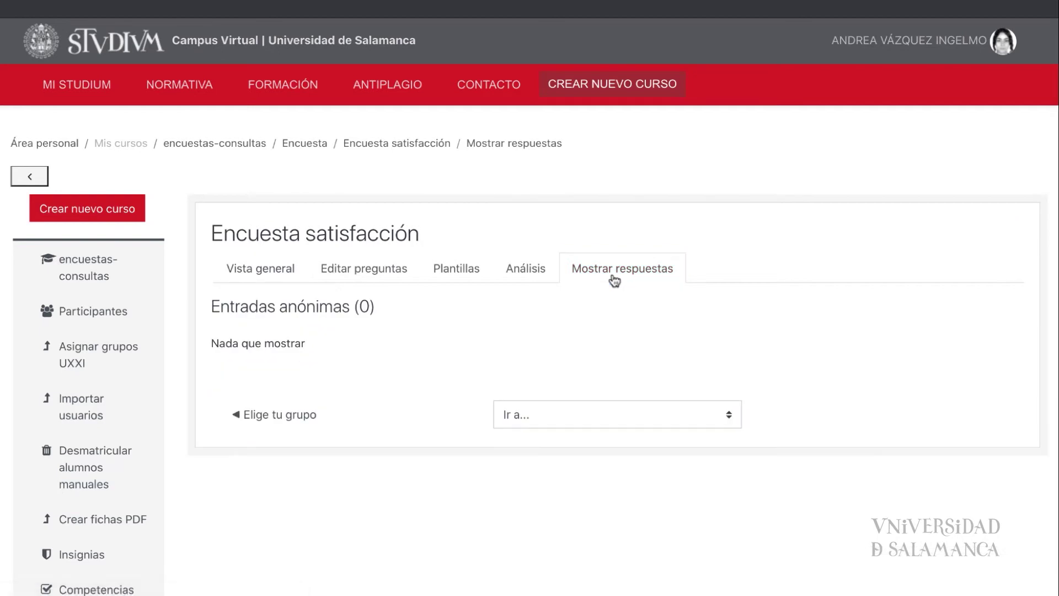
click(529, 276)
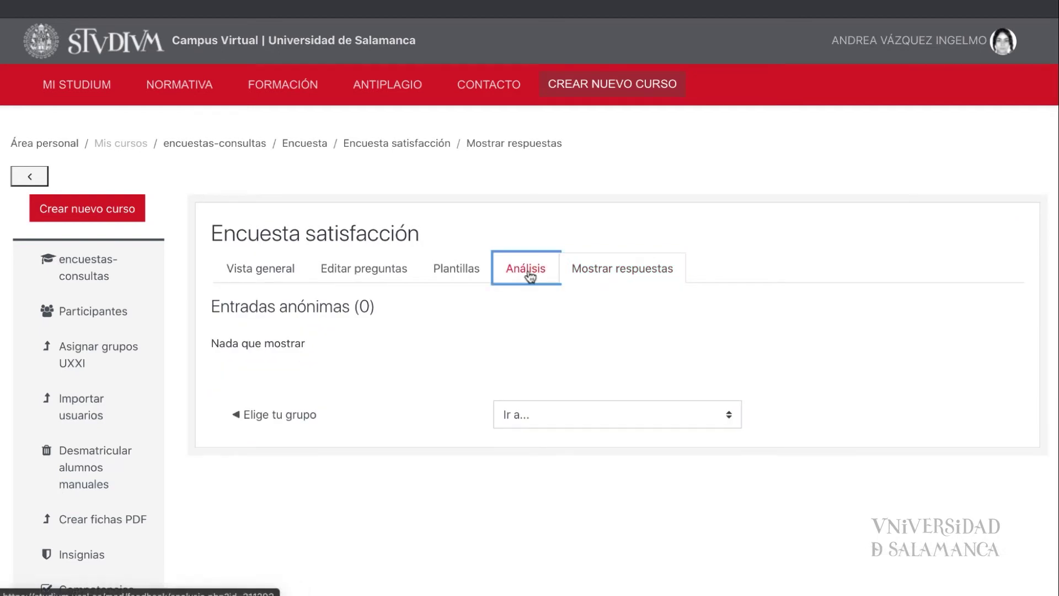
click(466, 274)
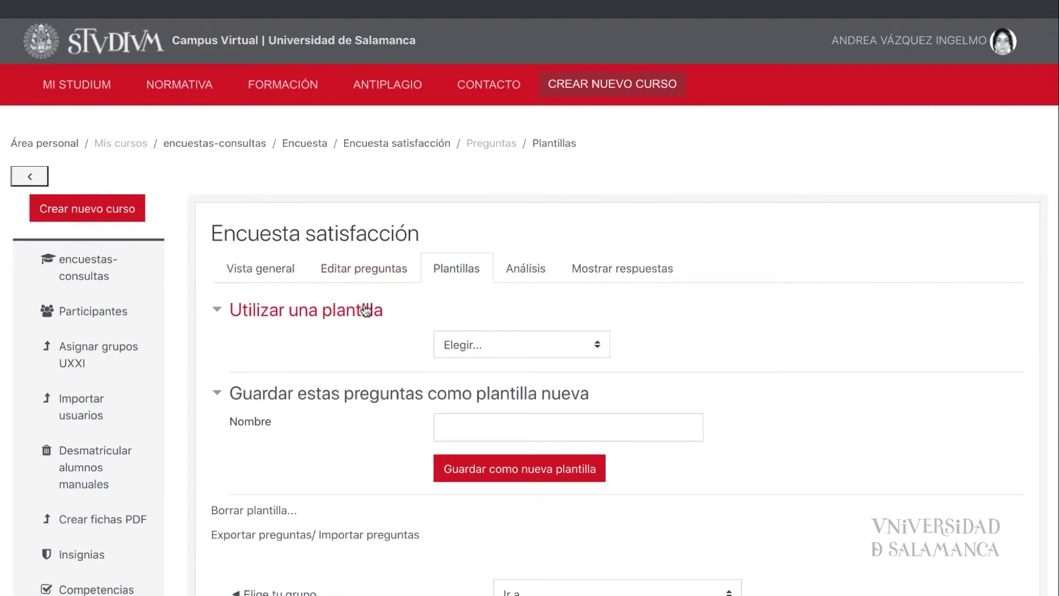
scroll(367, 408, down, 1)
scroll(368, 408, down, 3)
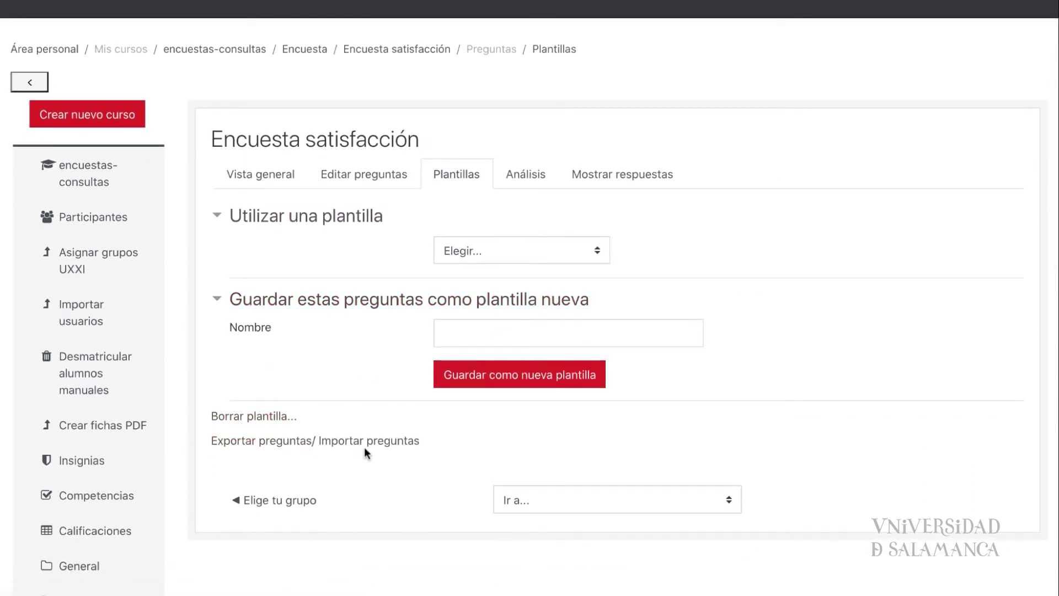
scroll(389, 359, up, 2)
scroll(386, 339, up, 1)
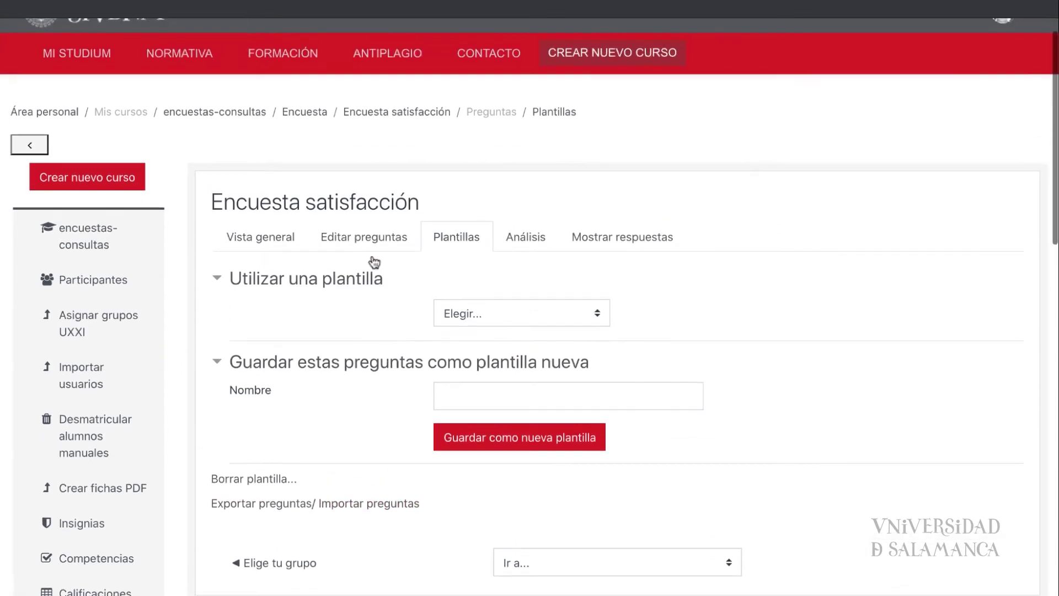
Step: Go to the survey's question editing page and try to add a page break (salto de página)
click(360, 240)
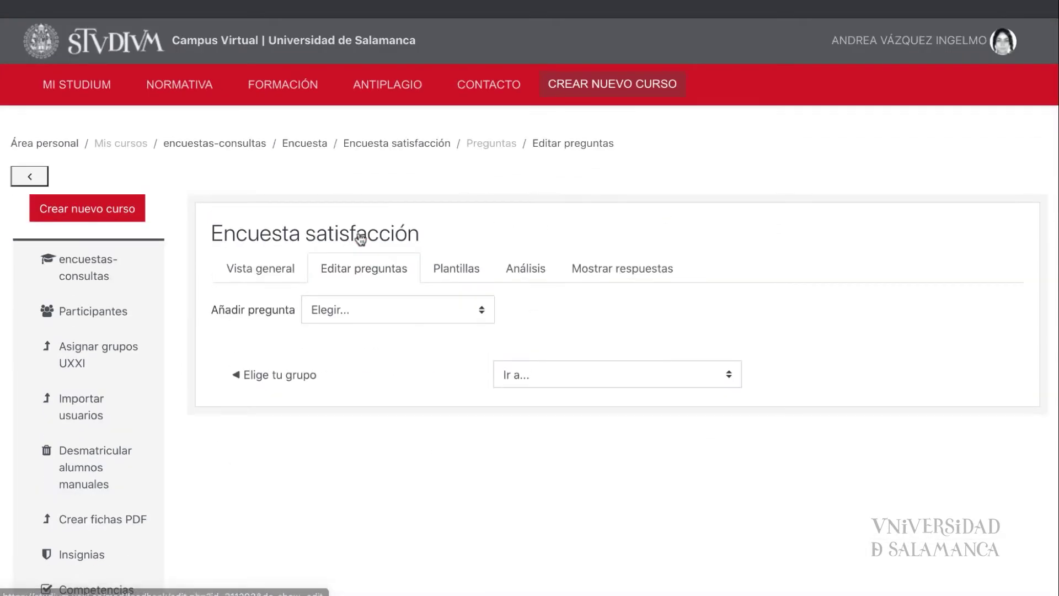
click(397, 308)
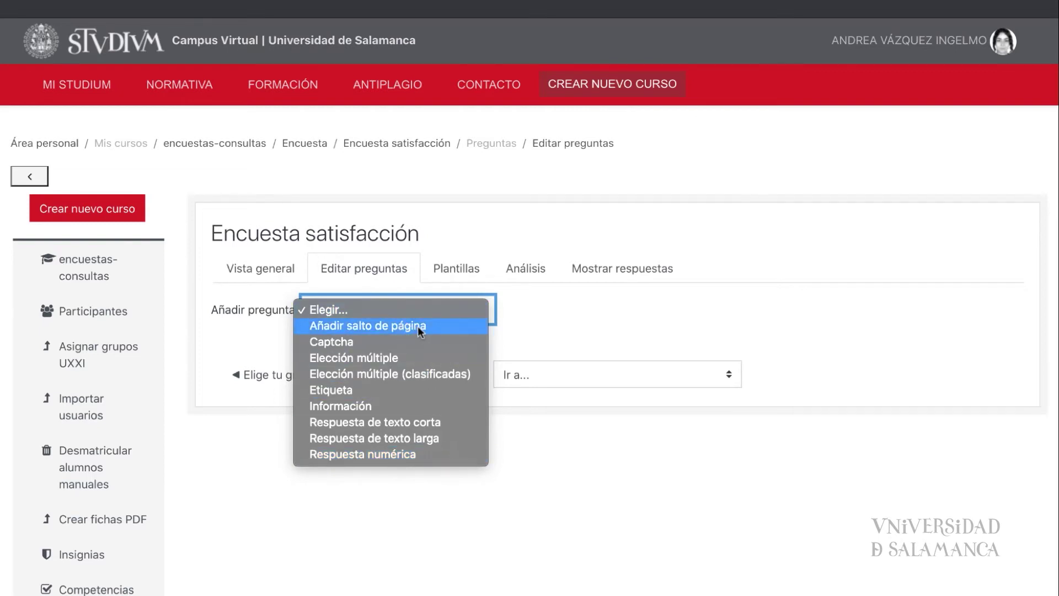
click(400, 326)
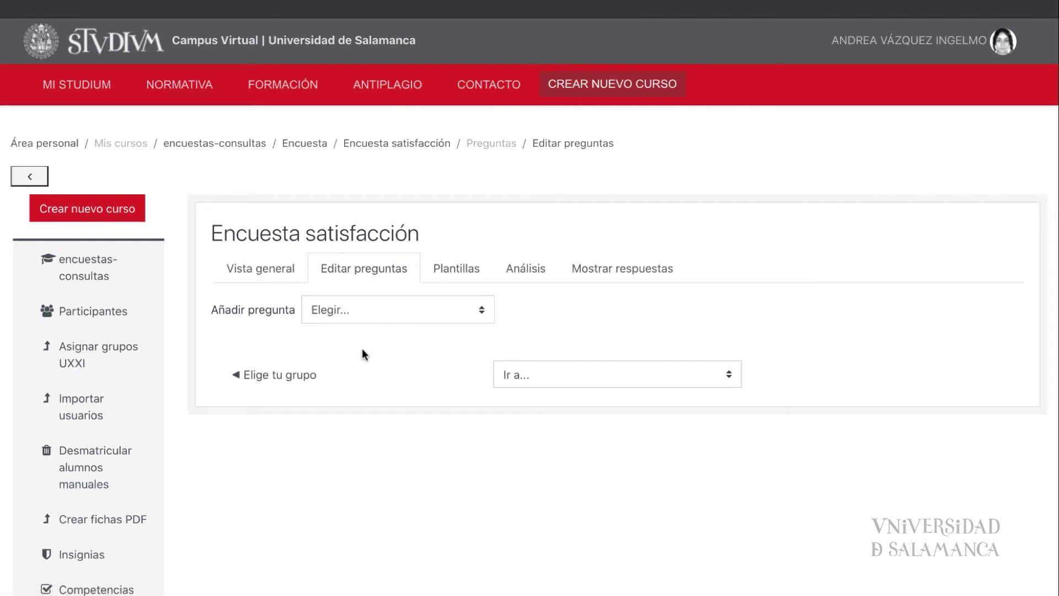
Step: Add an Elección múltiple question, leave it non-mandatory, and enter "Pregunta de elección múltiple" as its question text
click(423, 313)
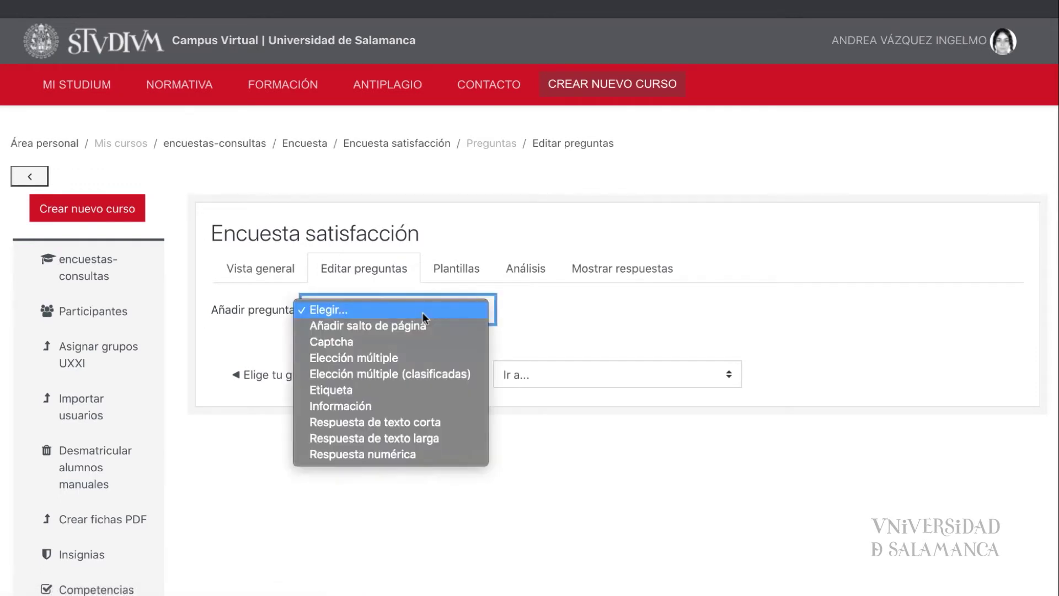
click(421, 357)
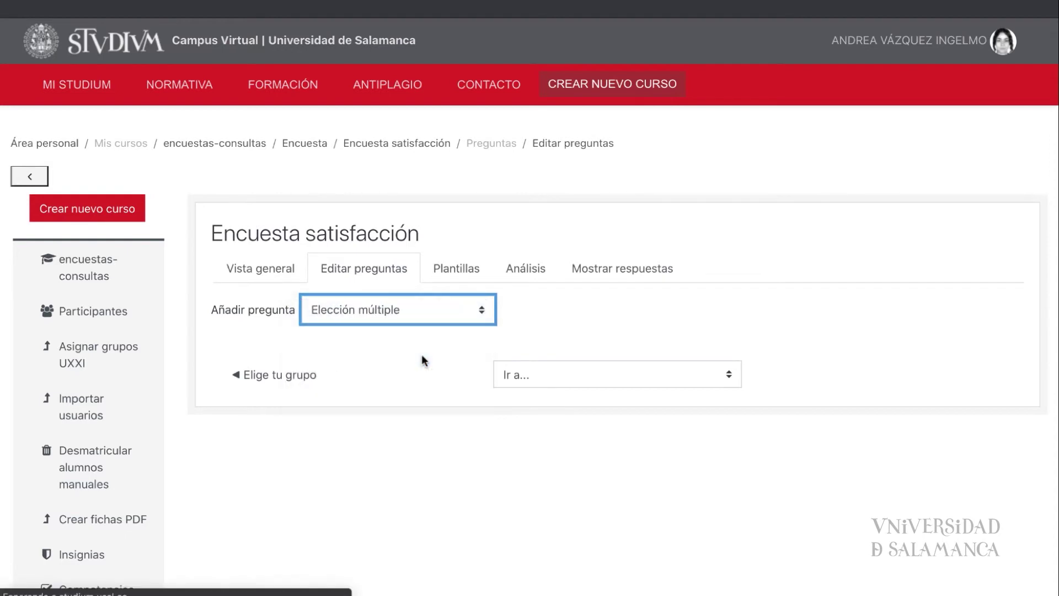
scroll(381, 371, down, 2)
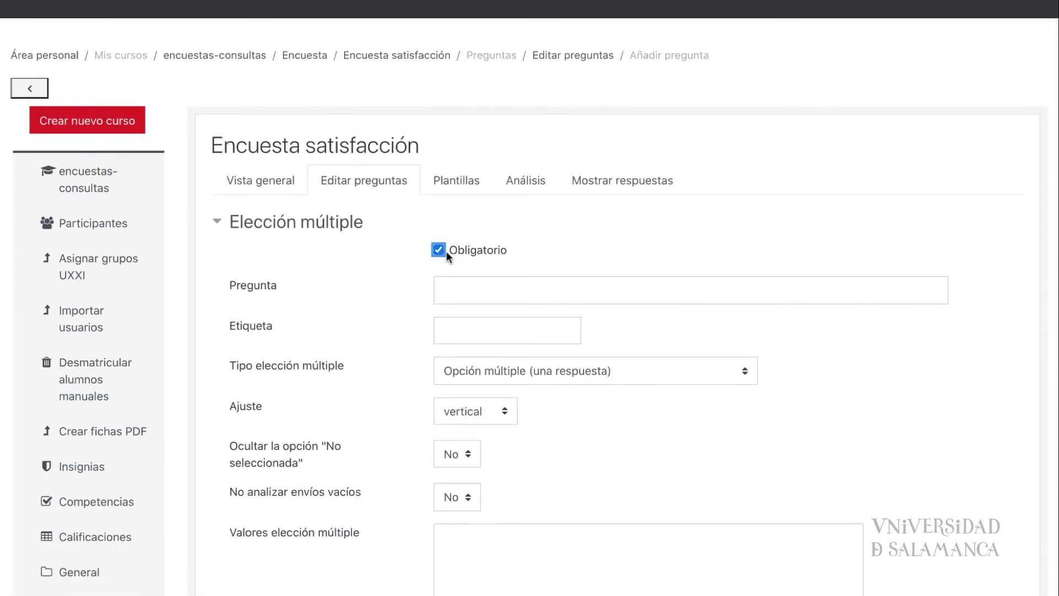
scroll(462, 282, down, 3)
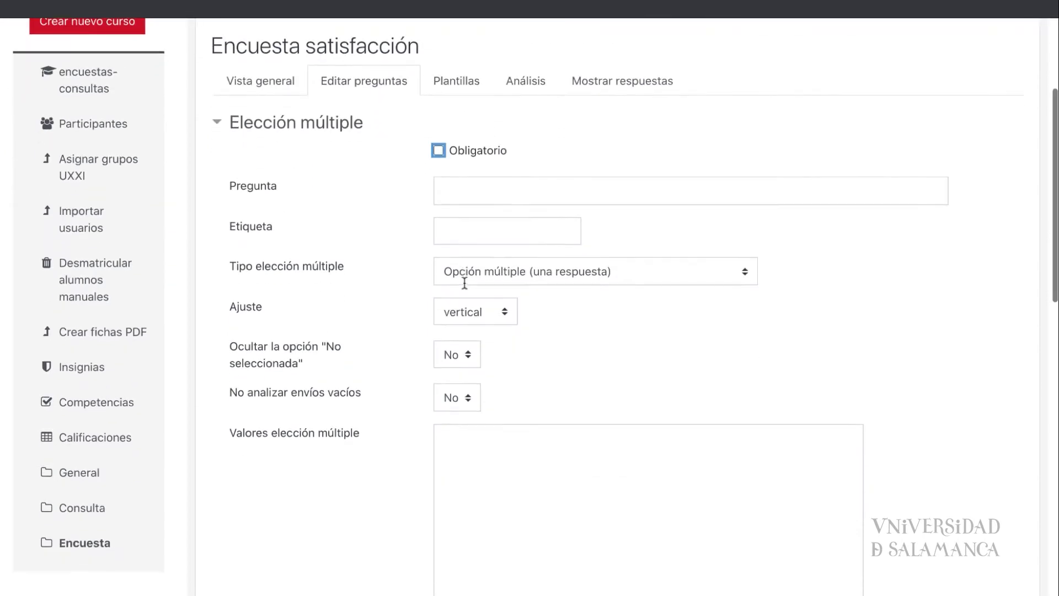
click(567, 158)
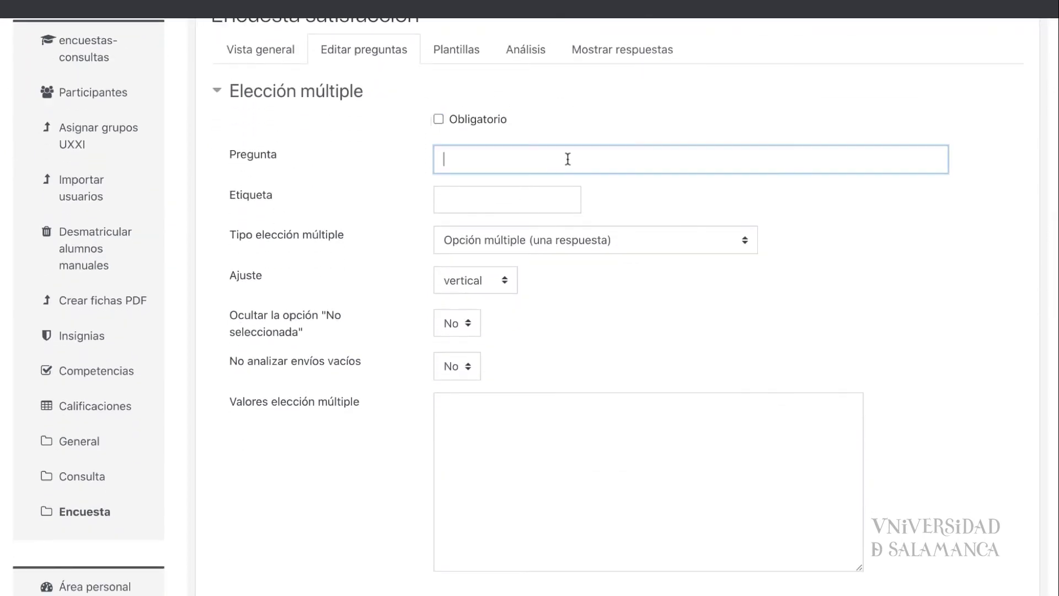
text(Preg)
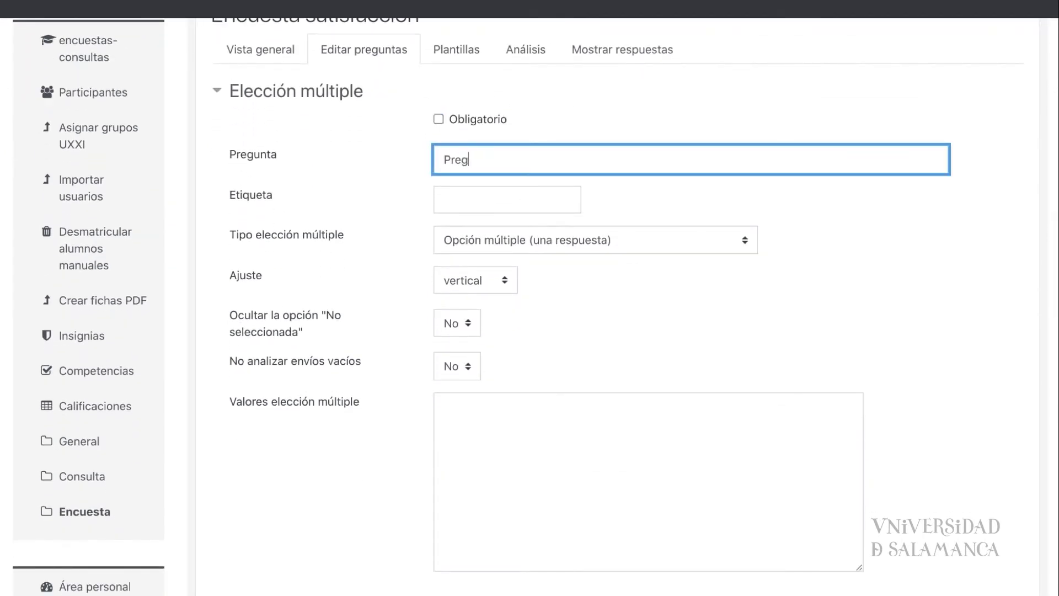
text(unta de elección múltiple)
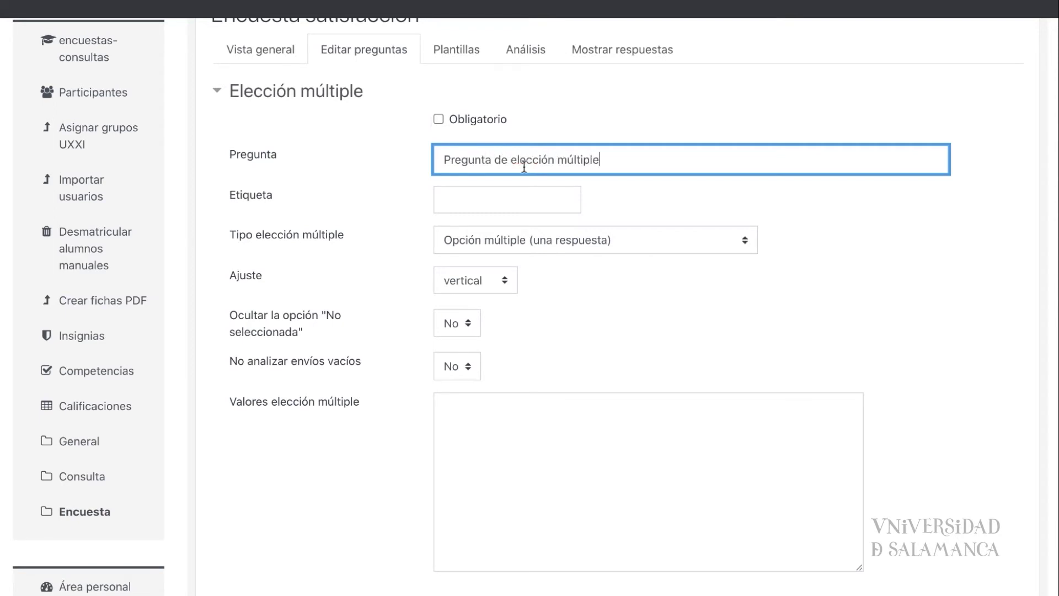
Step: Leave Etiqueta empty, keep the type Opción múltiple (una respuesta), and set the question's Ajuste to horizontal
scroll(513, 168, down, 2)
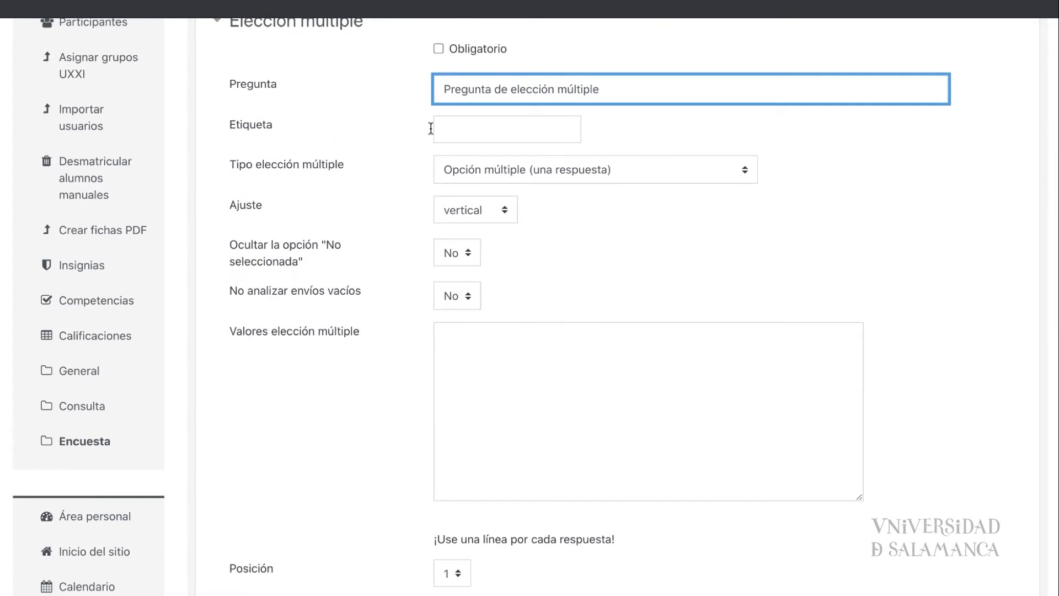
click(478, 128)
click(517, 176)
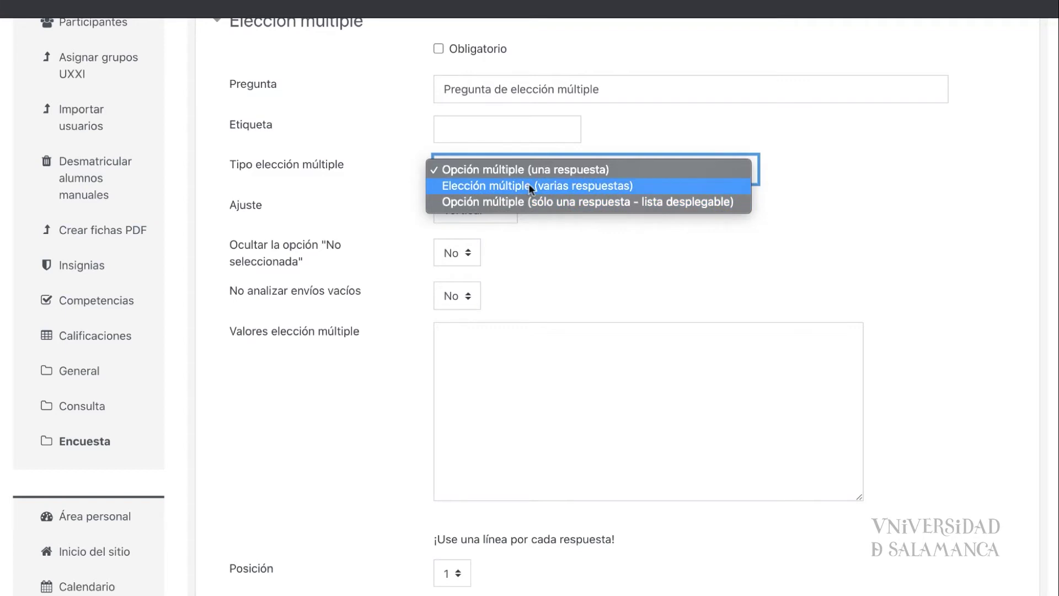
click(529, 226)
scroll(505, 214, down, 3)
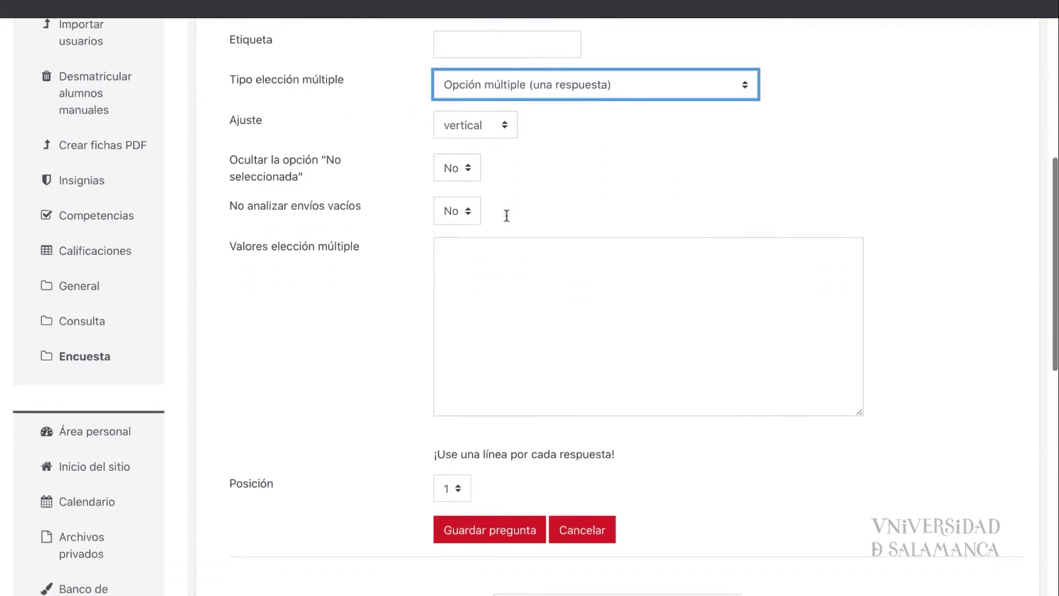
click(504, 102)
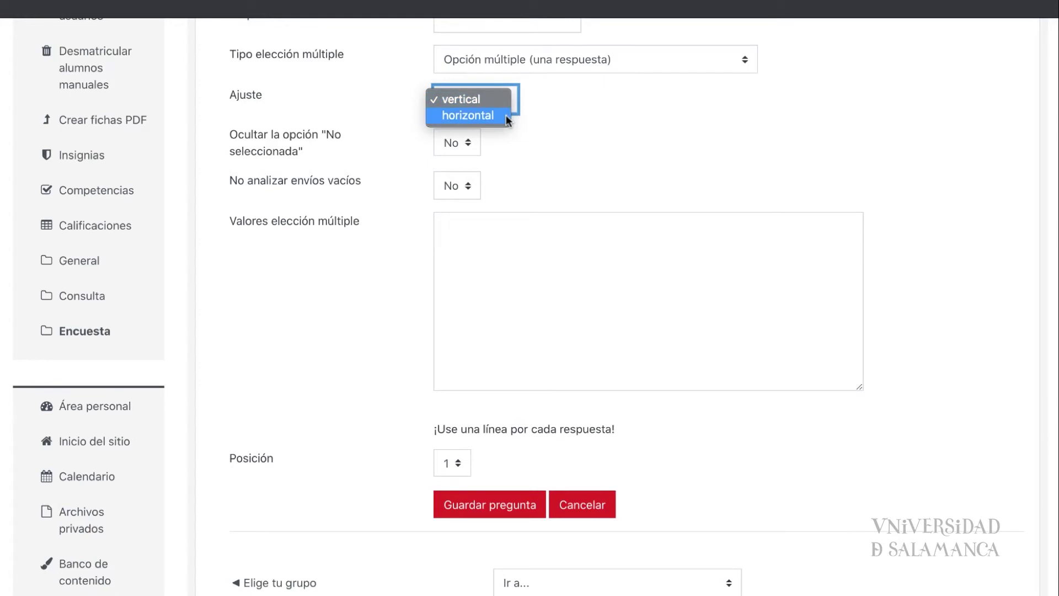
click(507, 120)
Step: Check the choices for Ocultar la opción "No seleccionada" and No analizar envíos vacíos, keeping both at No
click(466, 145)
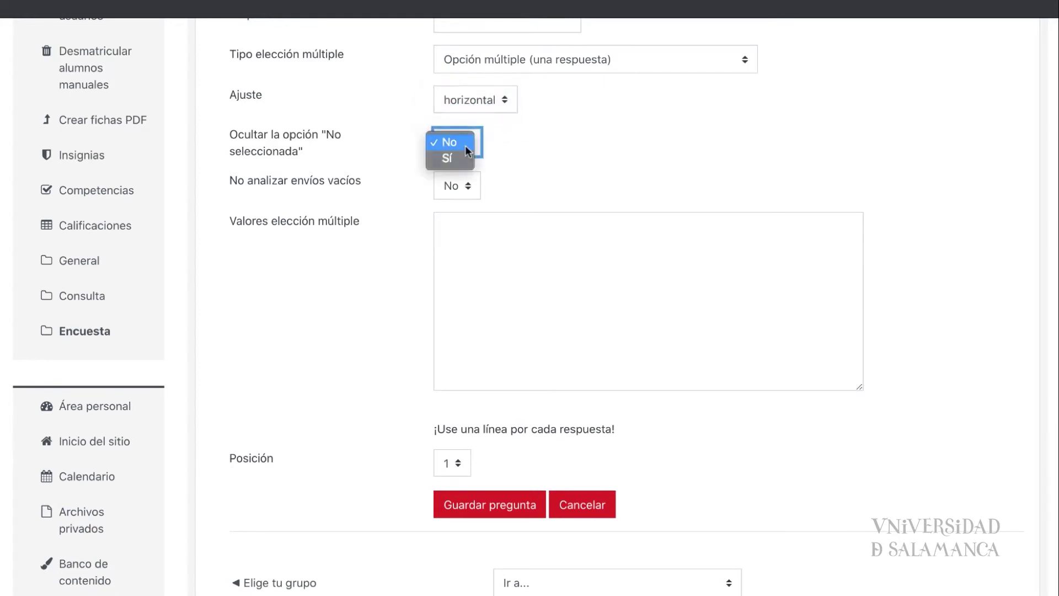
click(463, 144)
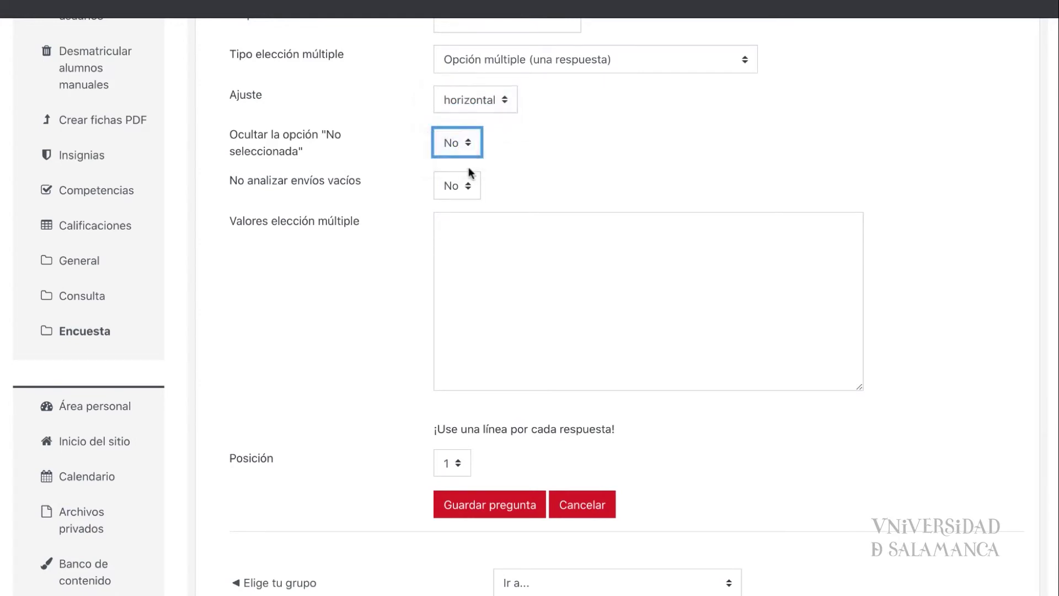
click(471, 192)
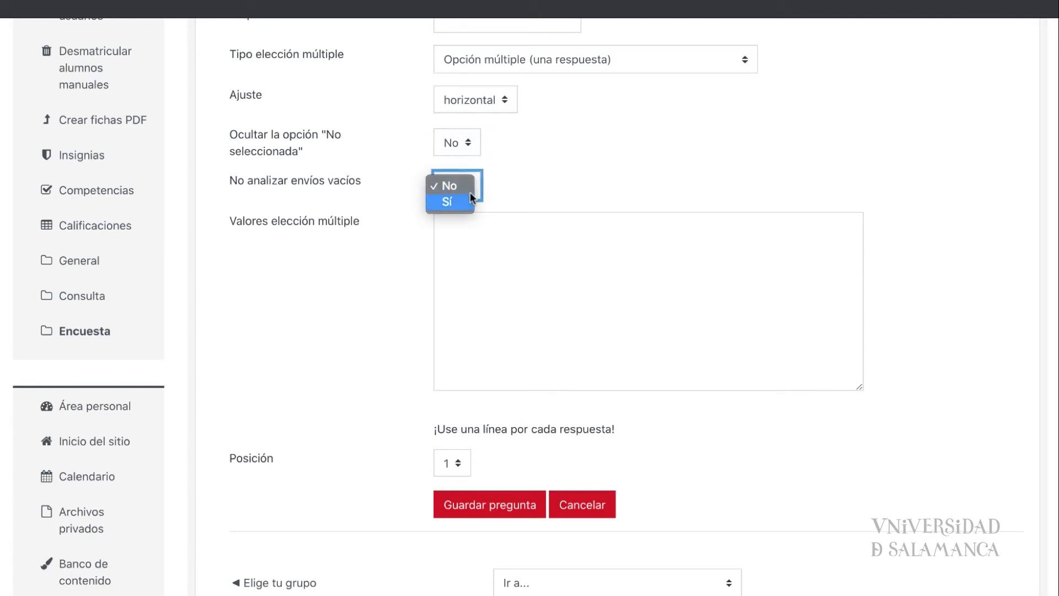
click(449, 186)
Step: Enter Elección 1, Elección 2 and Elección 3 as the answer values, one per line, keep Posición at 1, and save the question
click(490, 234)
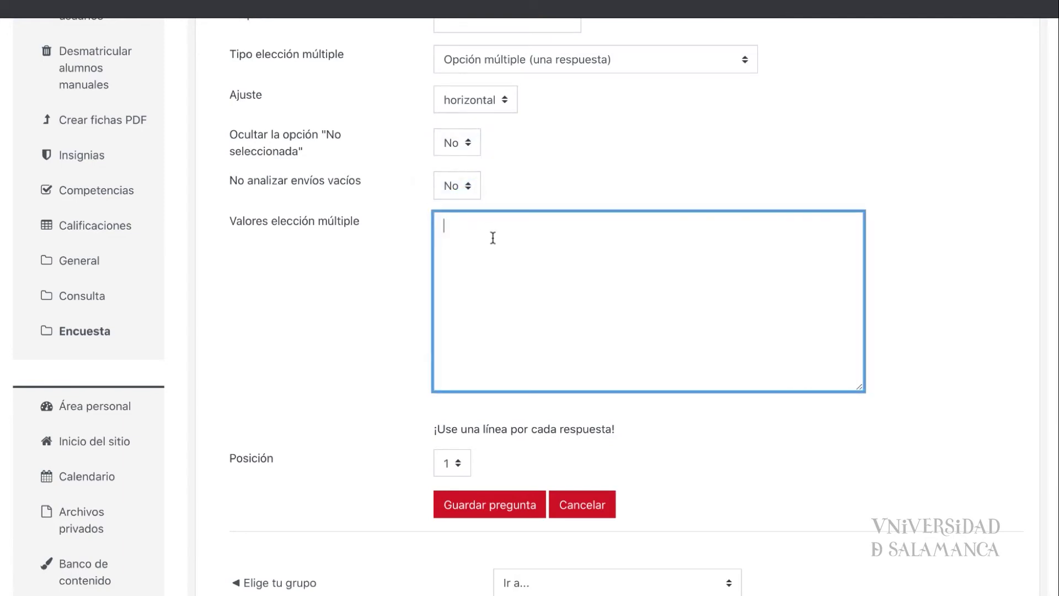
text(Elección 2 )
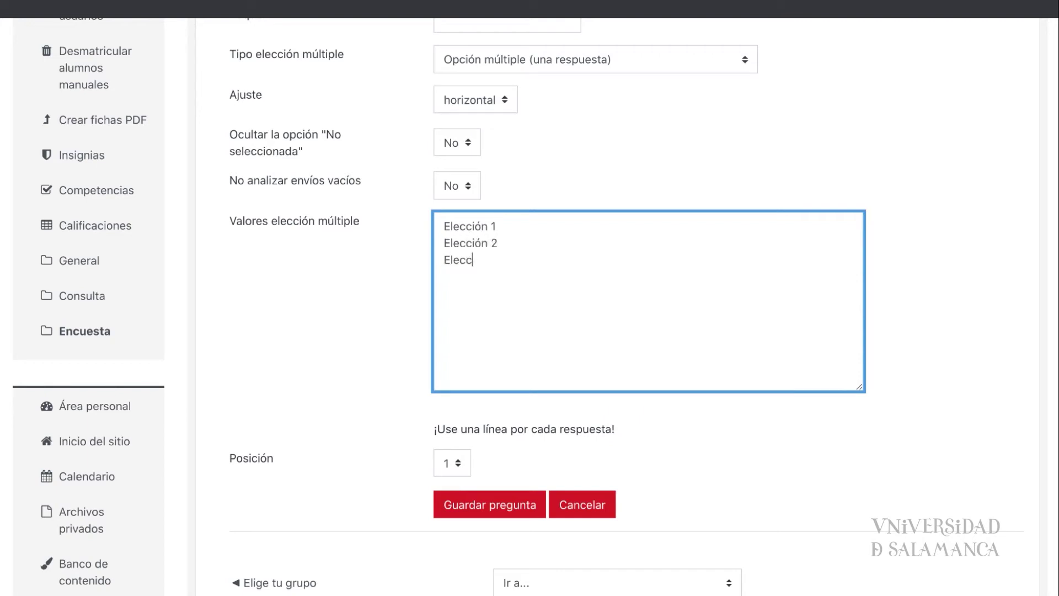
text(Elección 3)
drag(433, 430, 635, 434)
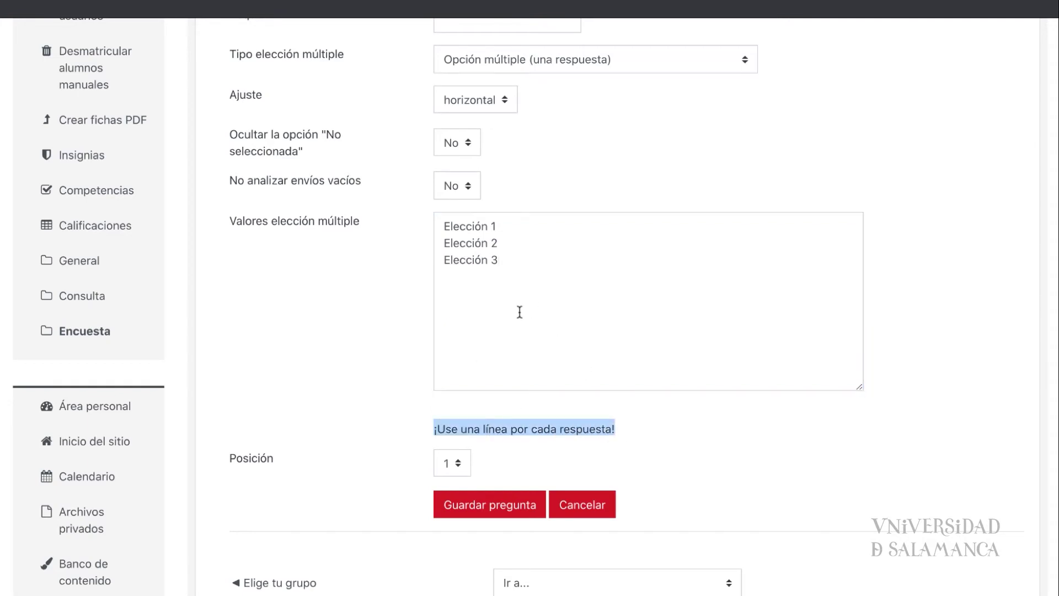
scroll(539, 329, down, 3)
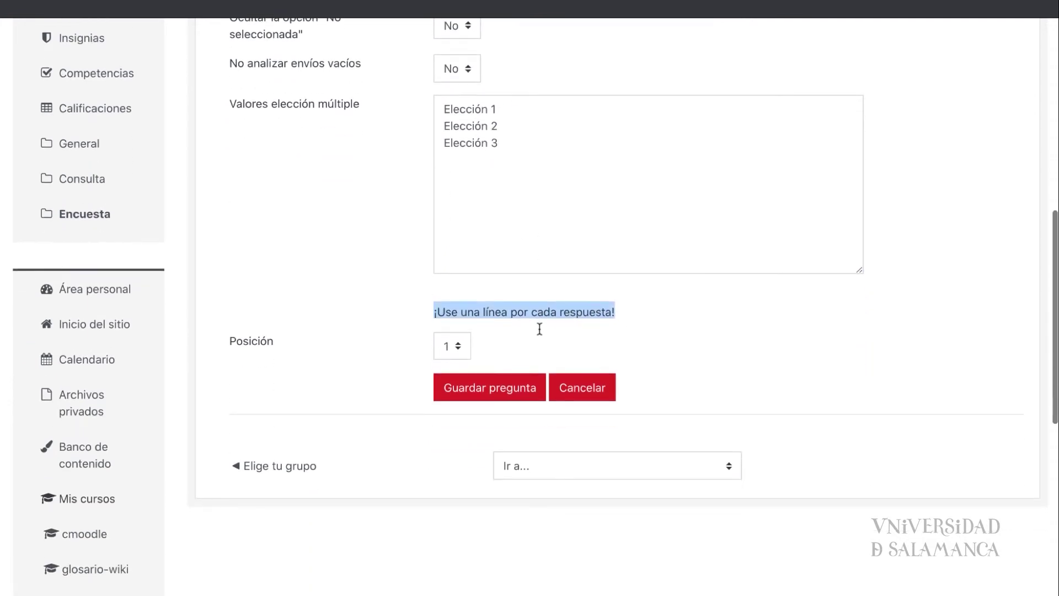
click(453, 347)
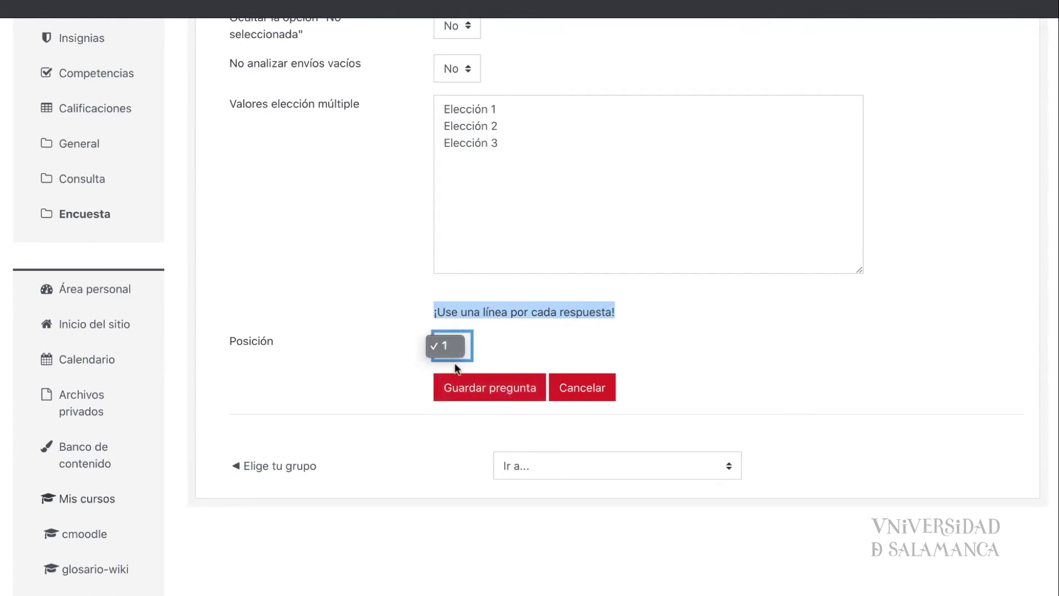
click(507, 357)
click(504, 388)
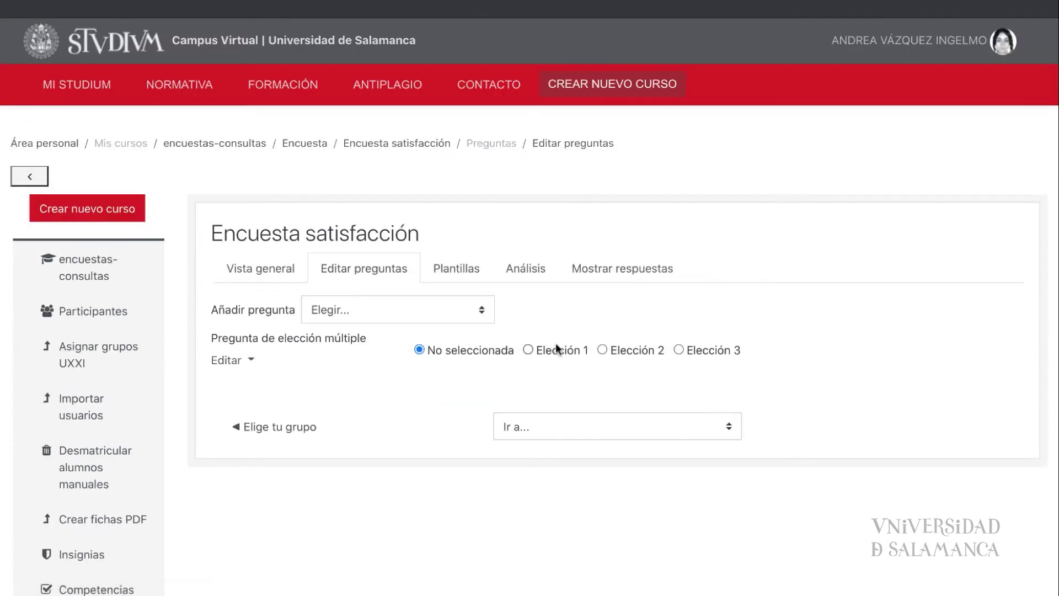
Step: Make the multiple-choice question mandatory, change its type to Elección múltiple (varias respuestas), and save the changes
click(229, 362)
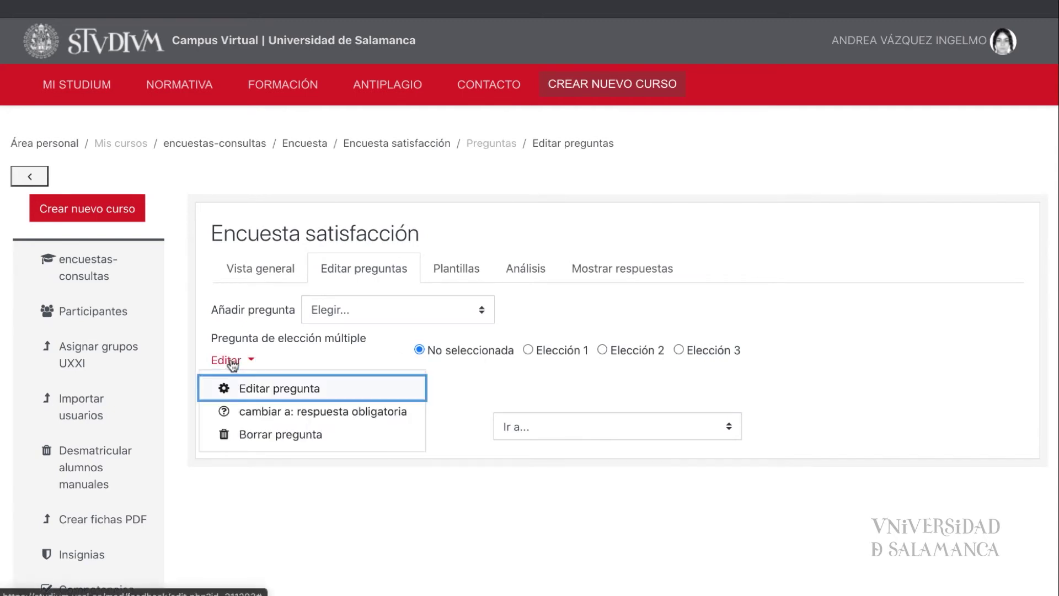
click(314, 422)
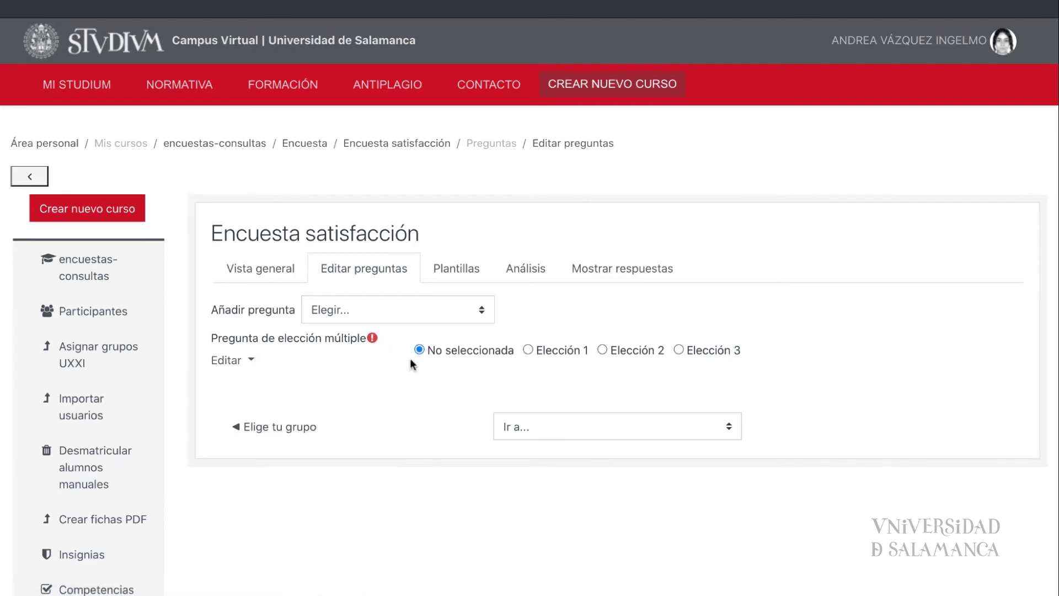
click(231, 361)
click(268, 389)
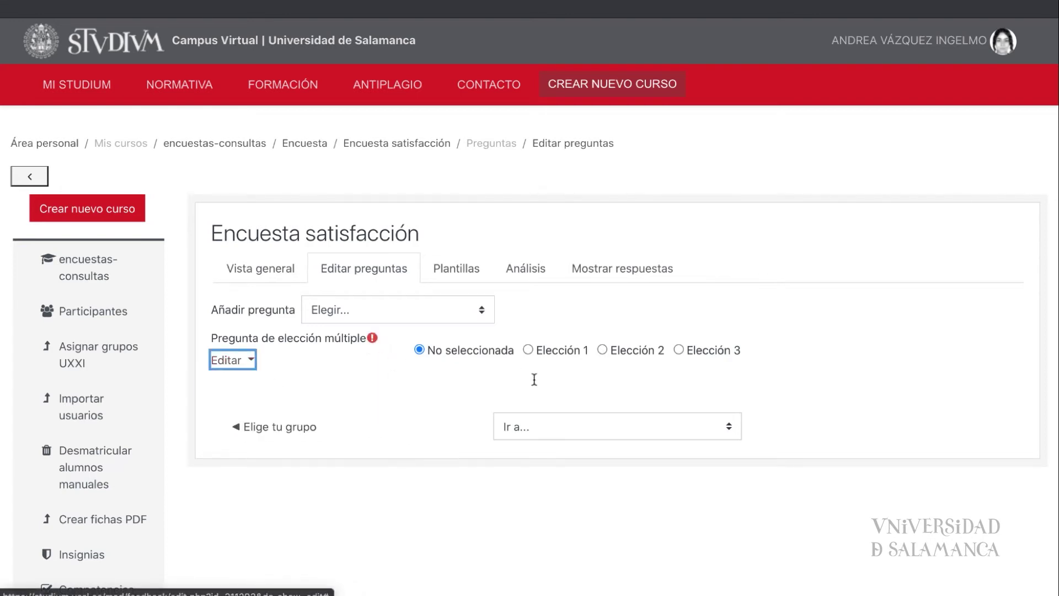
scroll(542, 371, down, 2)
click(572, 359)
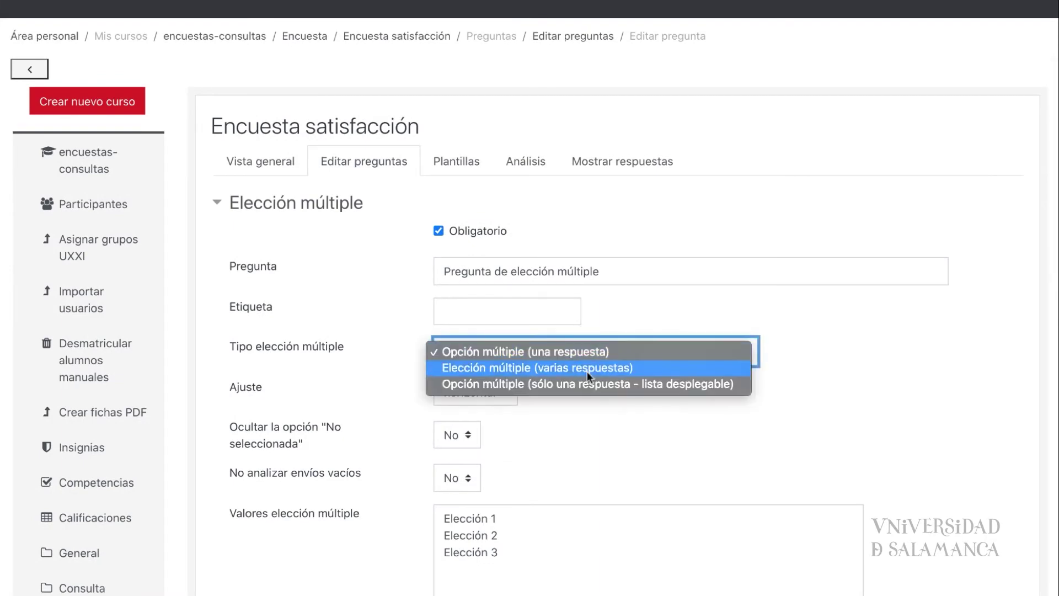
click(587, 370)
scroll(599, 411, down, 5)
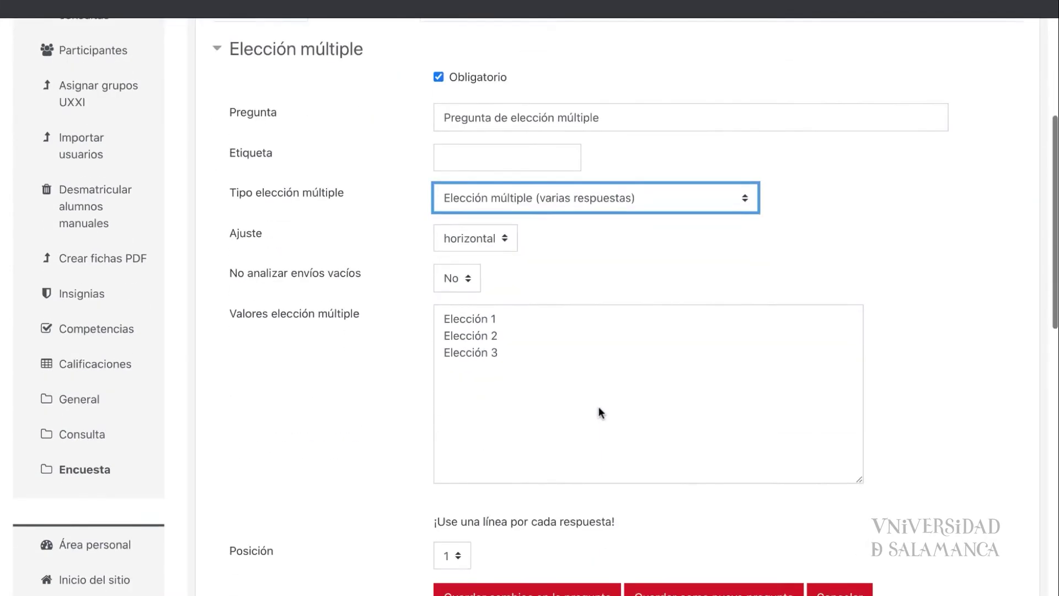
click(553, 473)
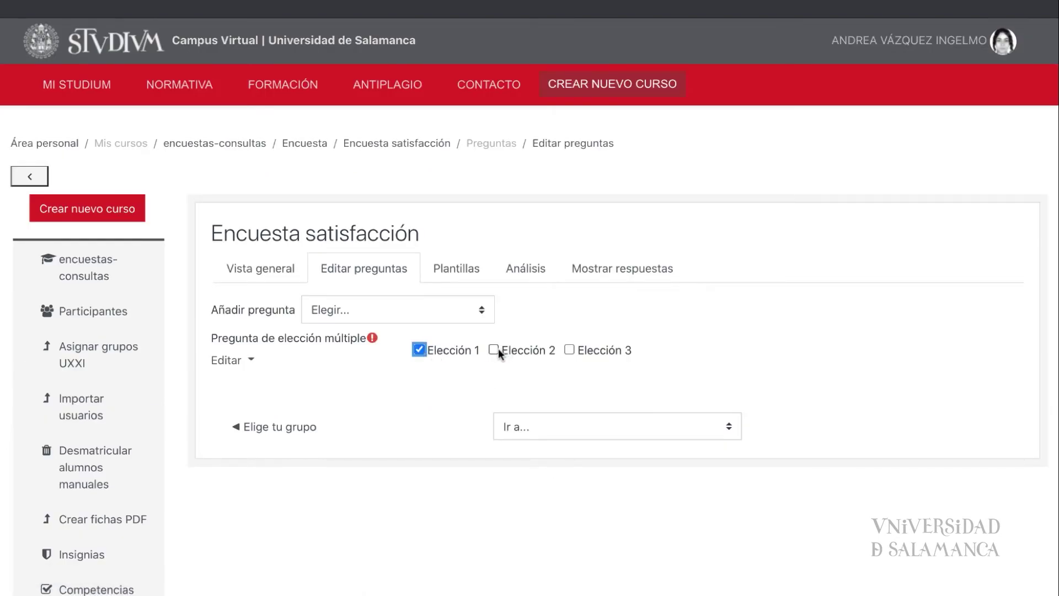
Step: Test selecting and clearing the Elección 1 and Elección 2 checkboxes in the multiple-choice question
click(494, 349)
click(494, 350)
click(419, 350)
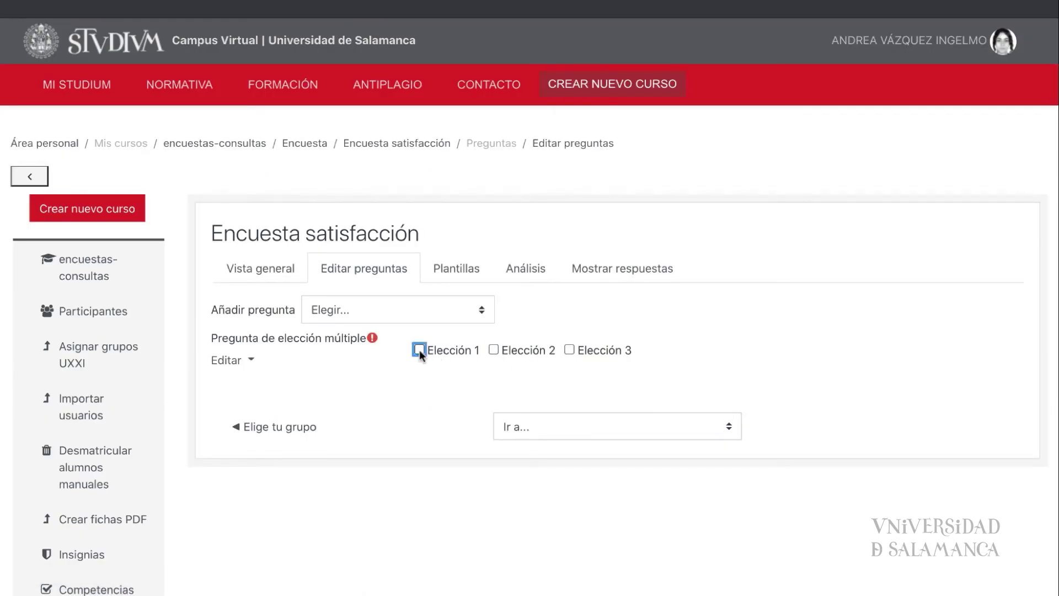
Step: Edit the multiple-choice question, set its type to Opción múltiple (sólo una respuesta - lista desplegable), and save the changes
click(247, 362)
click(306, 387)
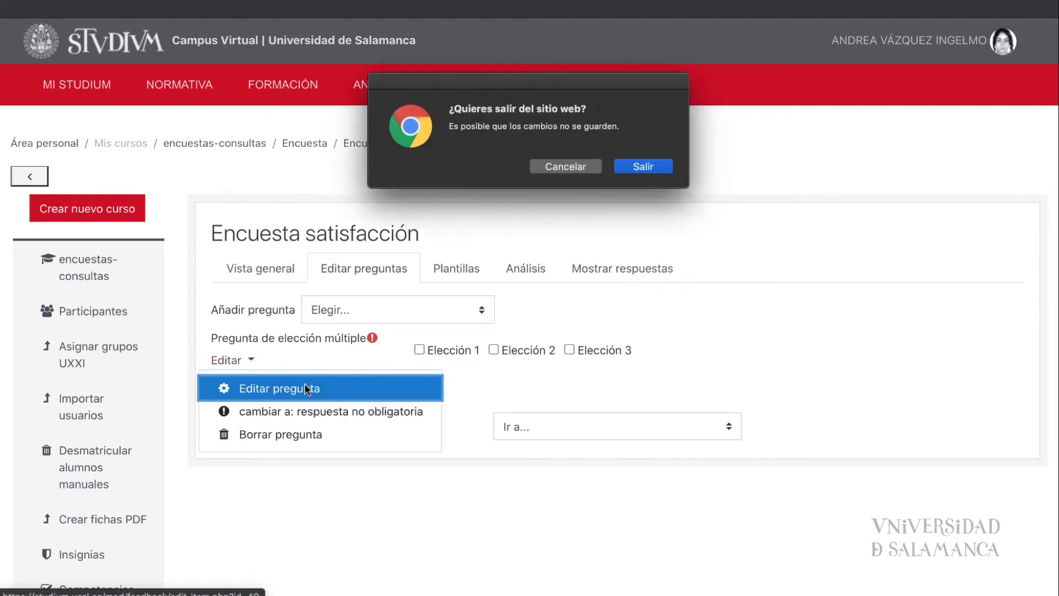
click(643, 166)
scroll(673, 344, down, 3)
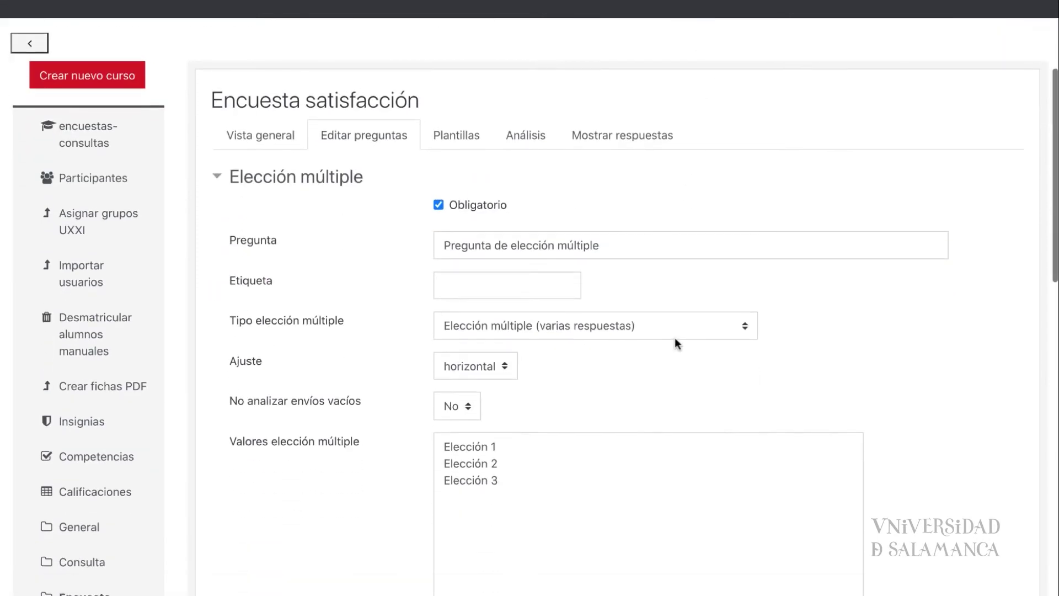
click(609, 324)
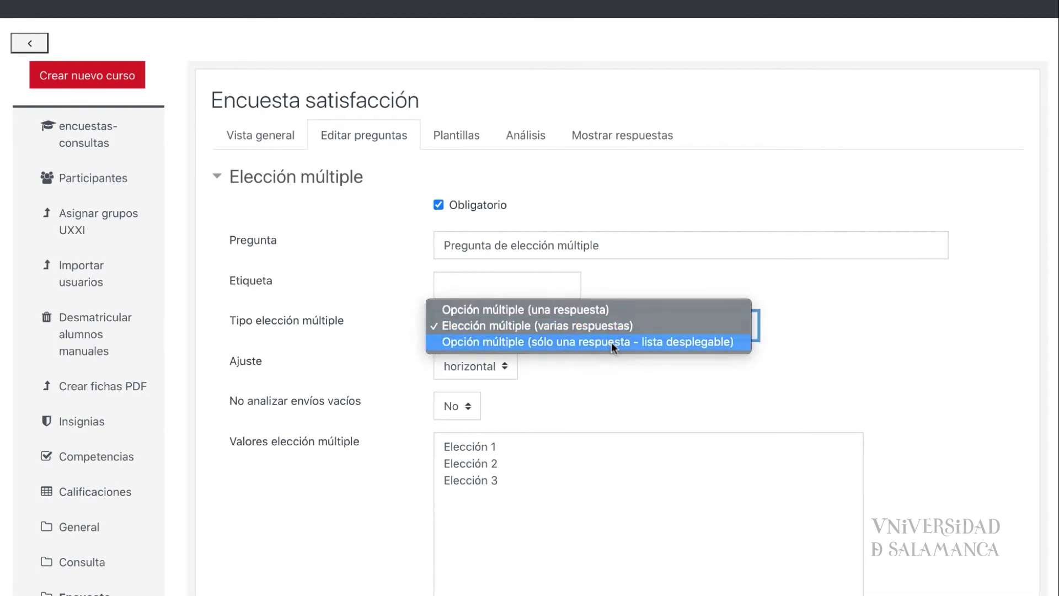
click(611, 342)
scroll(696, 403, down, 4)
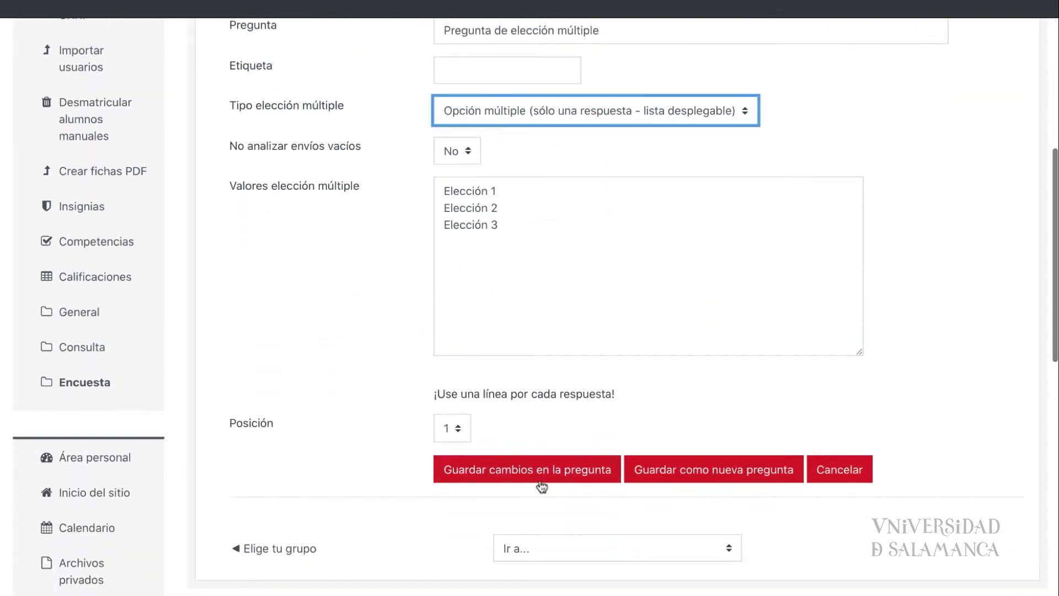
click(542, 471)
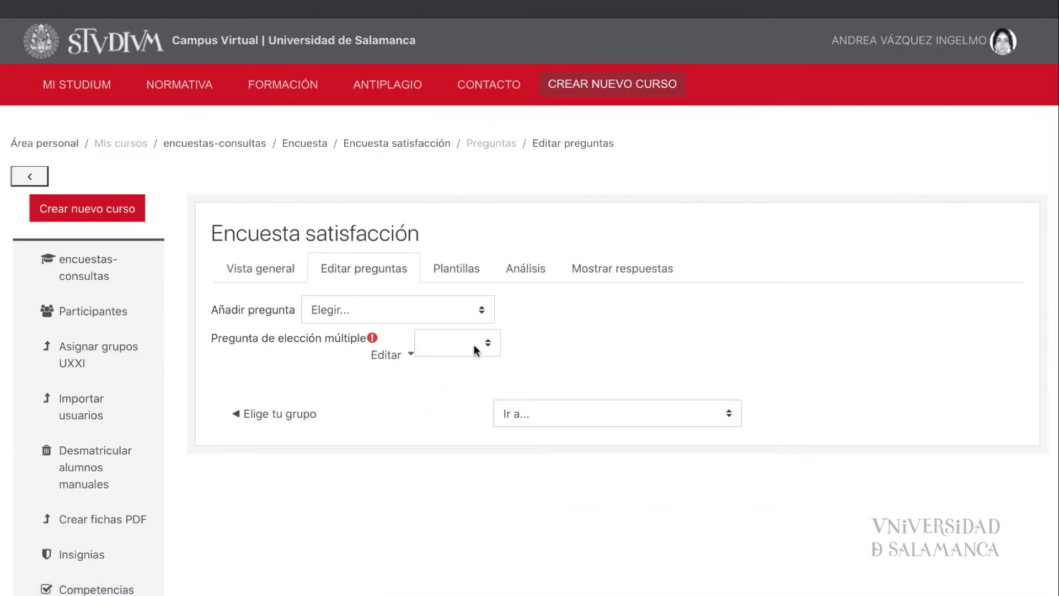
Step: Check the answer choices in the multiple-choice question's dropdown without selecting one, and add a page break after the question
click(474, 348)
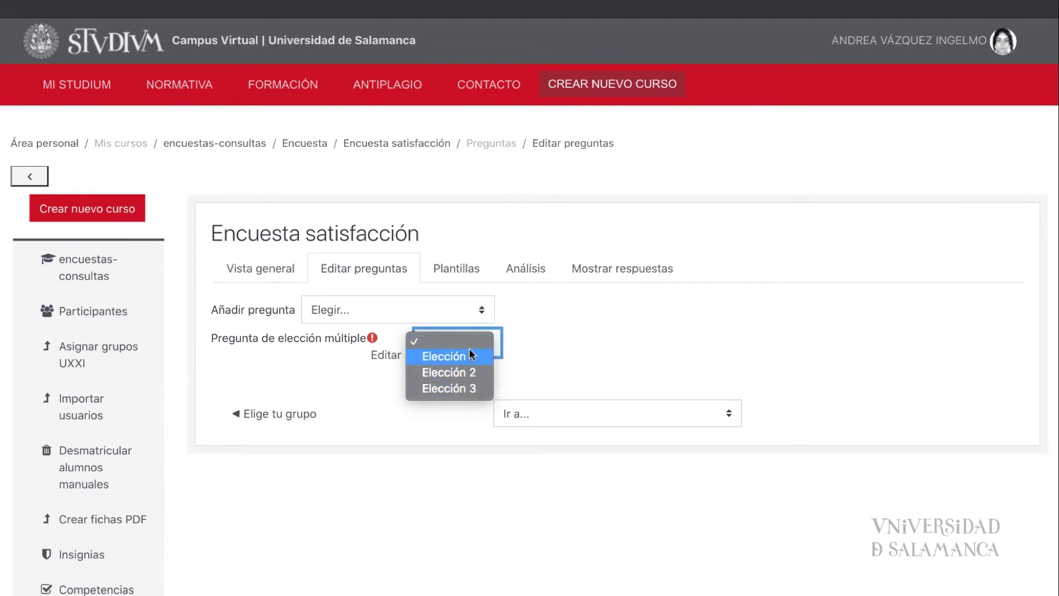
click(545, 339)
click(465, 313)
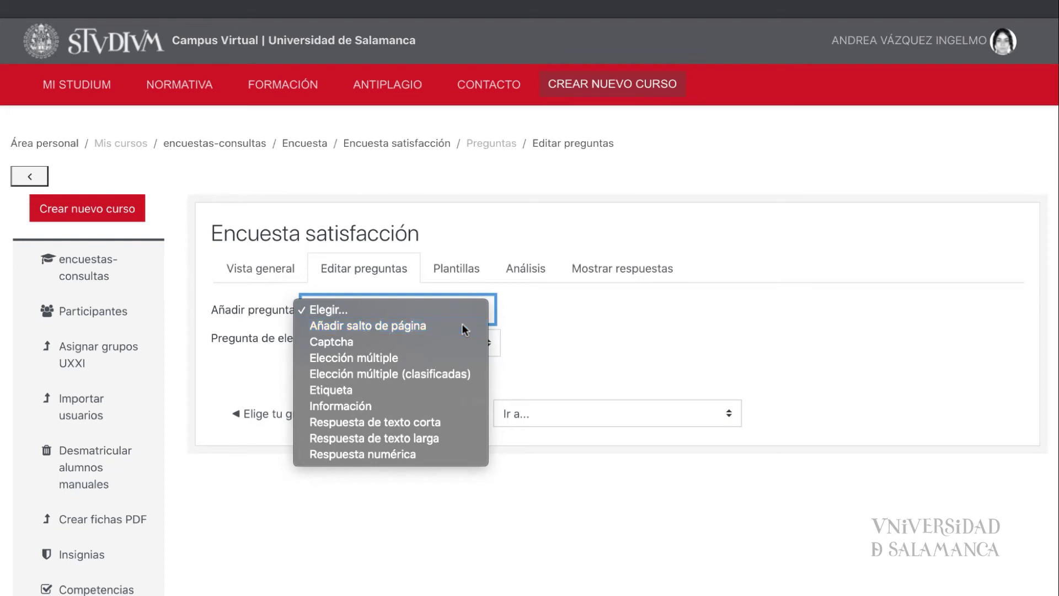
click(465, 327)
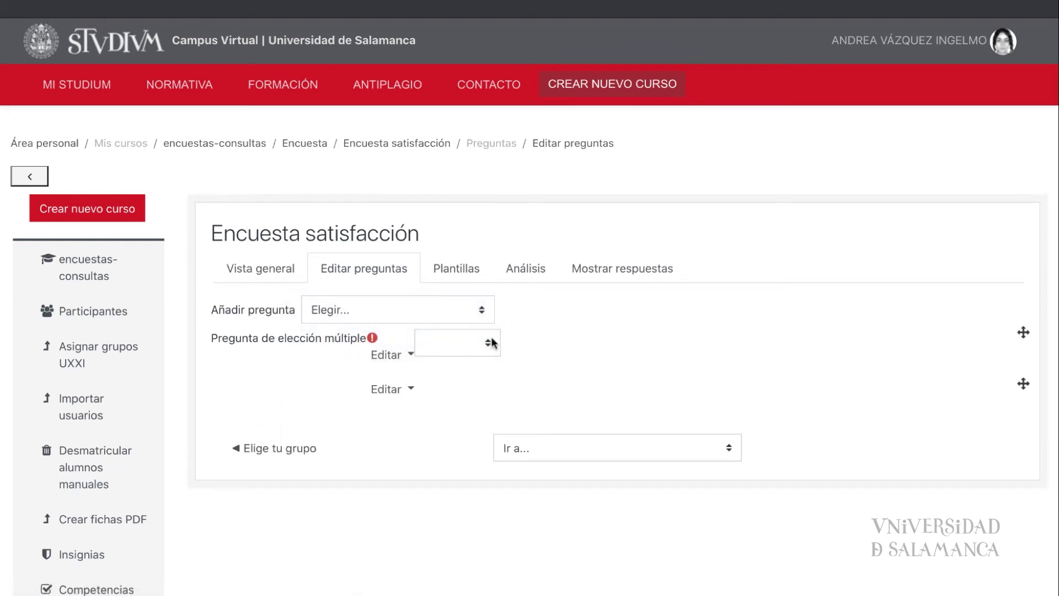
Step: Add an Elección múltiple (clasificadas) question and enter "Elecciones clasificadas" as its question text
click(475, 309)
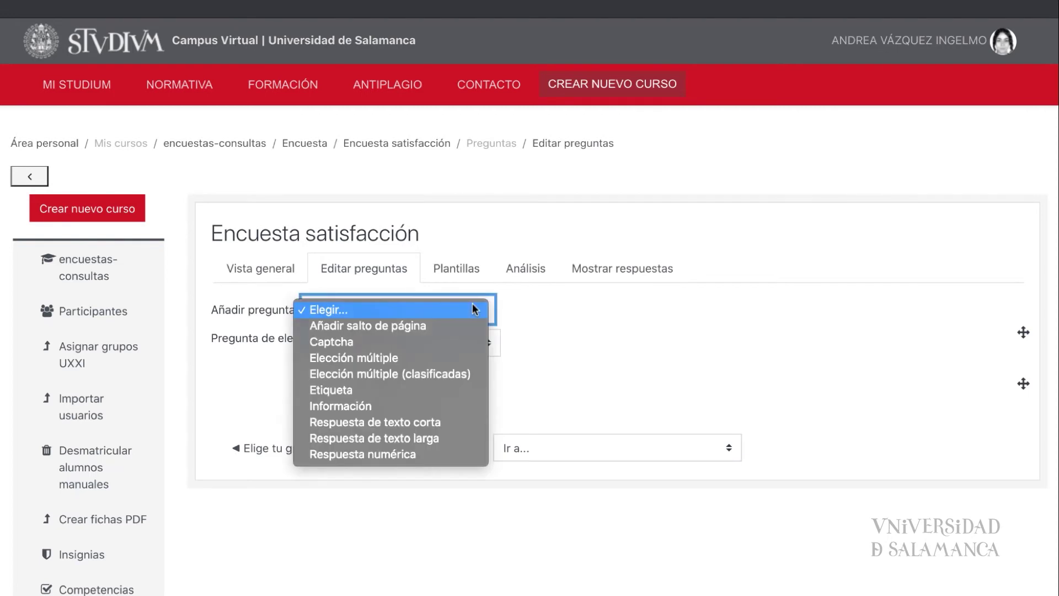
click(470, 374)
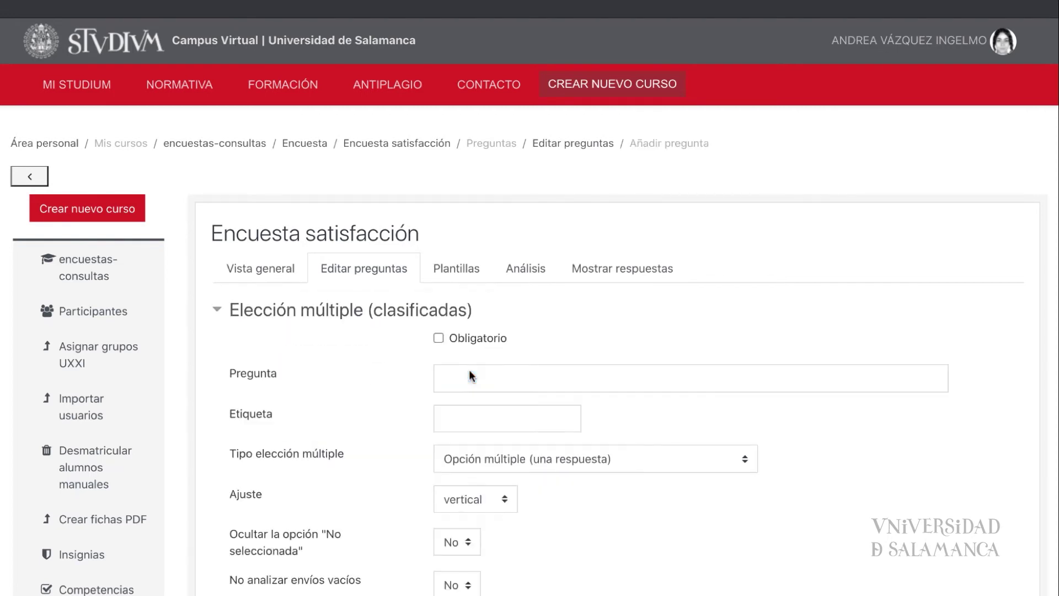
scroll(469, 375, down, 4)
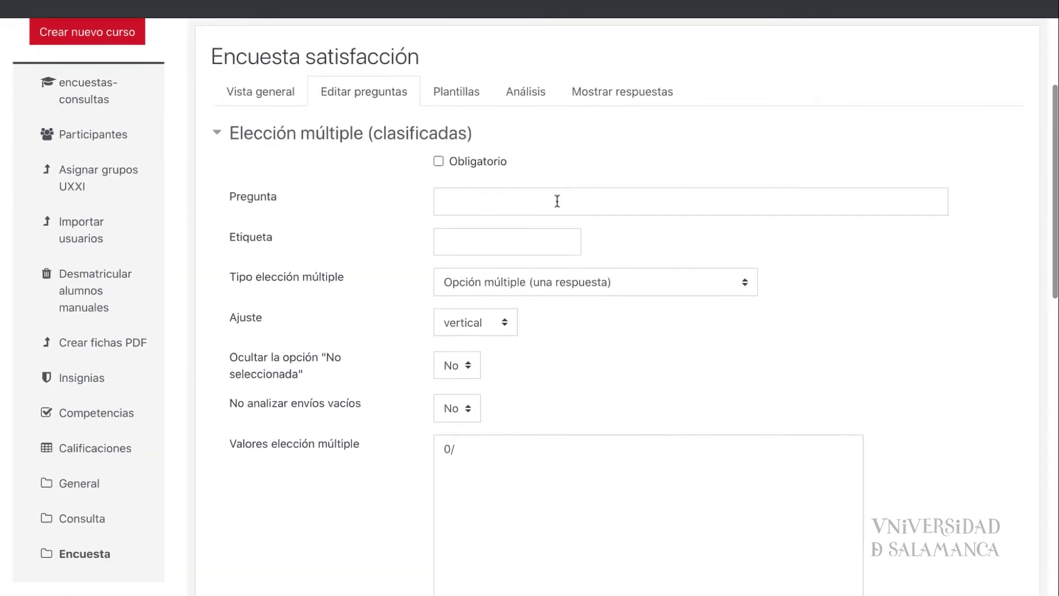
click(557, 201)
text(Elecc)
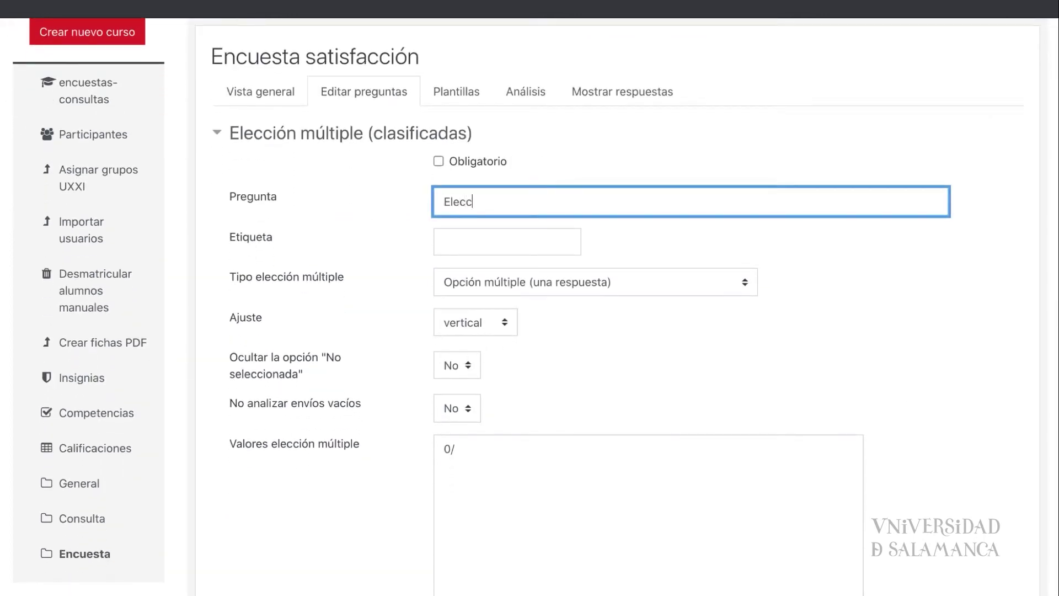
text(iones clasificadas)
Step: Enter the answer values "0/ Respuesta 1" and "1/ Respuesta 2" on separate lines, set Posición to 2, and save the question
scroll(486, 275, down, 3)
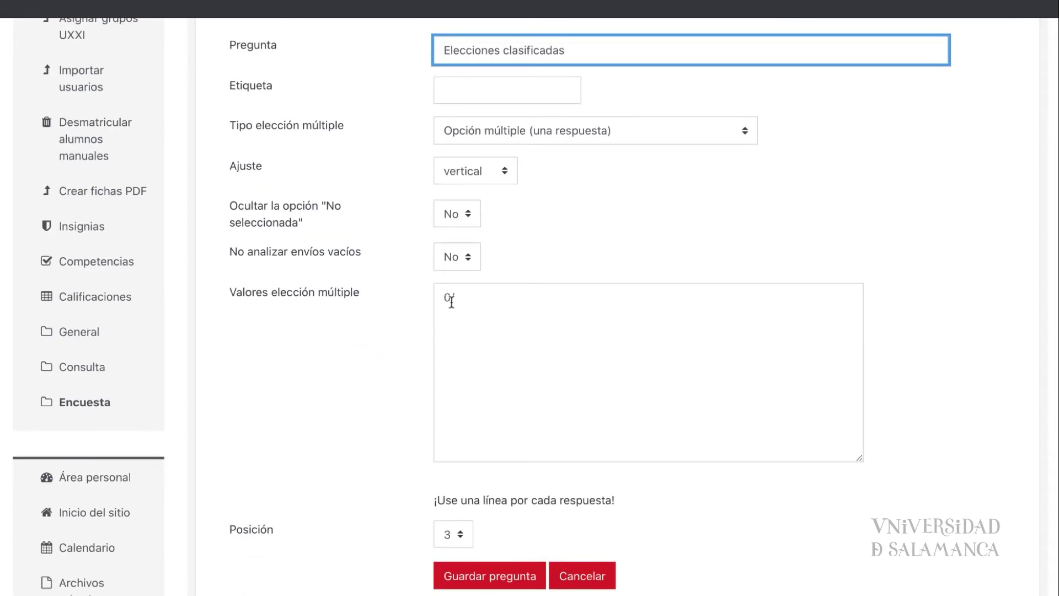
click(460, 302)
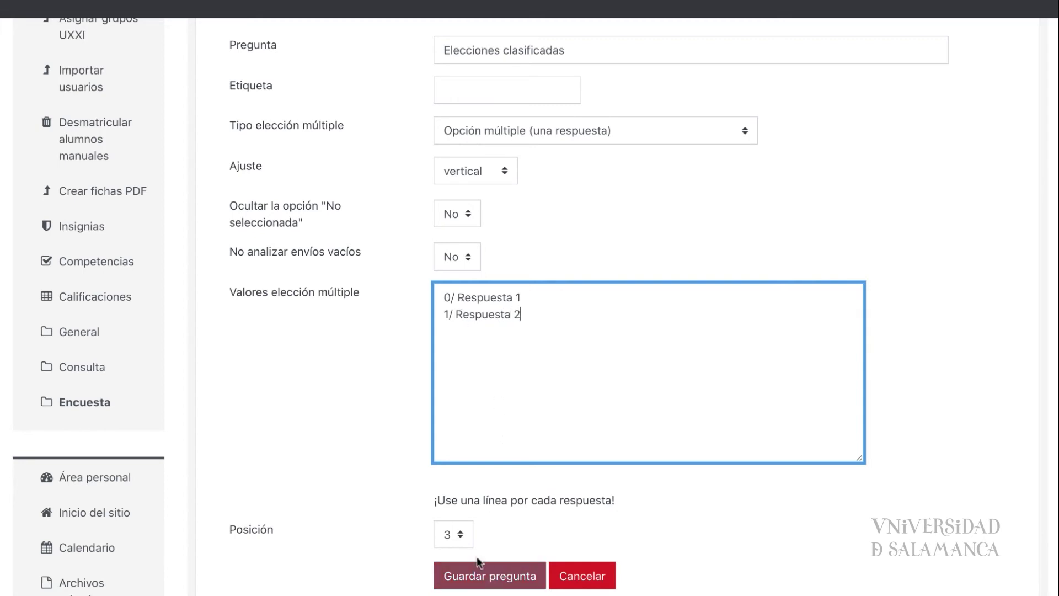
click(458, 533)
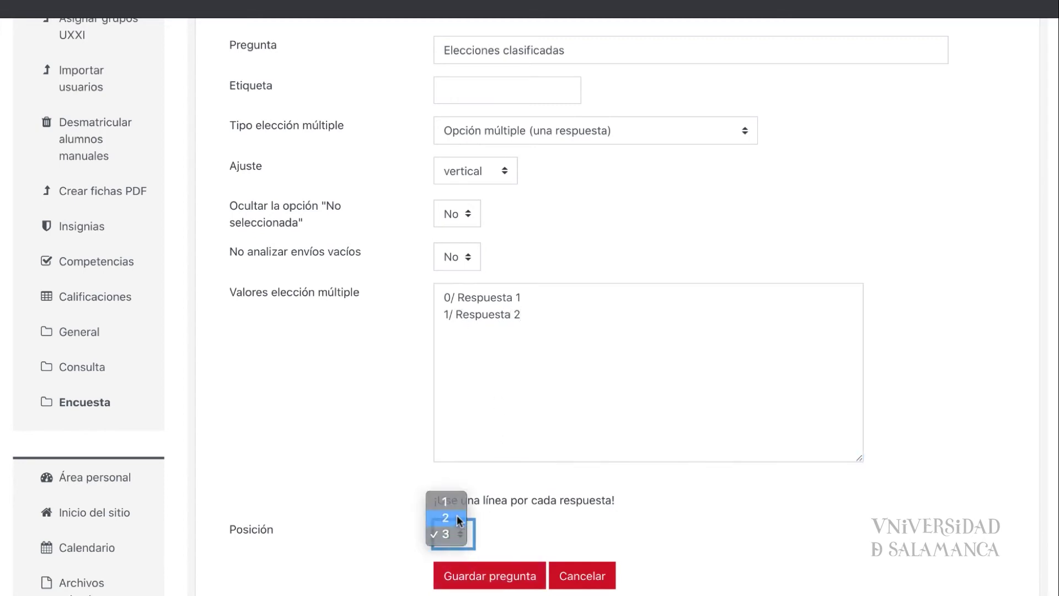
click(458, 519)
click(480, 574)
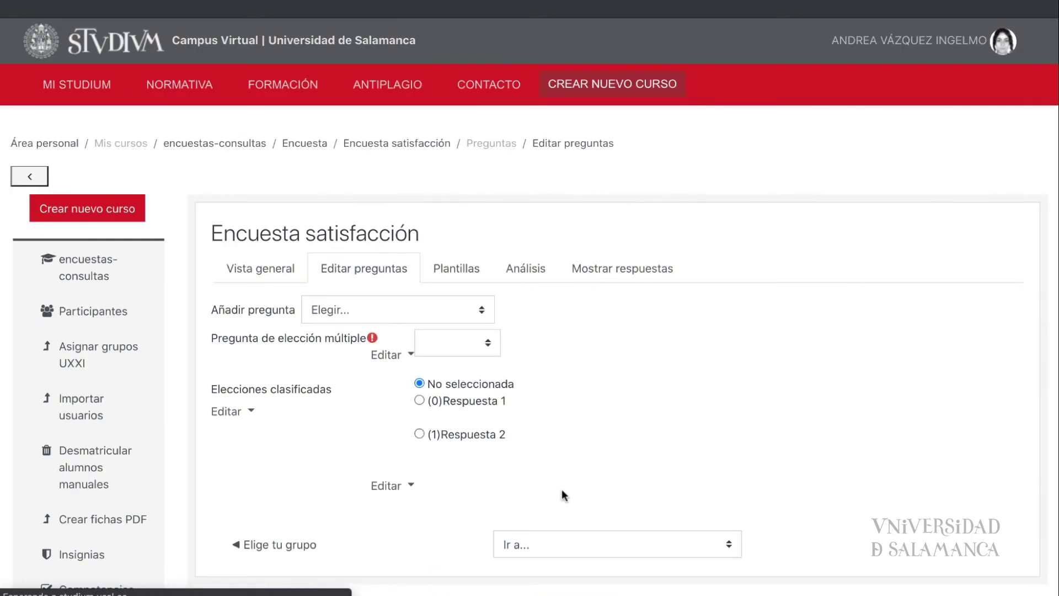
Step: Test selecting Respuesta 1 and Respuesta 2 in the Elecciones clasificadas question
click(420, 400)
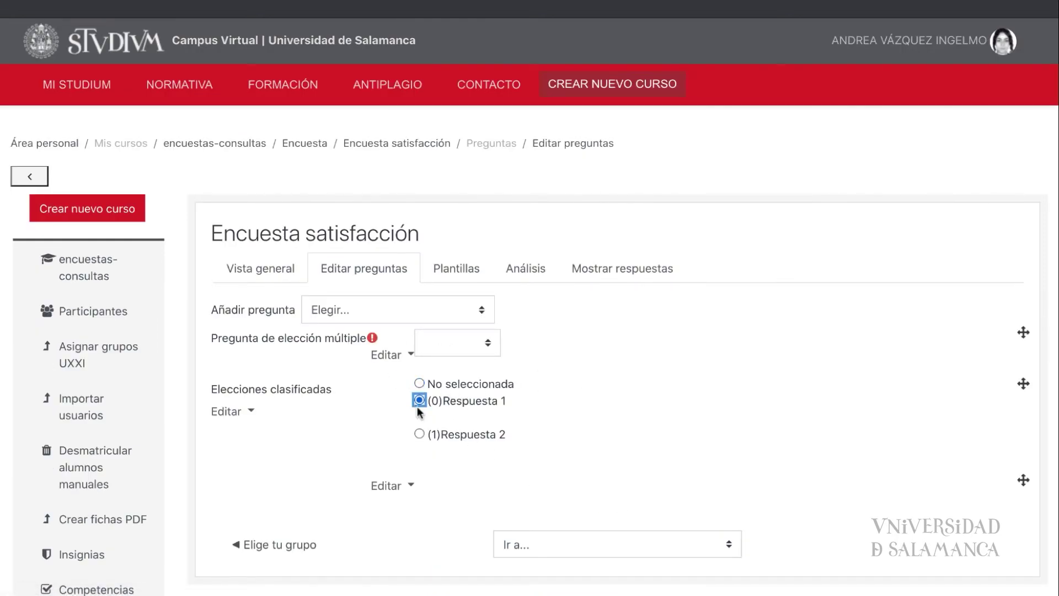
click(419, 434)
click(419, 401)
Step: Add an Etiqueta with the content "En esta sección se le preguntará sobre su satisfacción general con el curso."
click(481, 305)
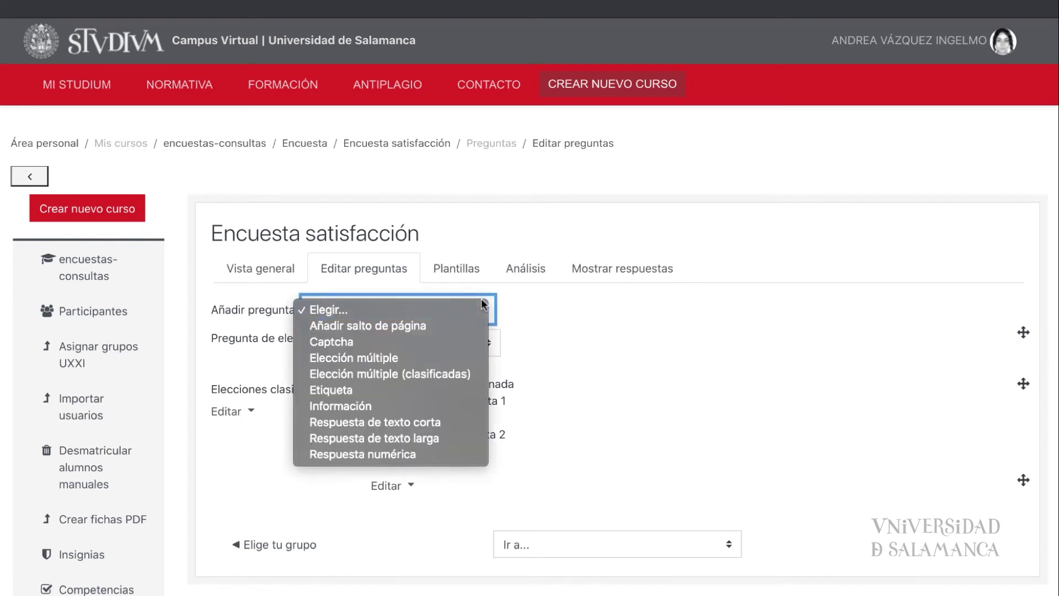
click(463, 389)
click(651, 167)
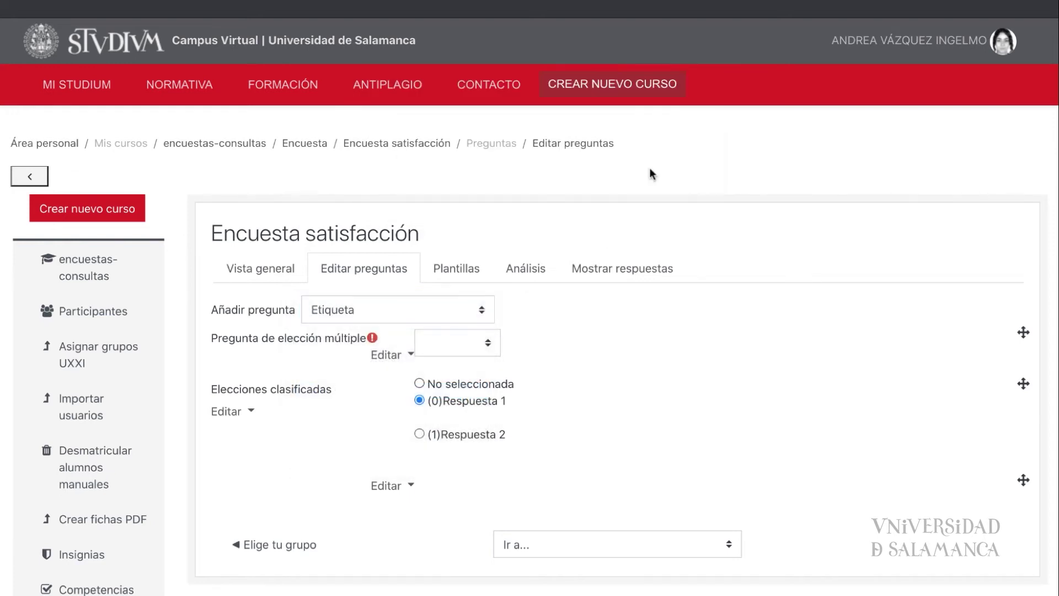
scroll(698, 322, down, 2)
scroll(698, 321, down, 1)
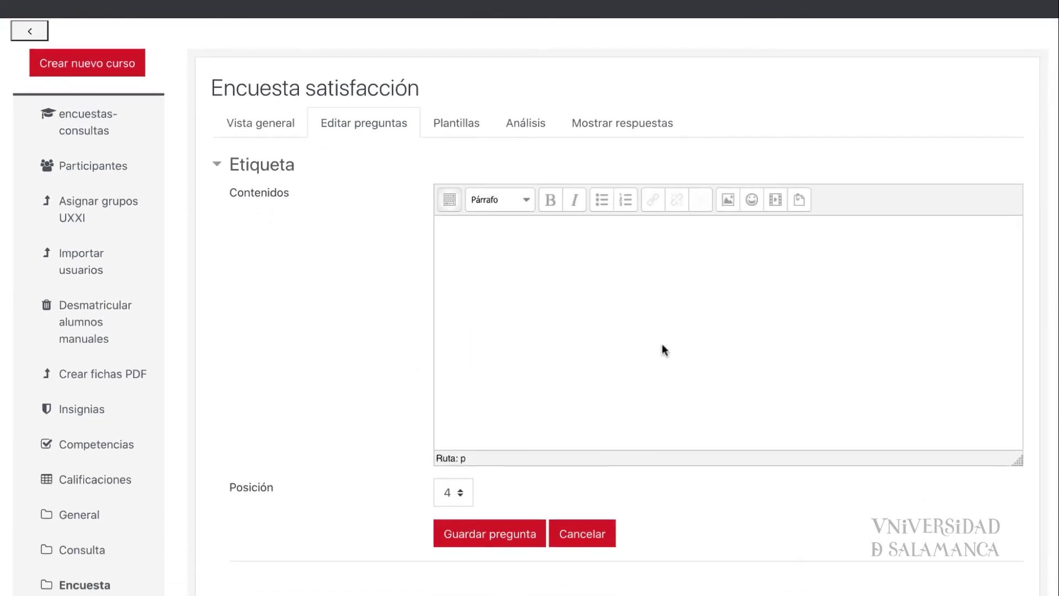
click(564, 337)
text(En esta sección se le pregunta)
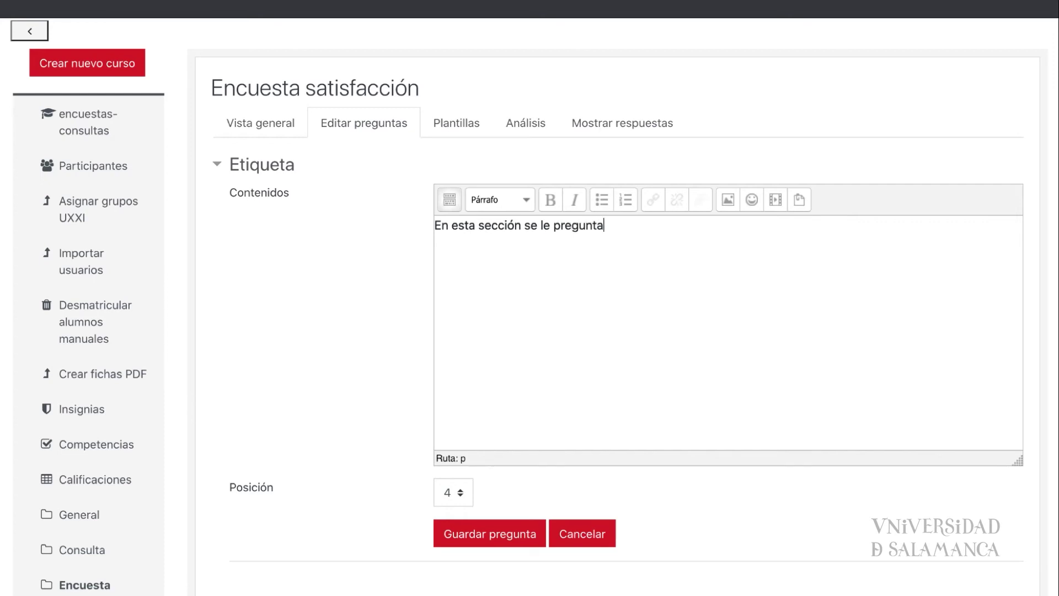
text(rá sobre su satisfacción general con el curso.)
Step: Format the word "general" in the label text as bold italic, keep Posición at 4, and save the label
double_click(766, 227)
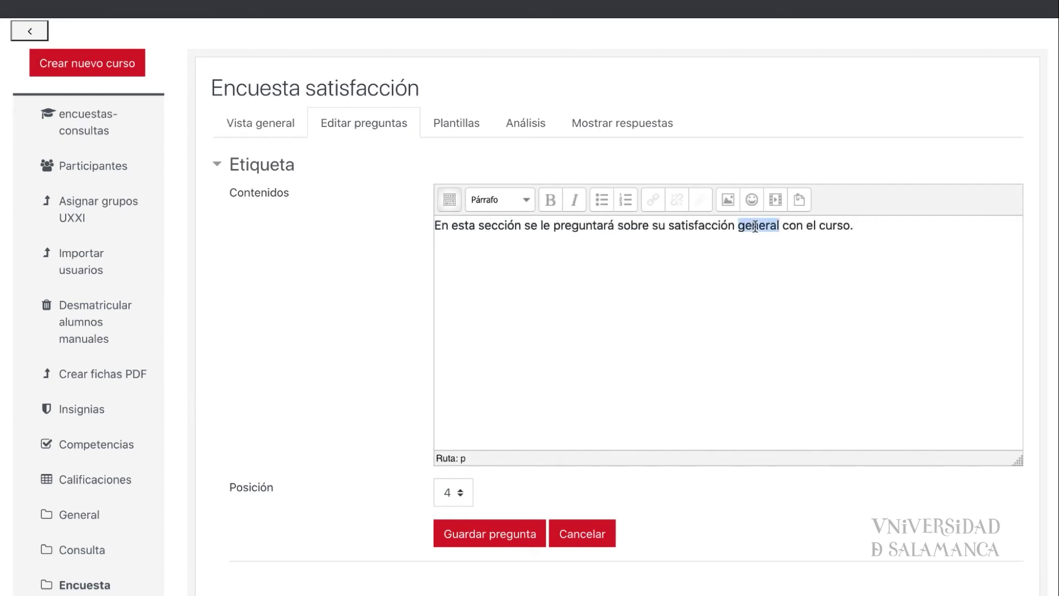
click(550, 203)
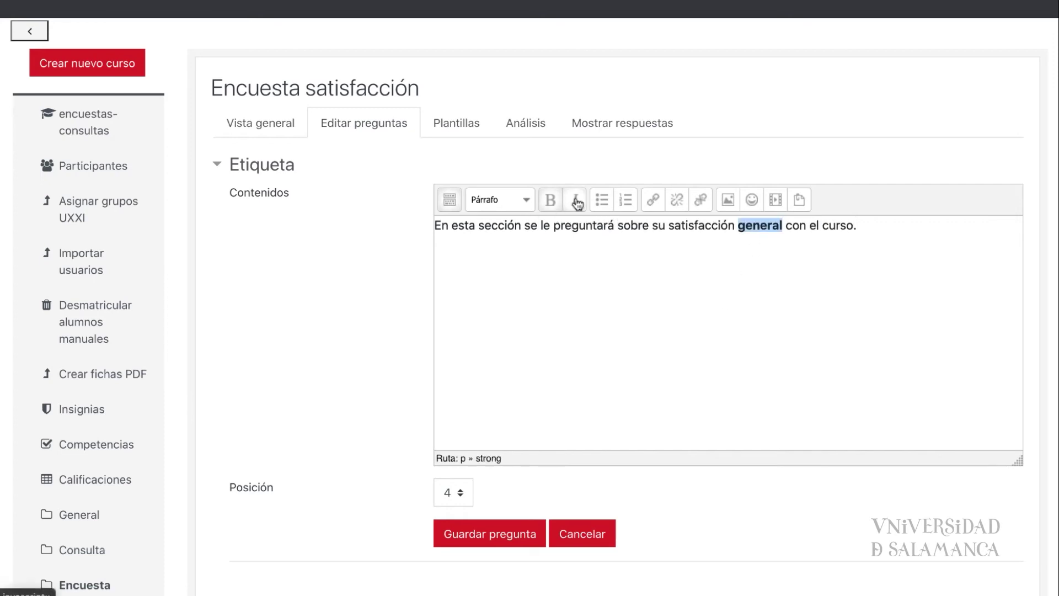
click(575, 204)
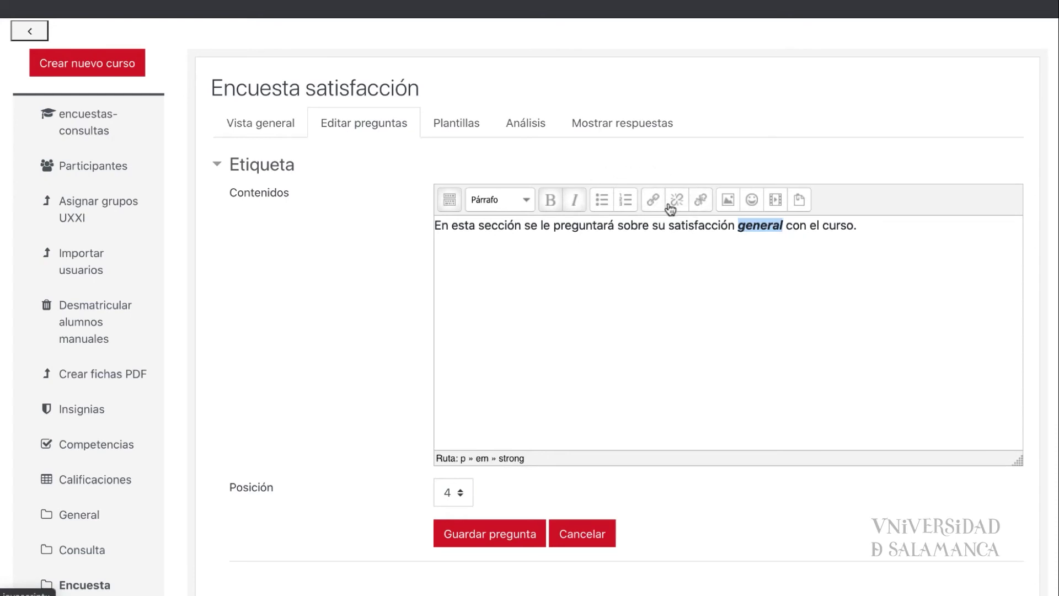
click(825, 275)
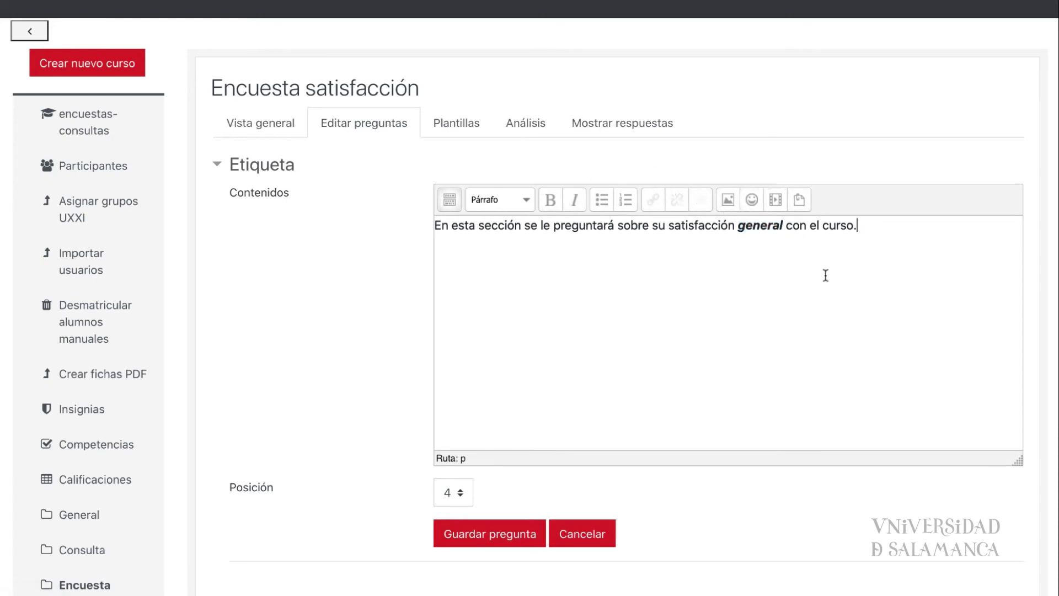
scroll(728, 355, down, 3)
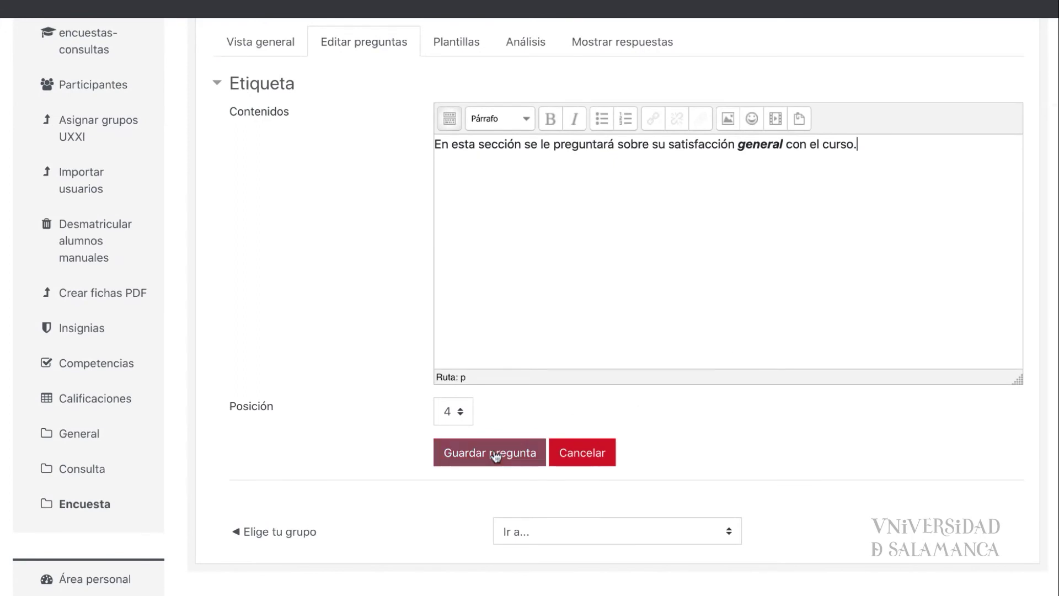
click(495, 453)
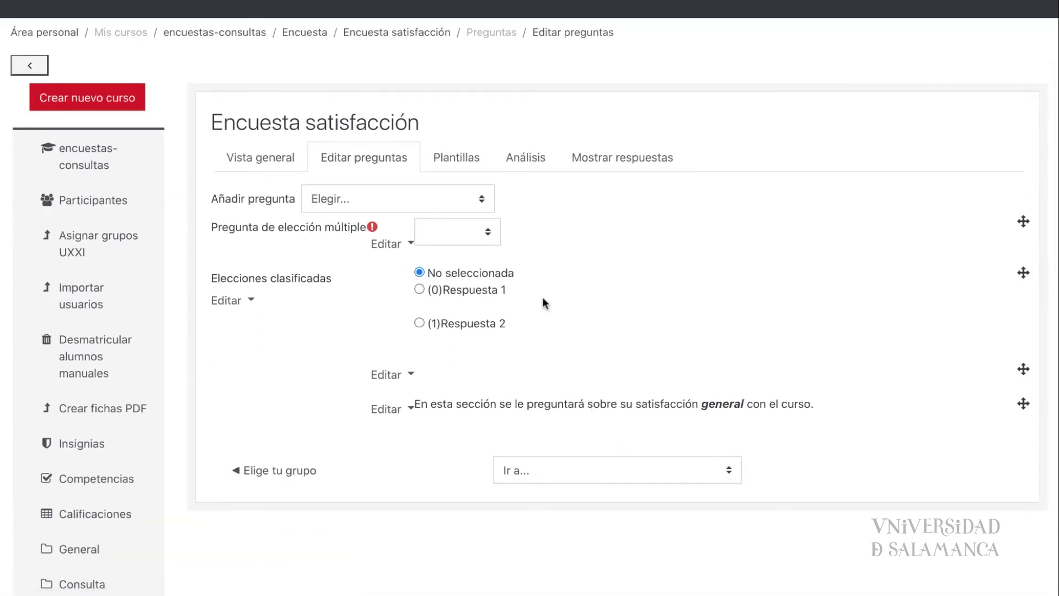
Step: Add an Información question with Información Tipo set to Curso, save it, and move it above the multiple-choice question
click(388, 201)
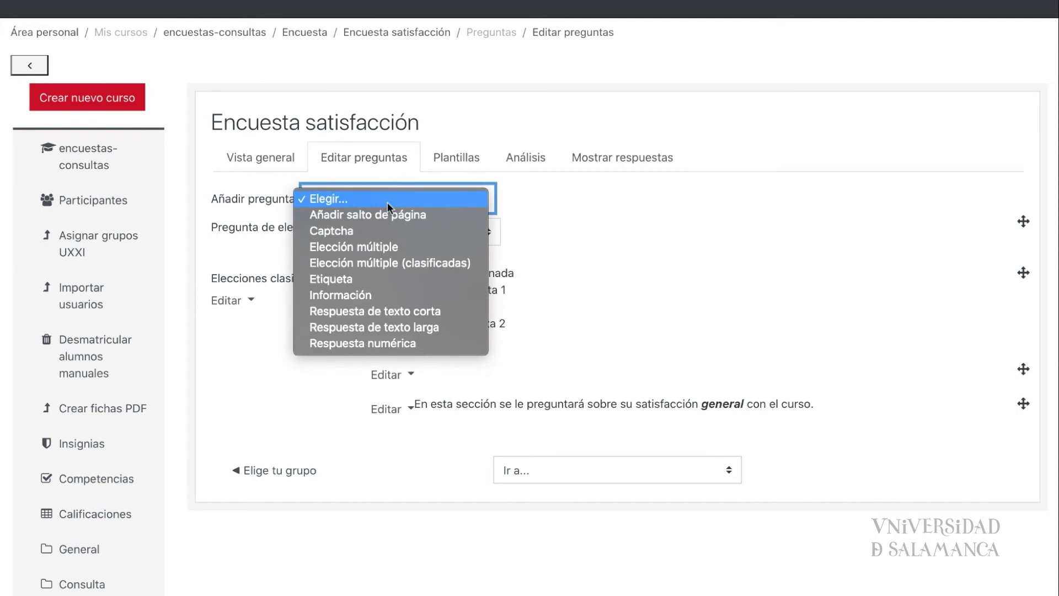
click(368, 296)
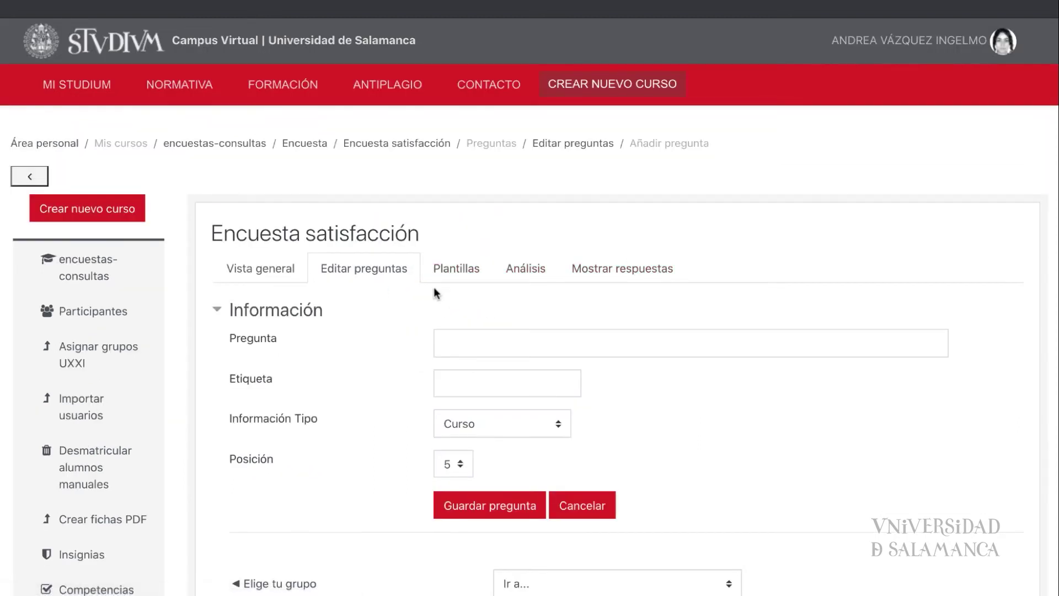
scroll(434, 286, down, 3)
click(501, 330)
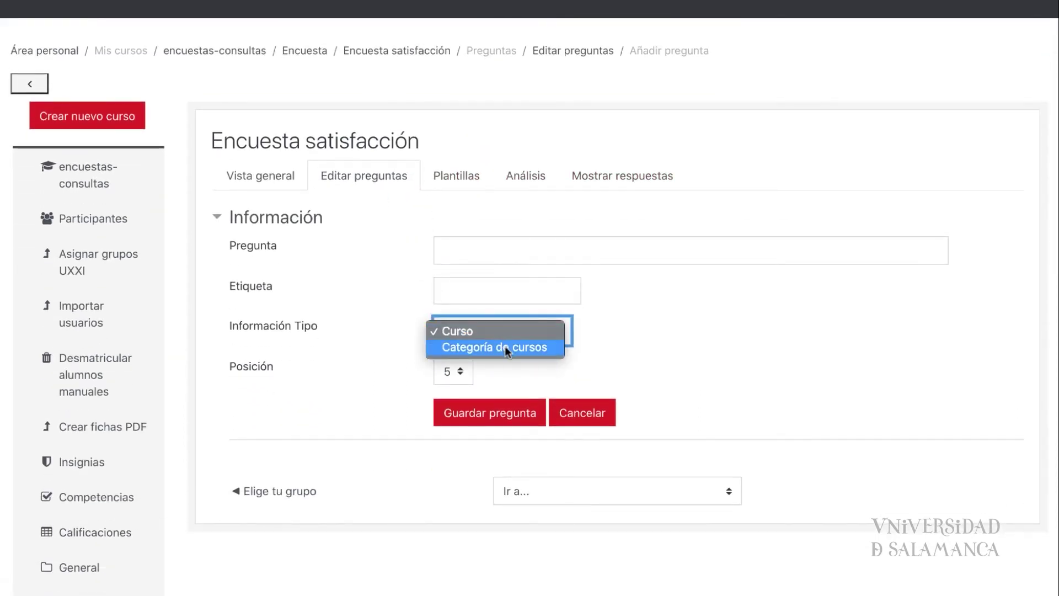
click(504, 346)
click(510, 331)
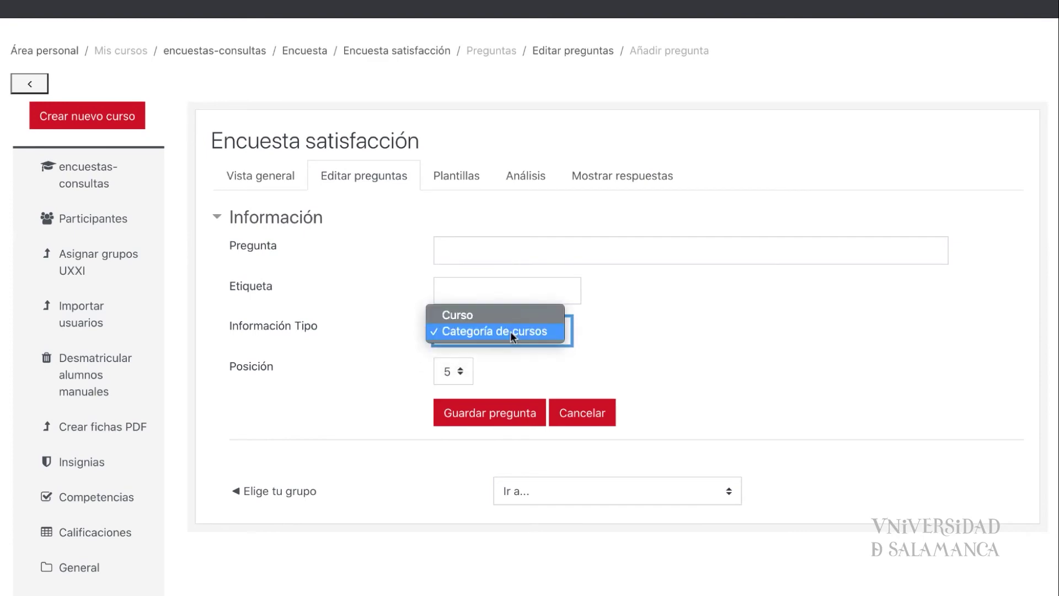
click(476, 315)
click(517, 414)
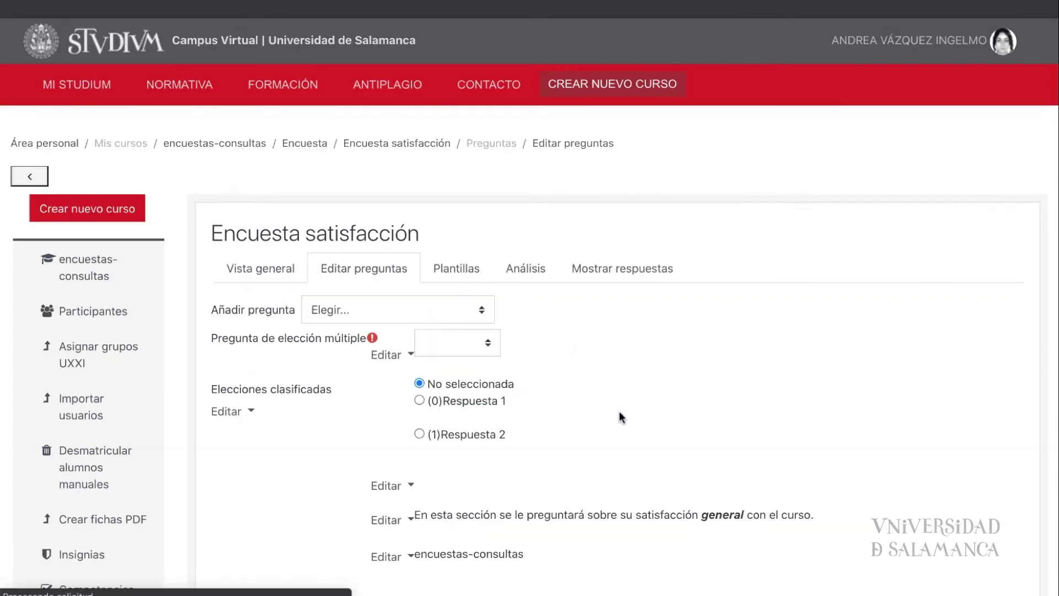
scroll(619, 416, down, 2)
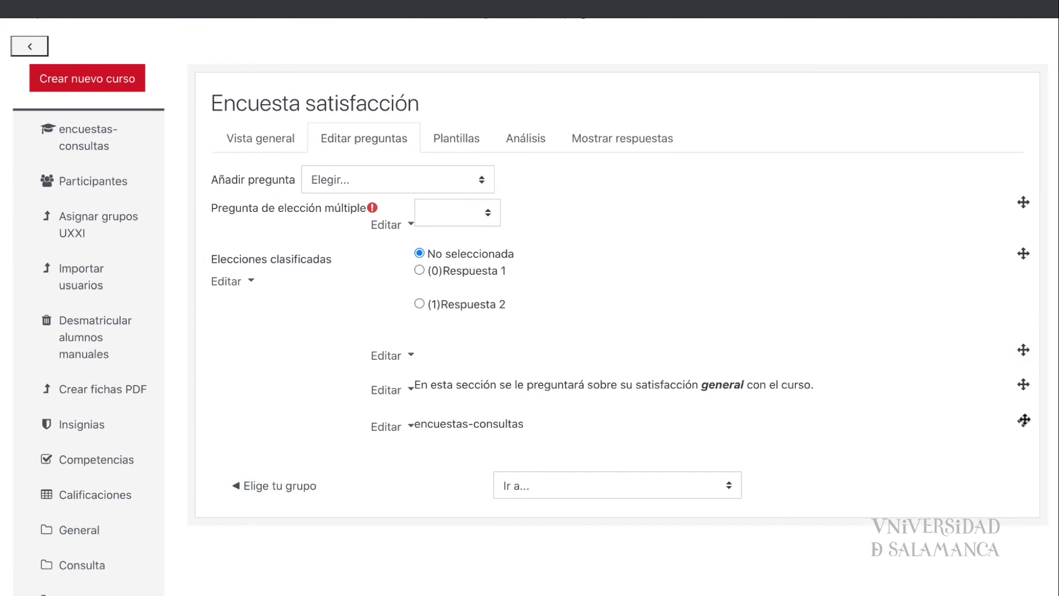
drag(1024, 417, 1007, 183)
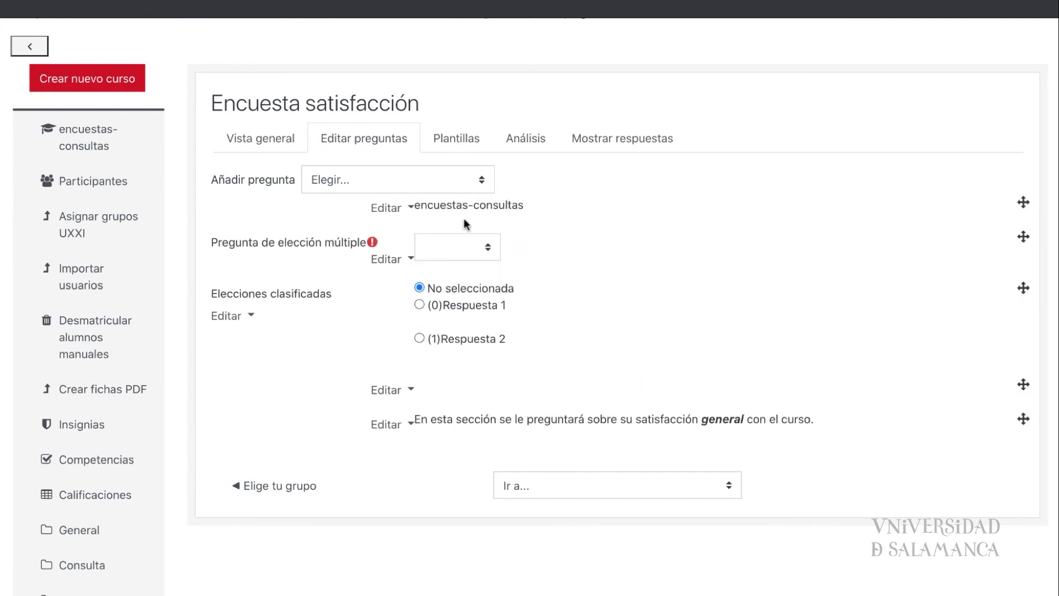
Step: Add a Respuesta de texto corta question with the text "¿Cuál es su profesión?"
click(355, 178)
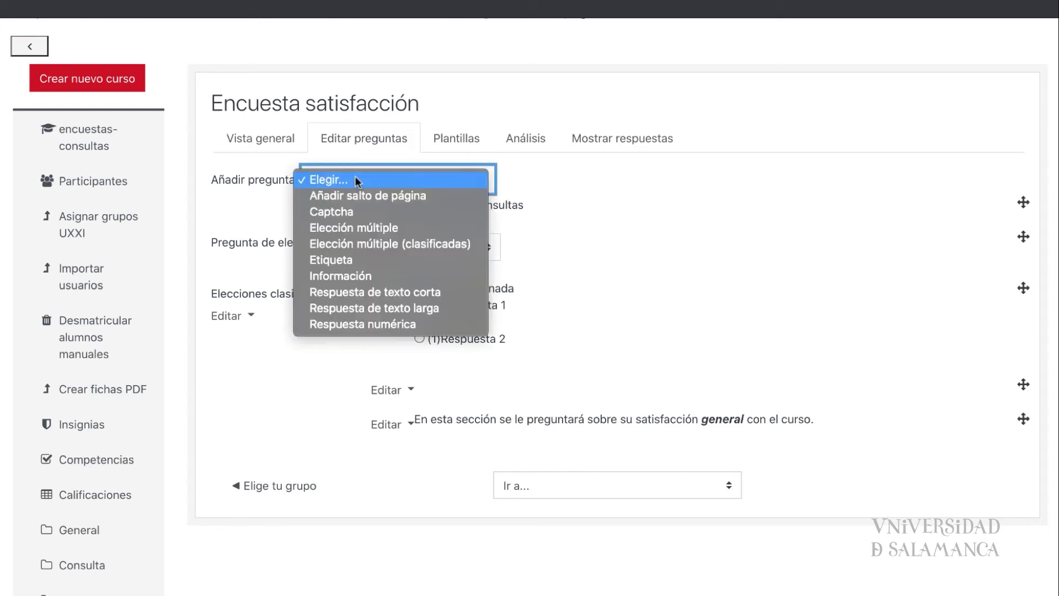
click(437, 296)
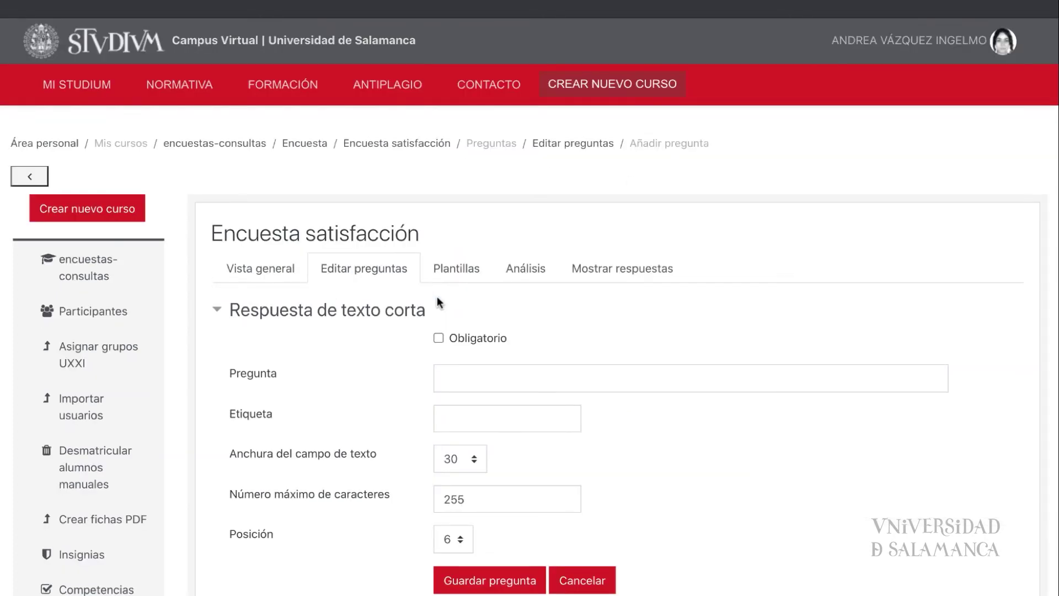
scroll(541, 336, down, 3)
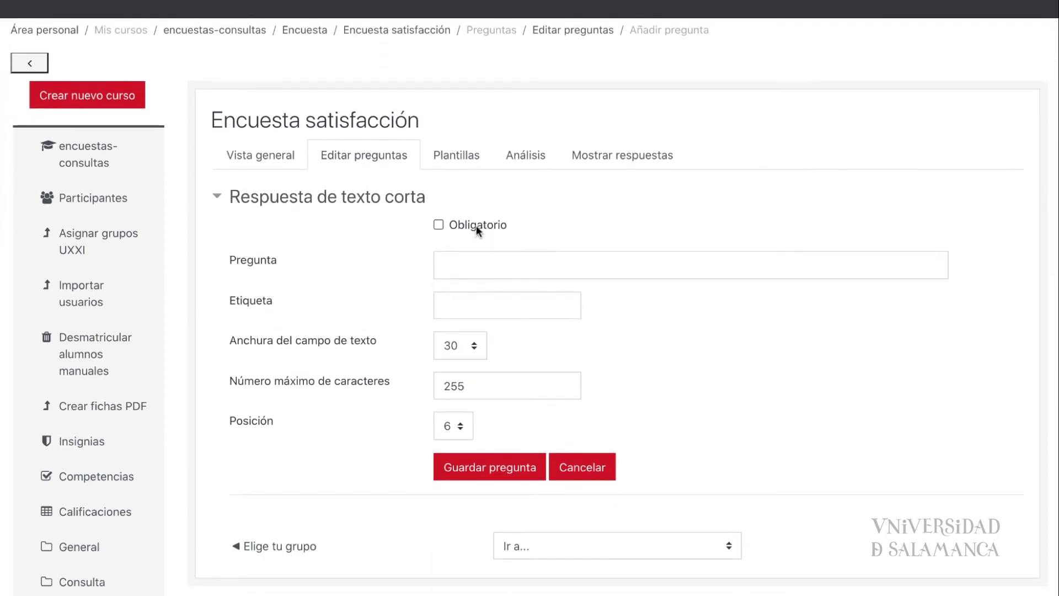
click(486, 262)
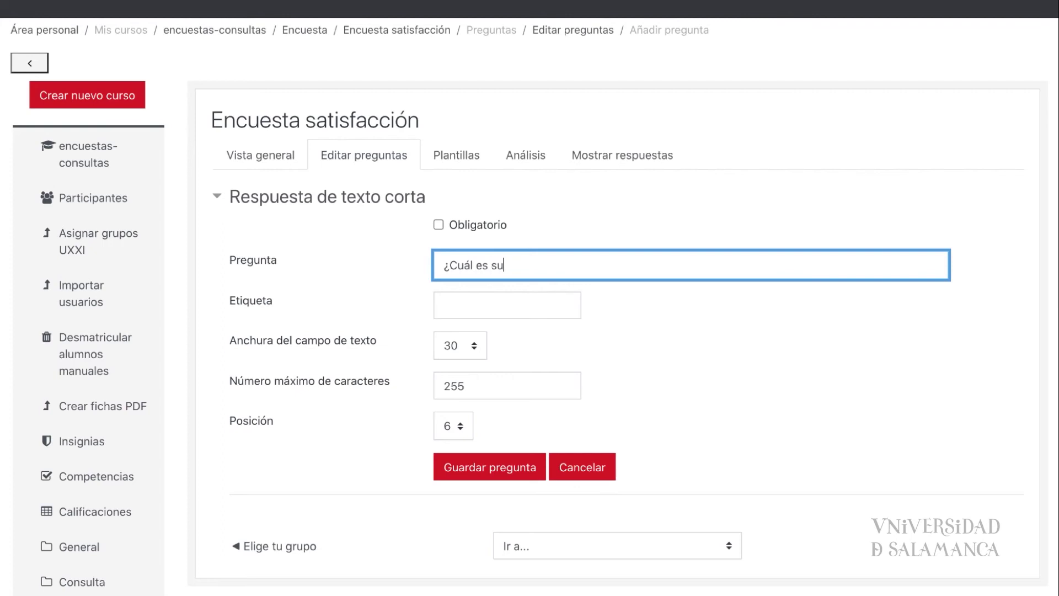
text(¿Cuál es su profesión?)
Step: Set the short-text question's field width to 42 and its maximum characters to 555, save it, and try its answer field
scroll(619, 314, down, 3)
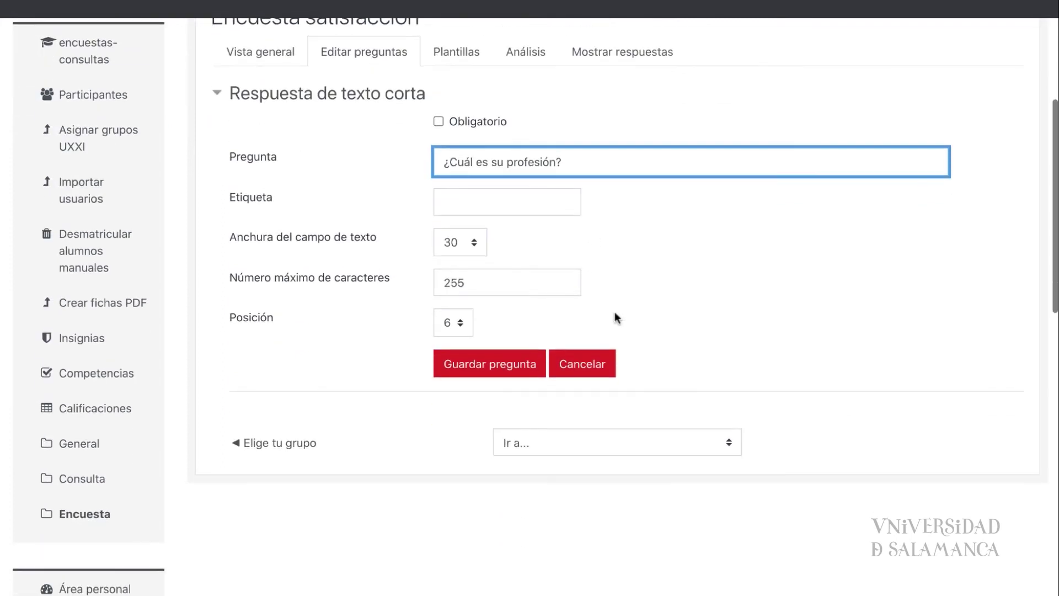
click(466, 245)
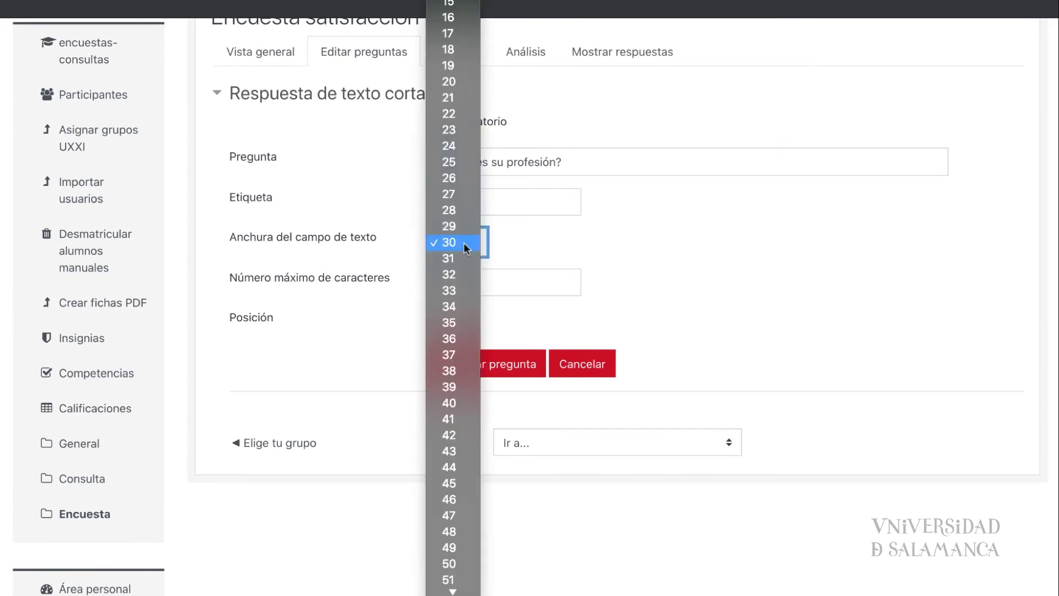
click(458, 446)
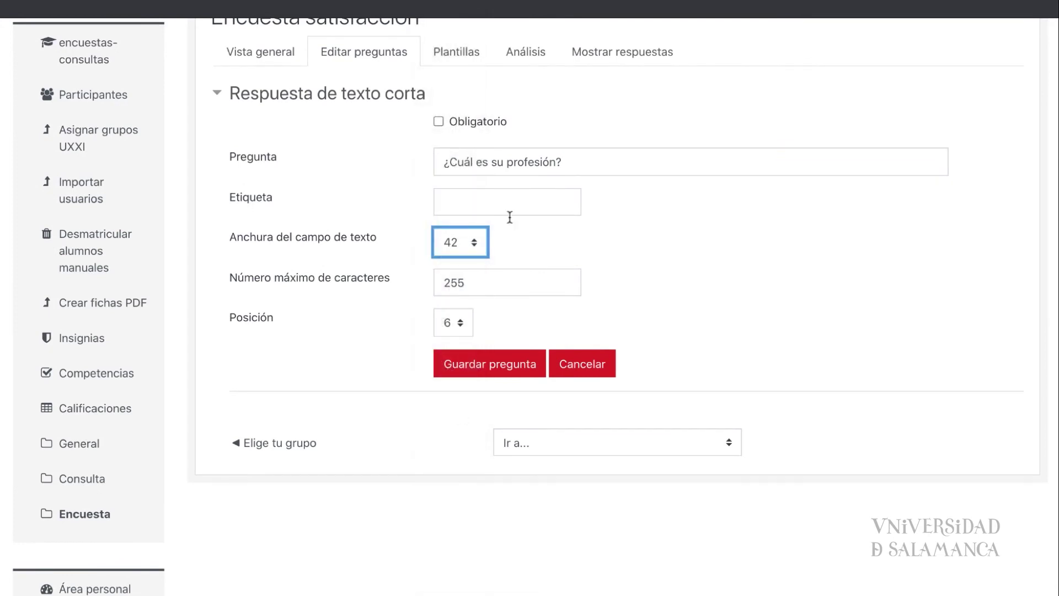
click(450, 284)
key(BackSpace)
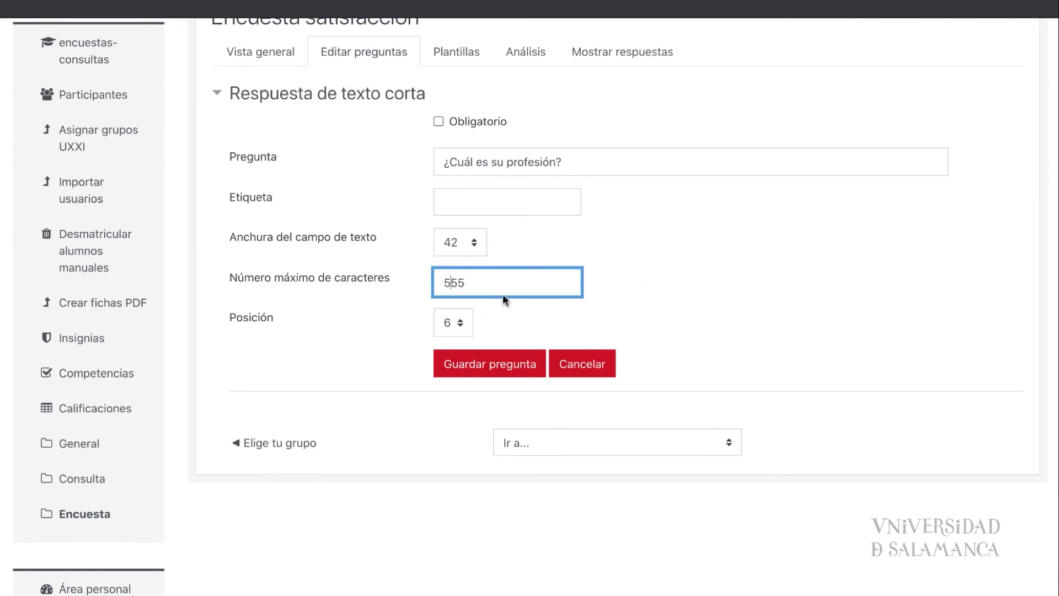
click(499, 365)
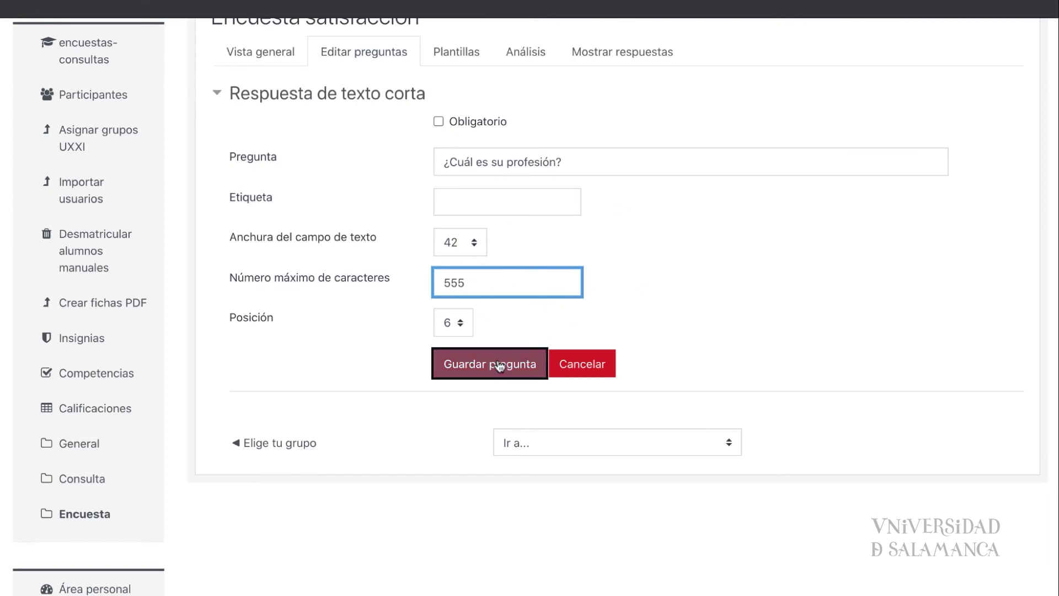
scroll(527, 386, down, 5)
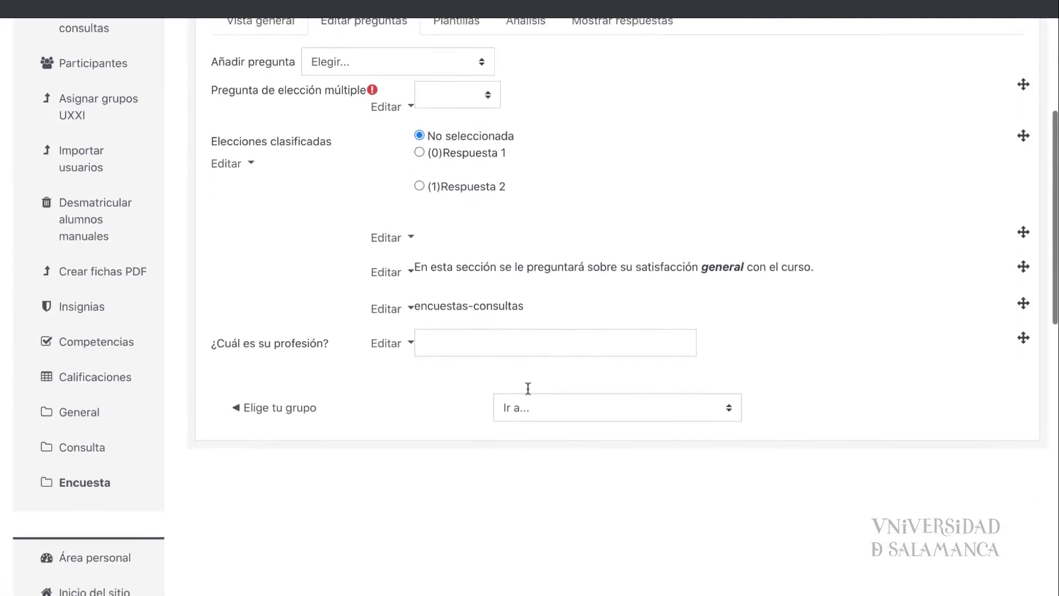
click(457, 342)
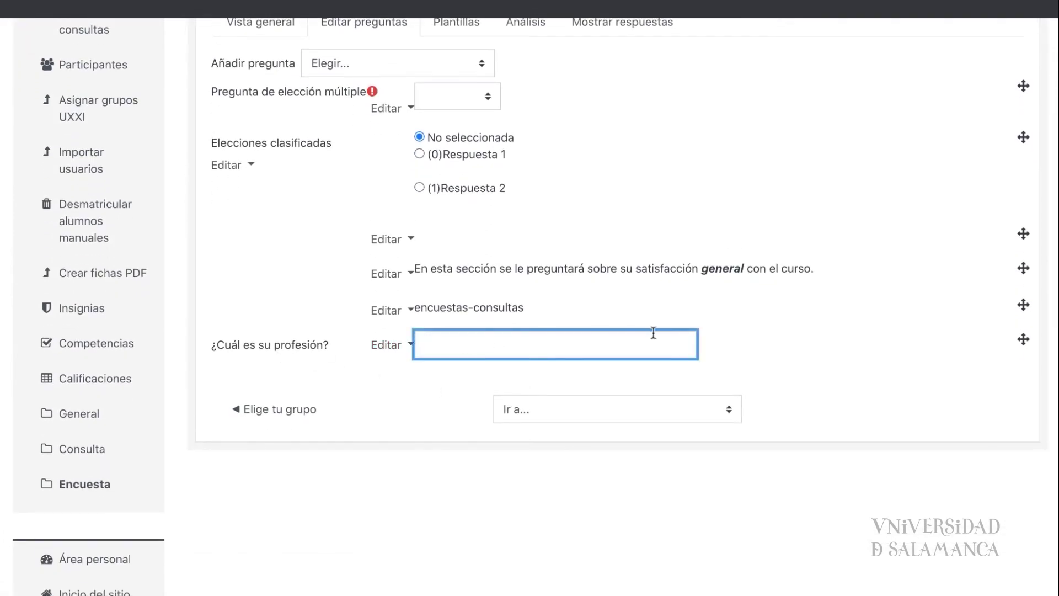
Step: Add a Respuesta de texto larga question with the text "Sugerencias"
click(461, 58)
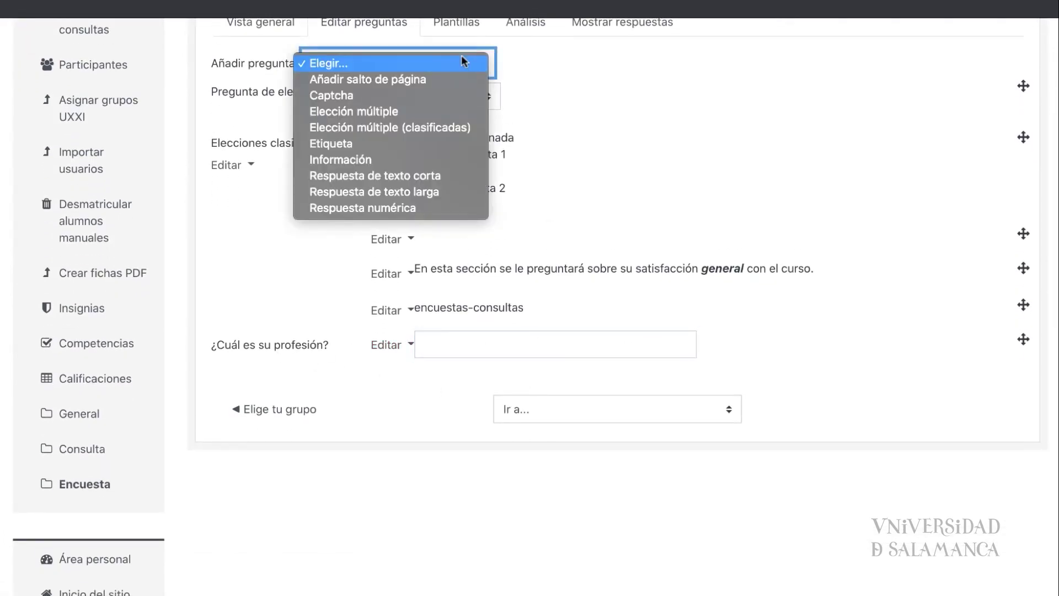
click(435, 193)
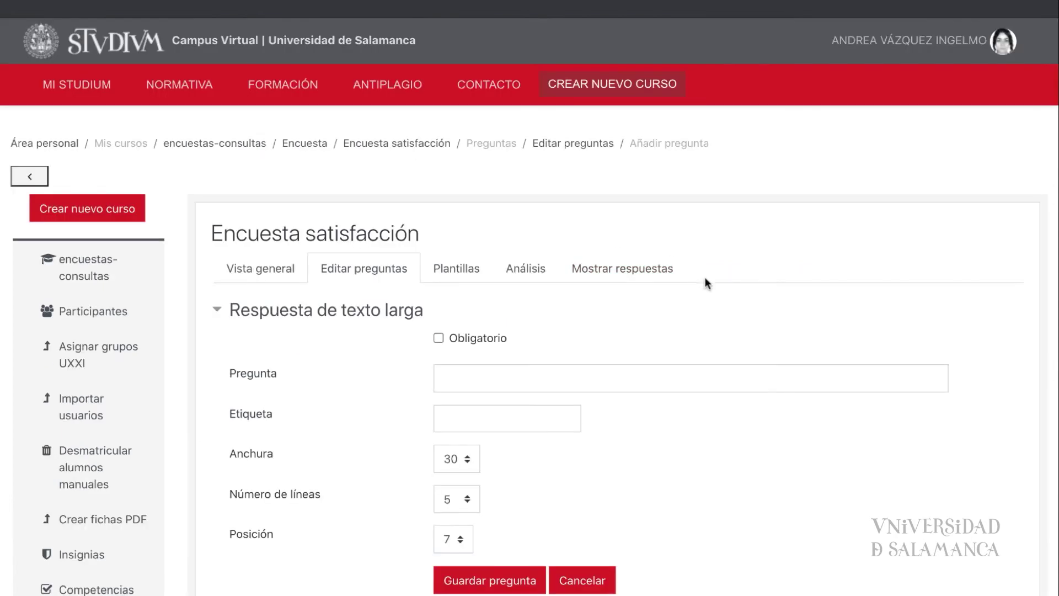
scroll(718, 307, down, 3)
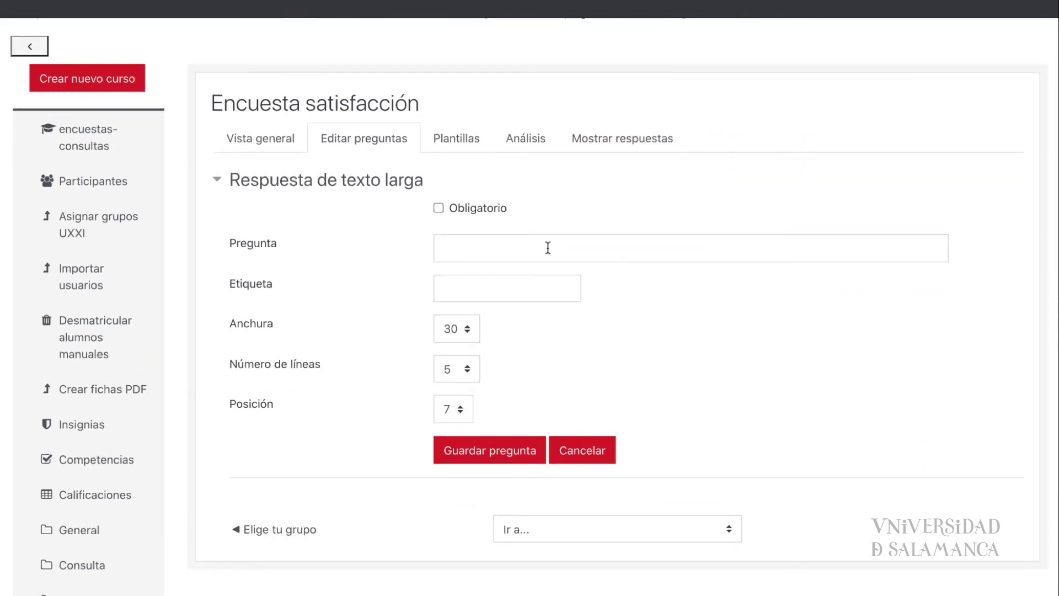
click(548, 251)
text(Sugere)
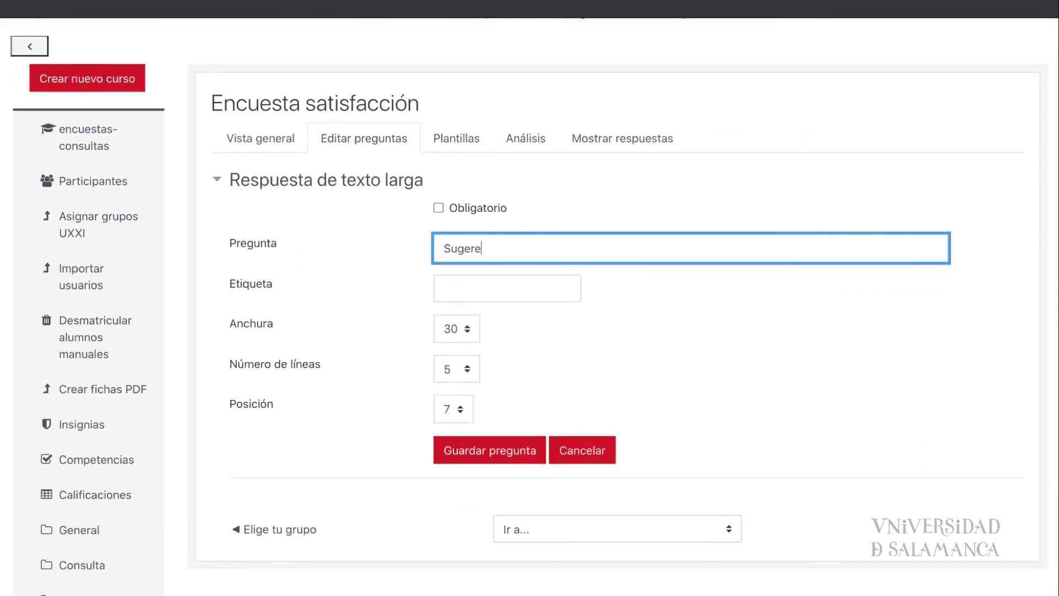
text(ncias)
Step: Set the Sugerencias question's Anchura to 21 and Número de líneas to 13, save it, and try its answer box
click(468, 331)
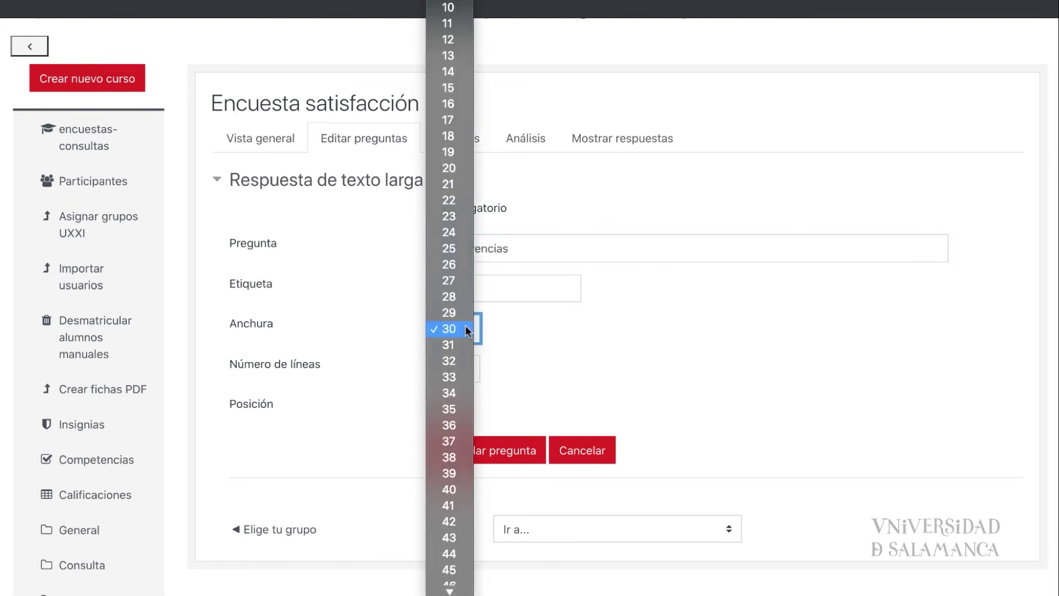
click(455, 184)
click(457, 370)
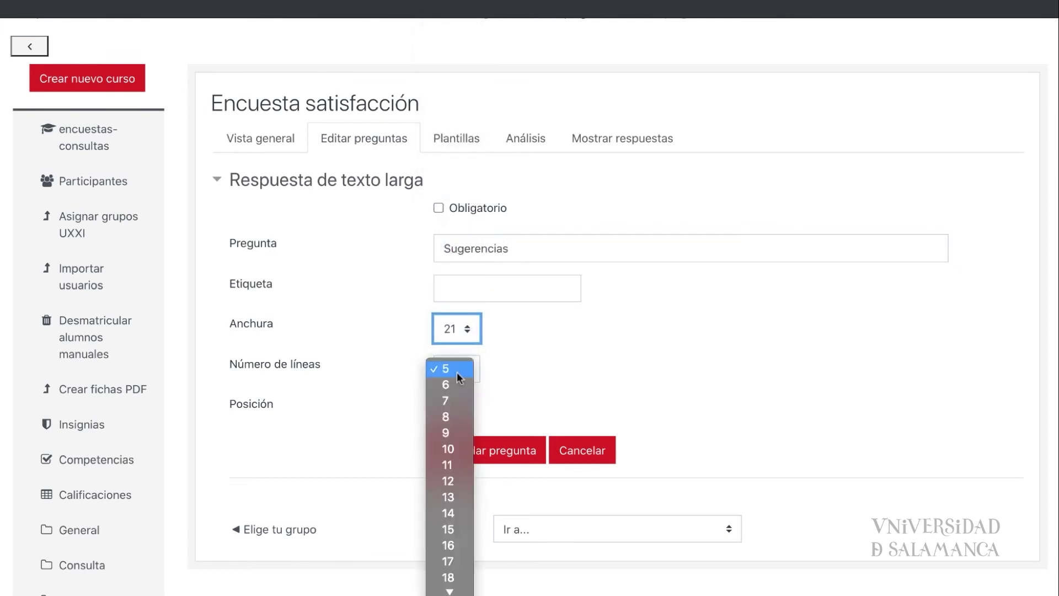
click(458, 496)
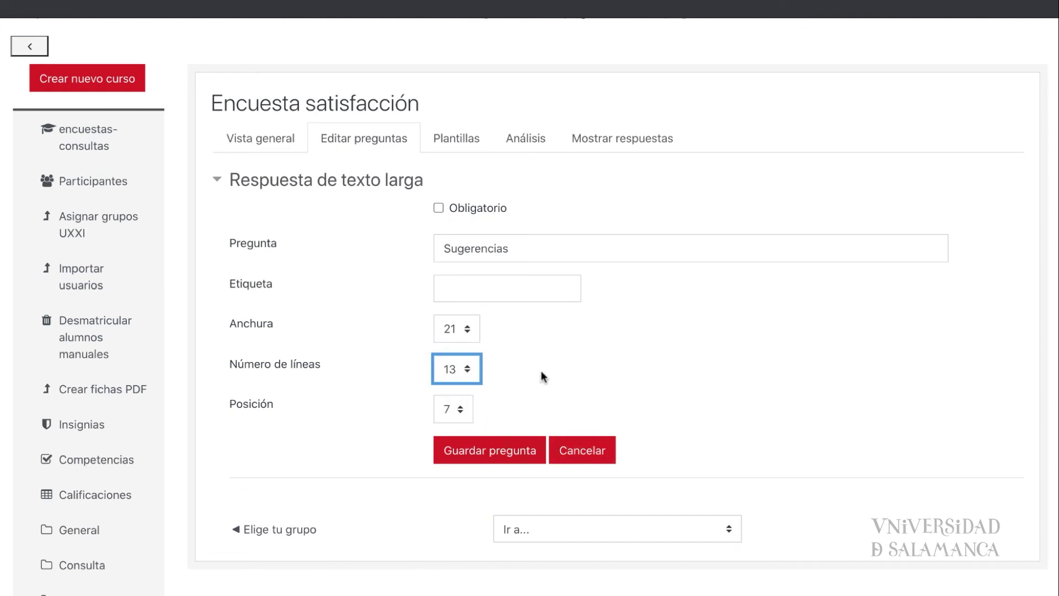
click(496, 452)
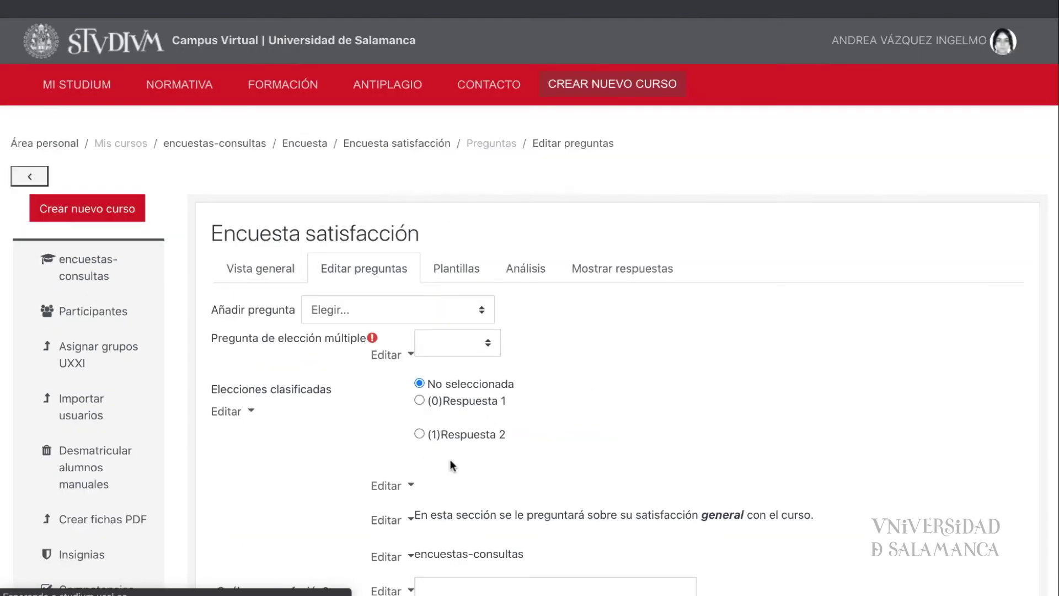
scroll(436, 459, down, 5)
scroll(436, 456, down, 3)
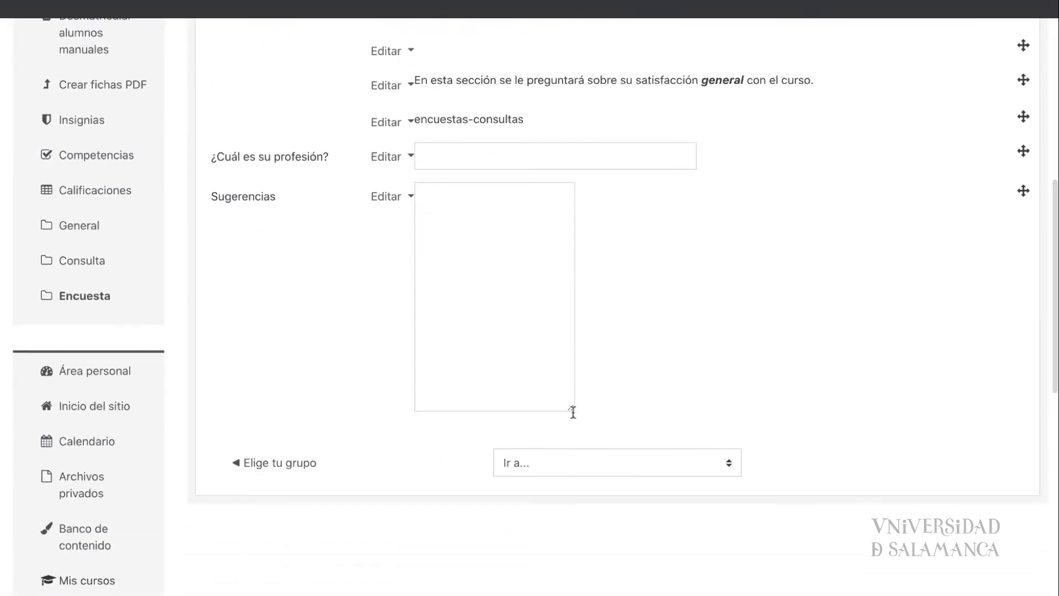
click(549, 253)
Step: Add a Respuesta numérica question with the text "Especifique su satisfacción general con el curso"
scroll(591, 368, up, 4)
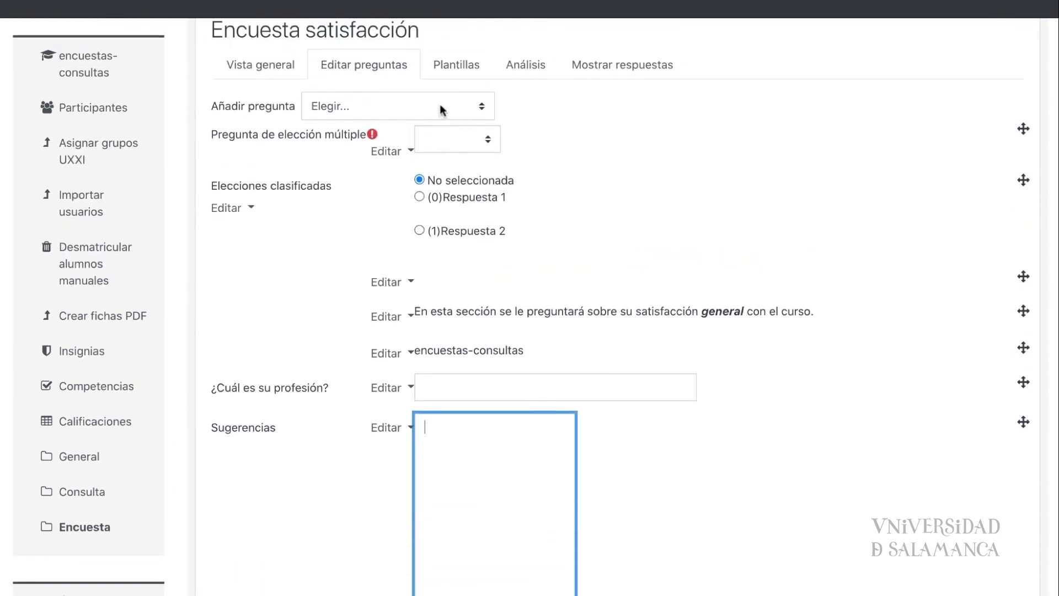
click(441, 110)
click(393, 257)
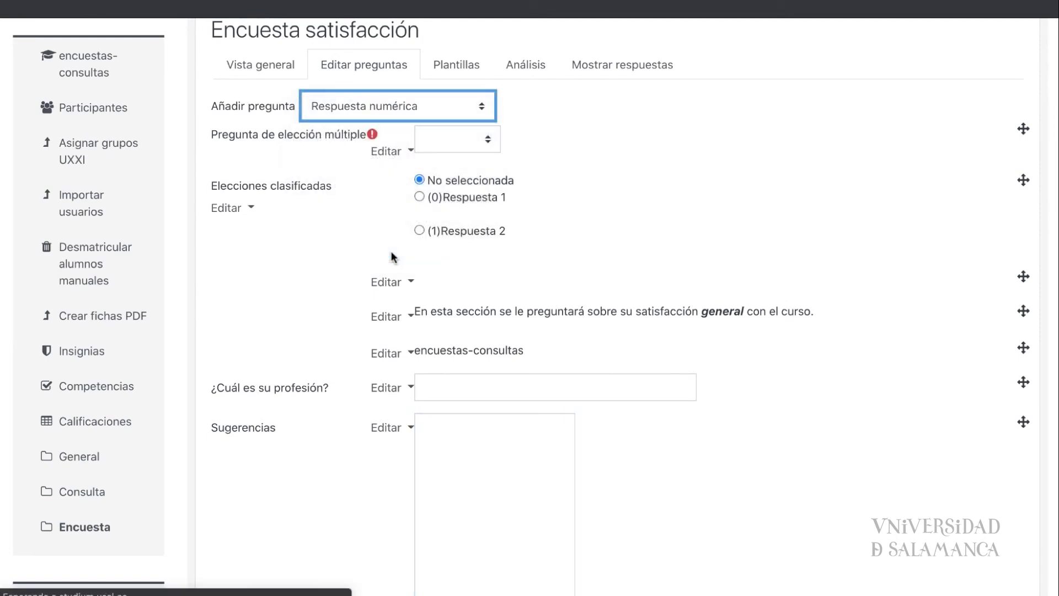
scroll(576, 282, down, 2)
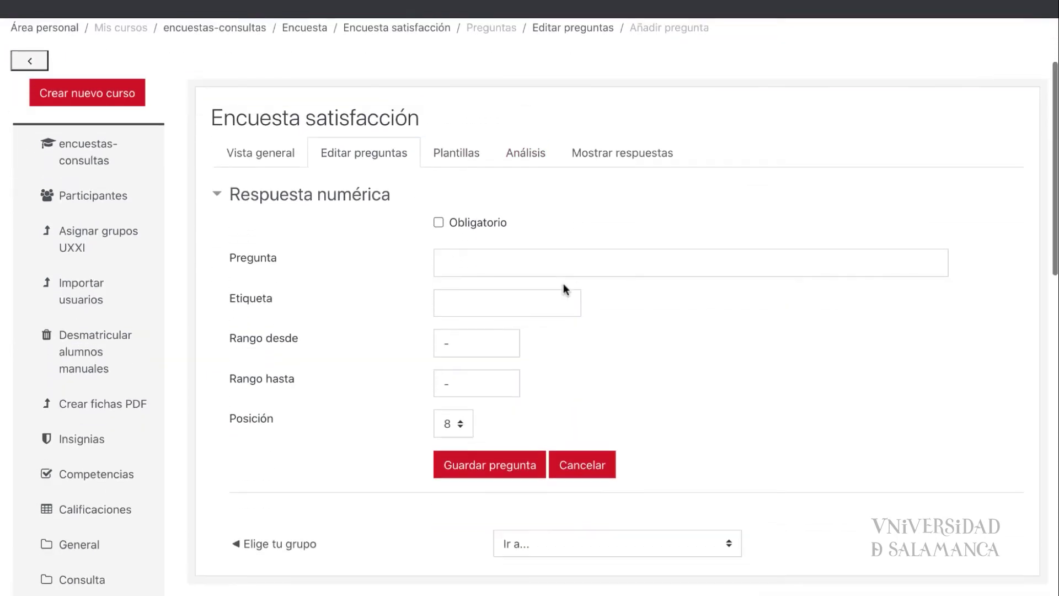
click(550, 260)
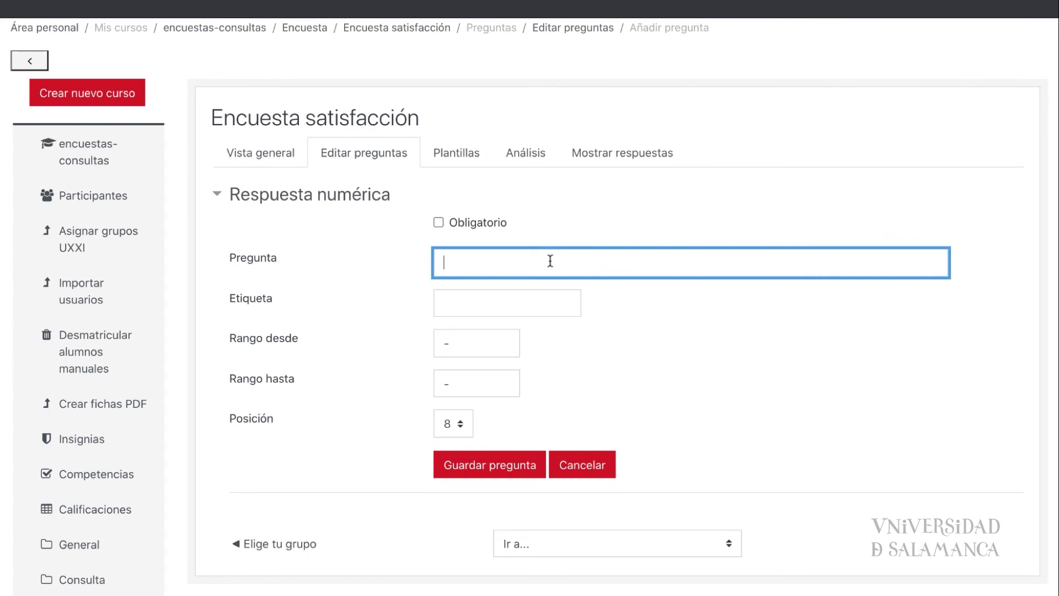
text(Especifique su satisfacción general con el curso)
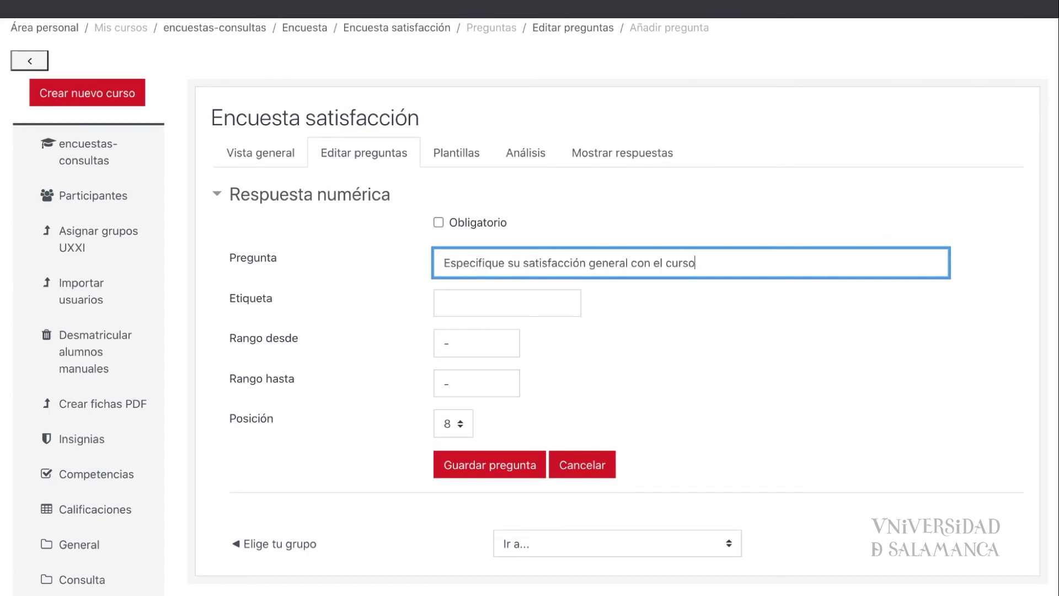
Step: Set the numeric question's range from 0 to 10 and save the question
click(473, 353)
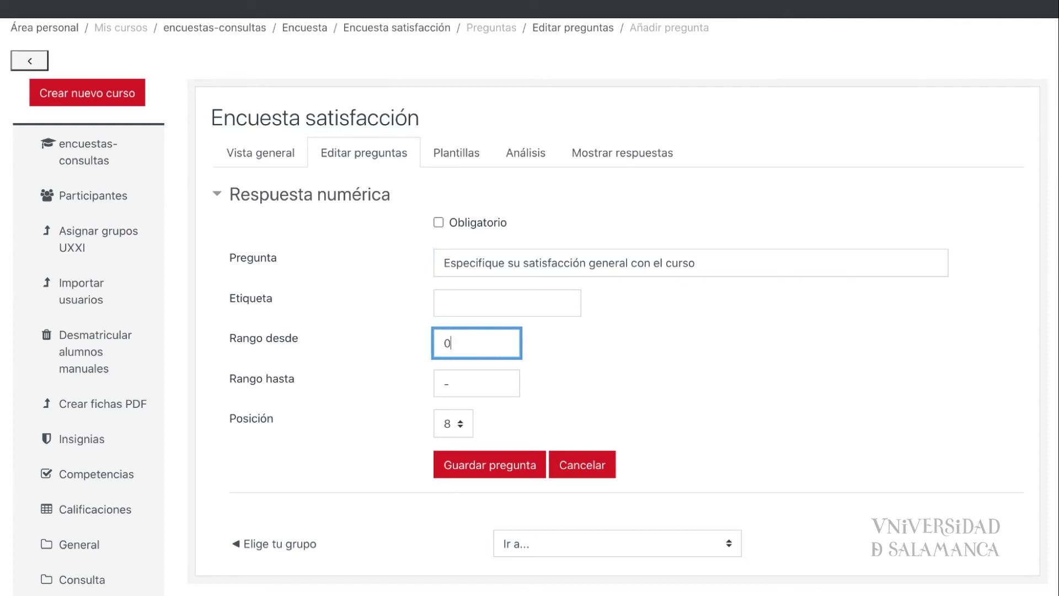
text(0)
click(489, 393)
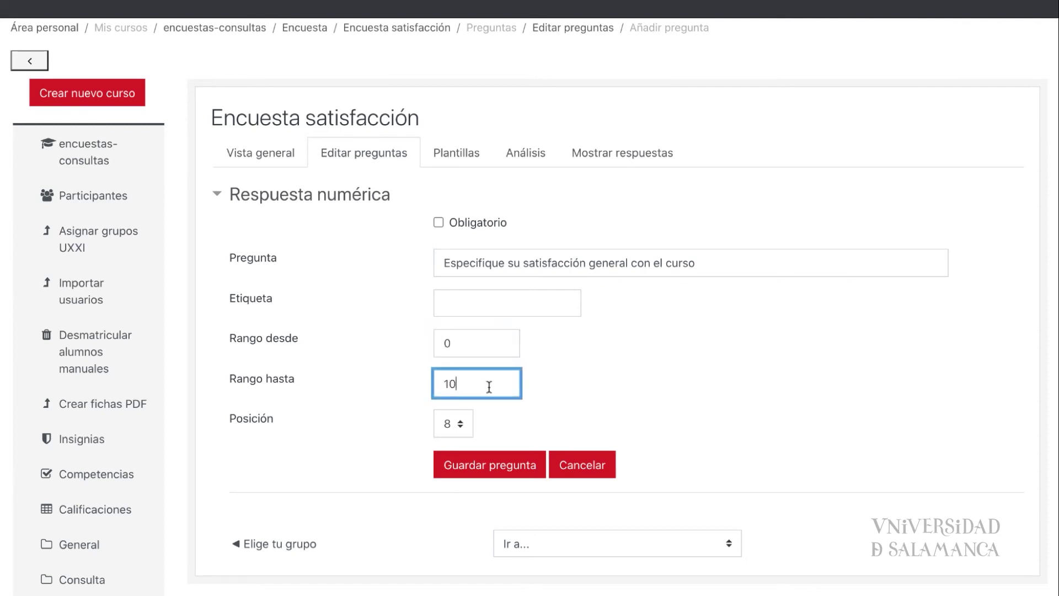
text(10)
click(515, 465)
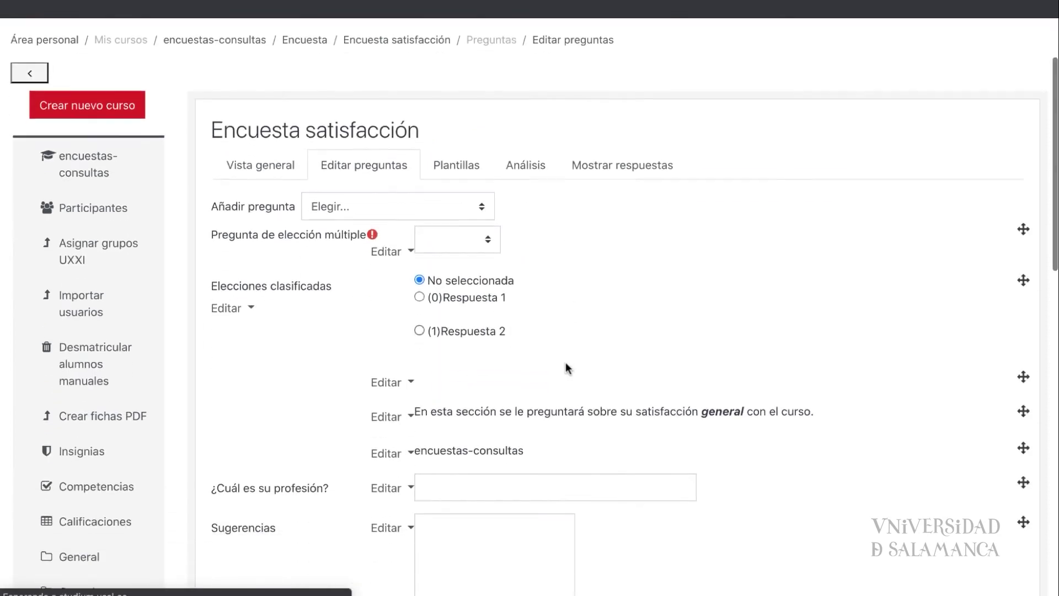
Step: Try the out-of-range value 11 in the answer box of the general satisfaction question
scroll(564, 362, down, 8)
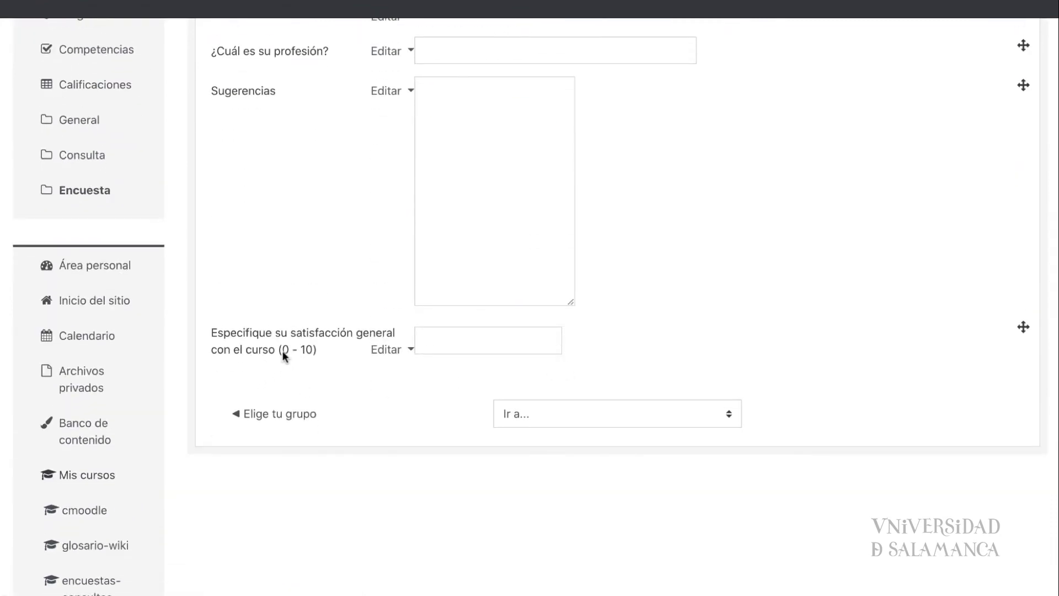
click(453, 344)
text(11)
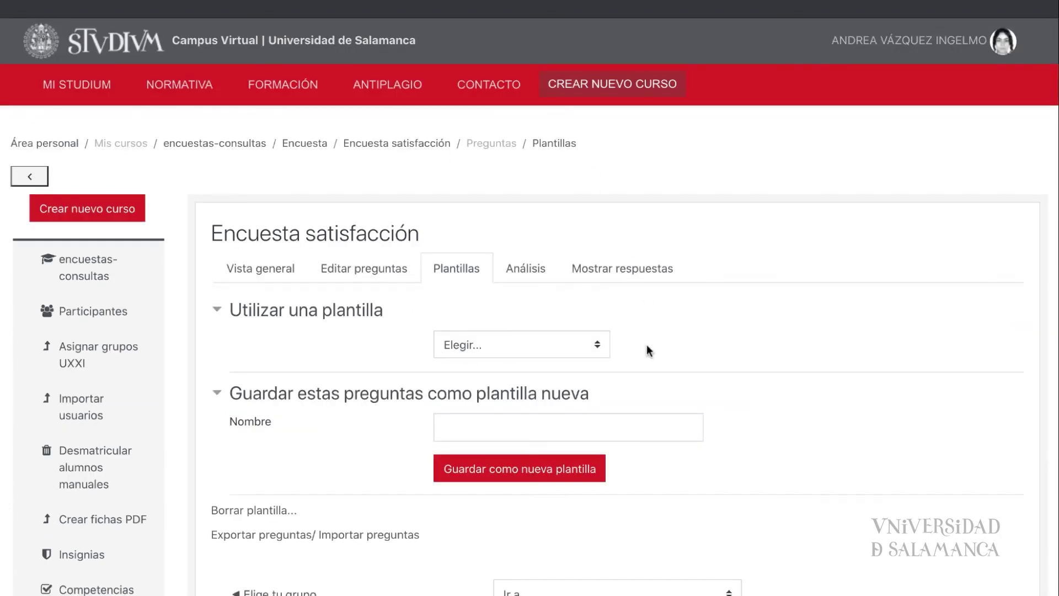
Step: Save the survey questions as a new template named "cuestionario-de-satisfaccion" and check the list of templates available for use
scroll(645, 349, down, 3)
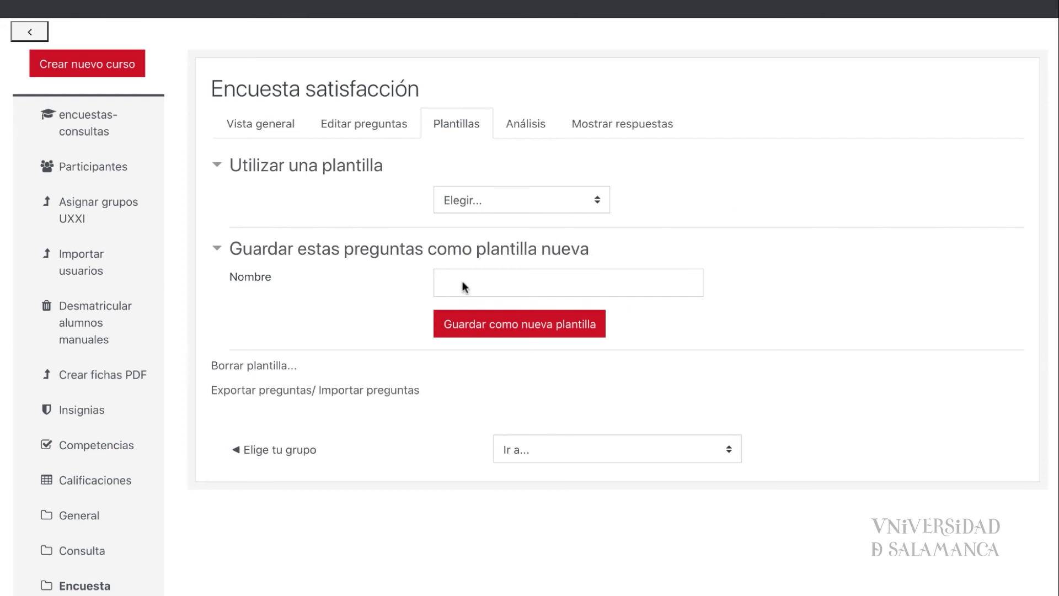
click(498, 282)
text(cuestionario-de-s)
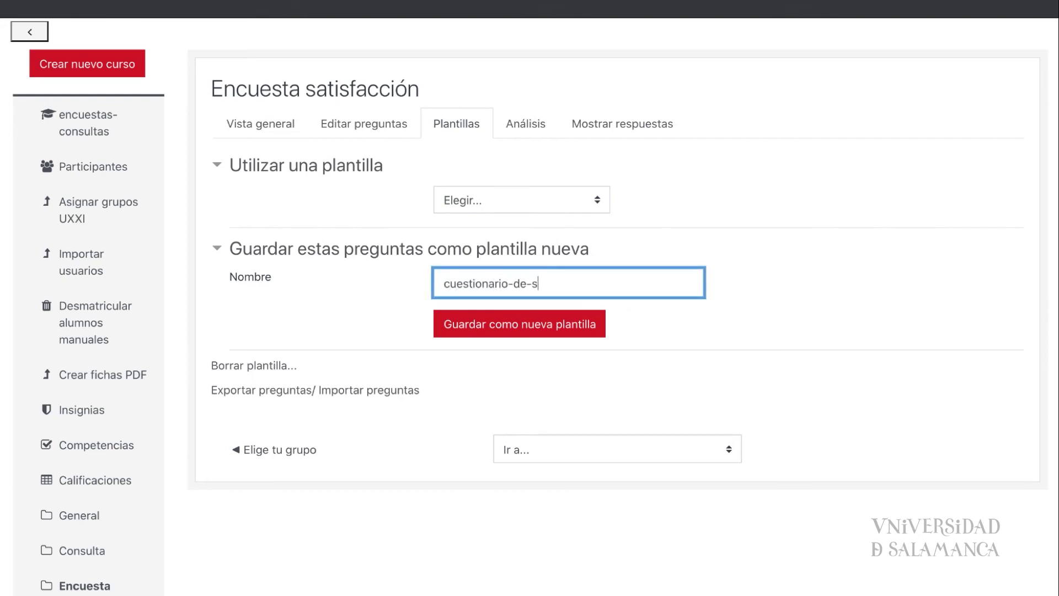
text(atisfaccion)
click(517, 331)
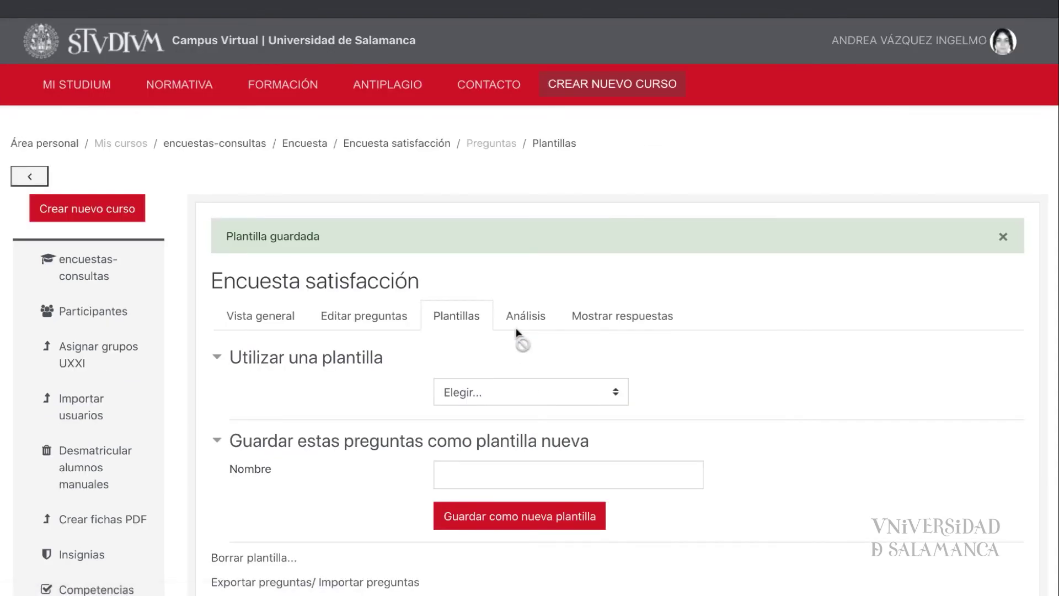
scroll(517, 334, down, 3)
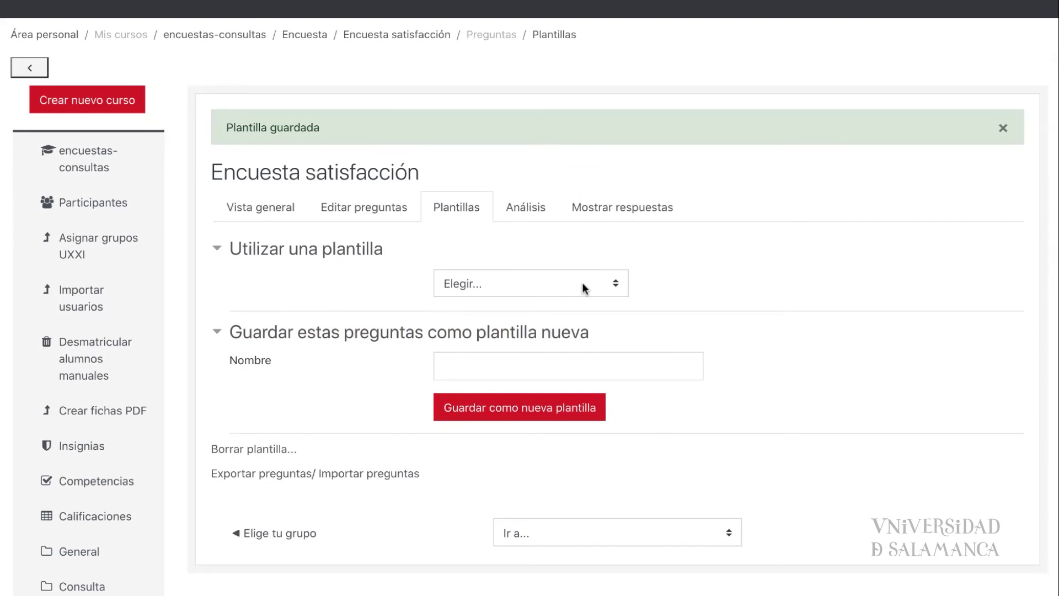
click(544, 283)
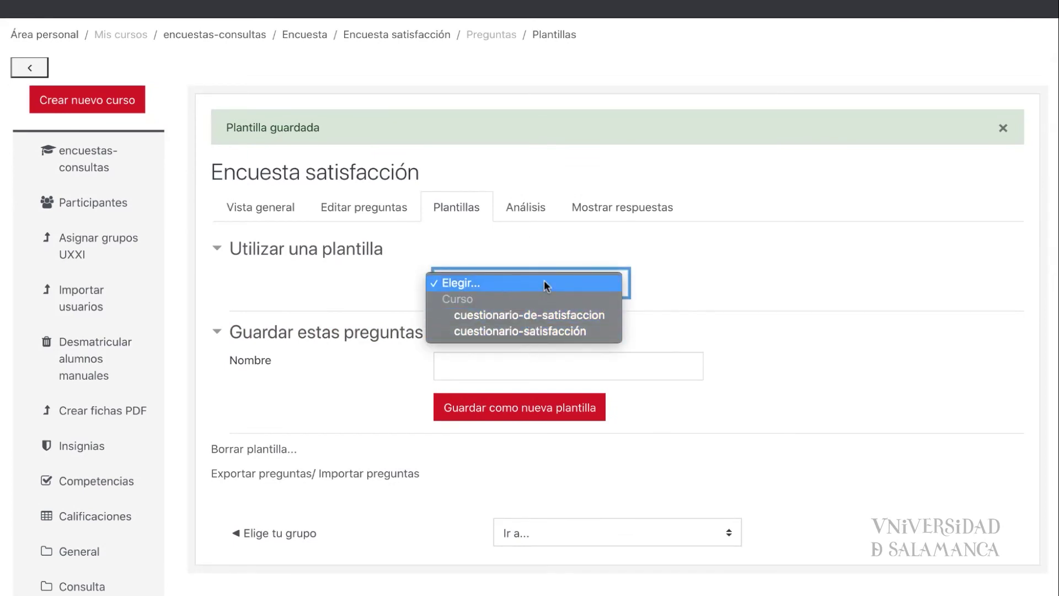
Step: Delete the course templates "cuestionario-de-satisfaccion" and "cuestionario-satisfacción", and return to the template overview
click(276, 450)
click(274, 451)
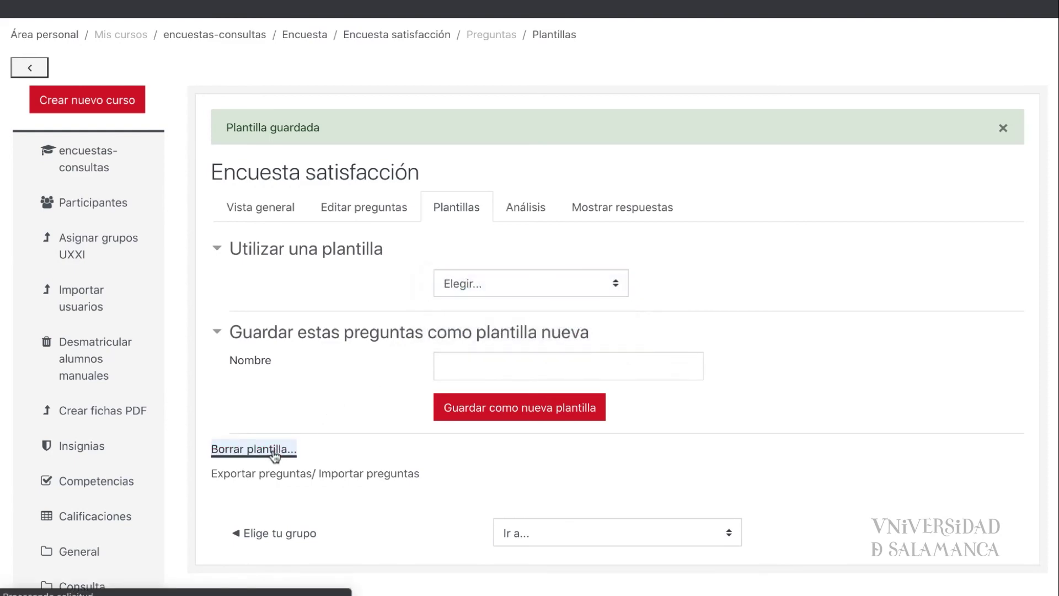
click(959, 422)
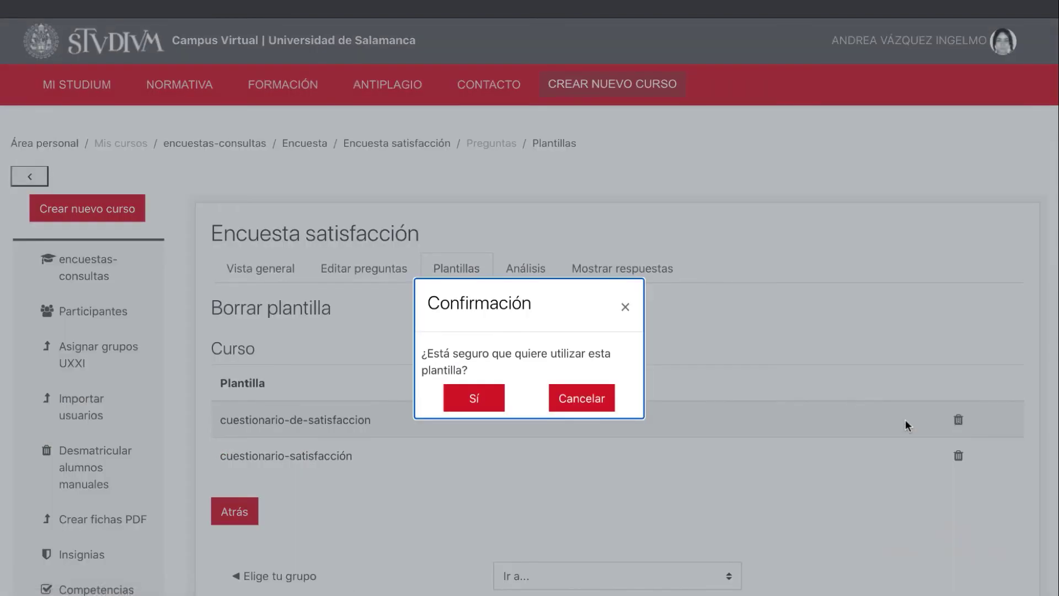
click(466, 397)
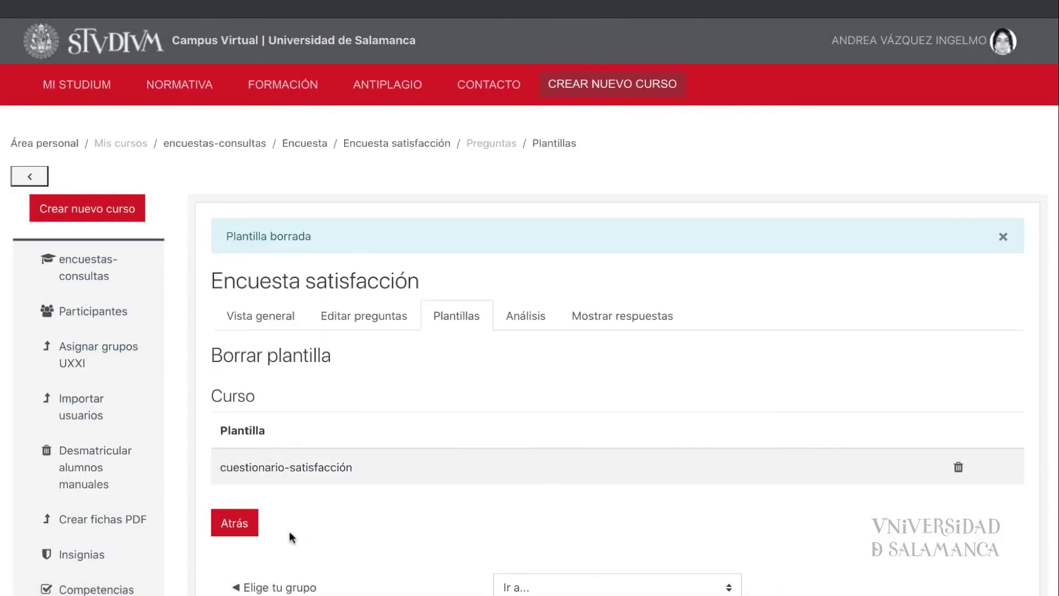
click(958, 467)
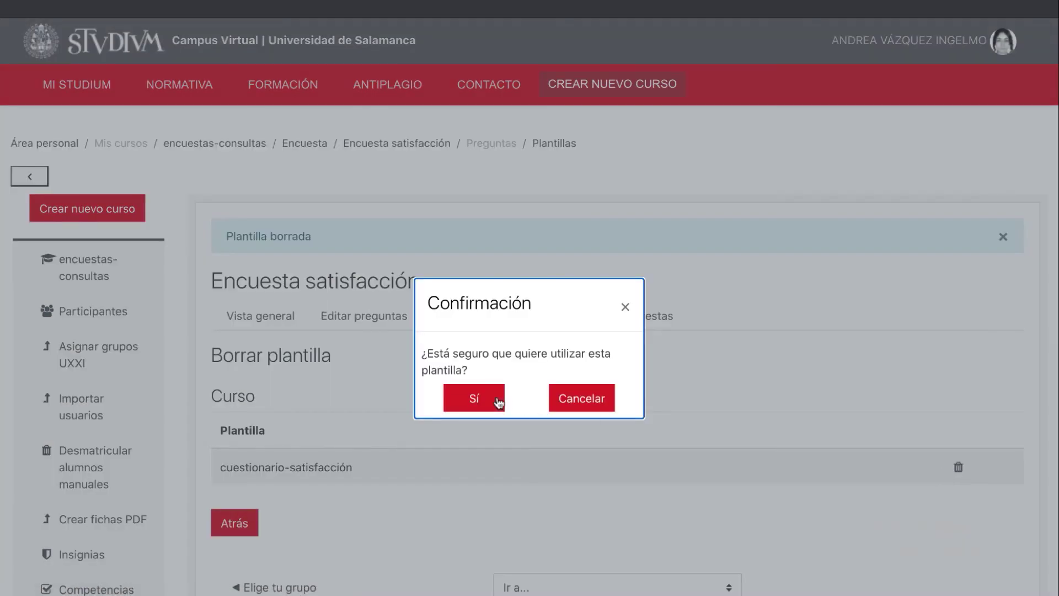
click(497, 401)
click(253, 483)
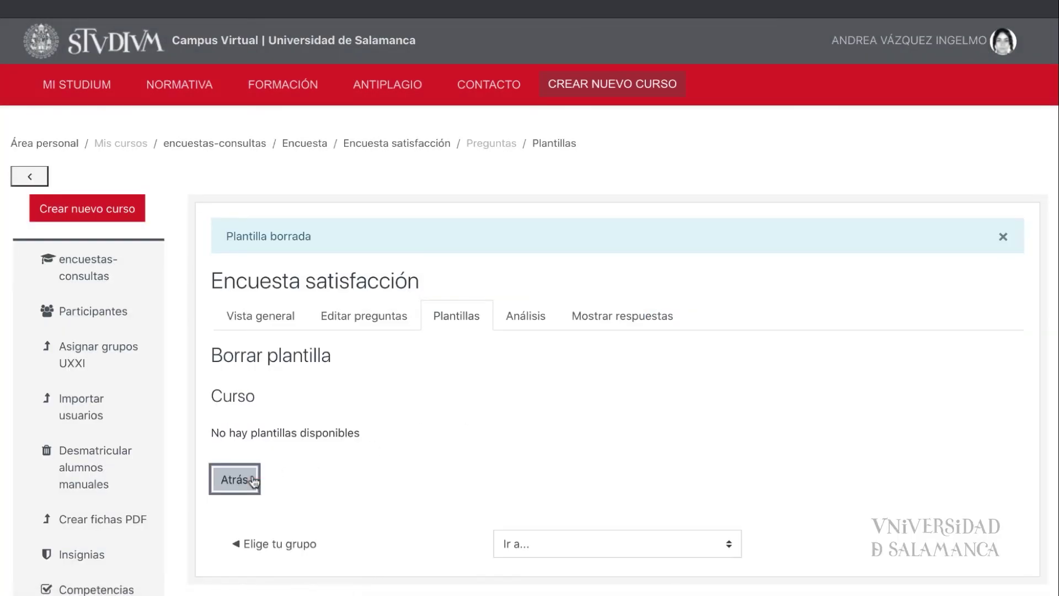
Step: Examine the question import options Agregar ítems nuevos and Borrar ítems antiguos, and cancel the import
scroll(464, 427, down, 2)
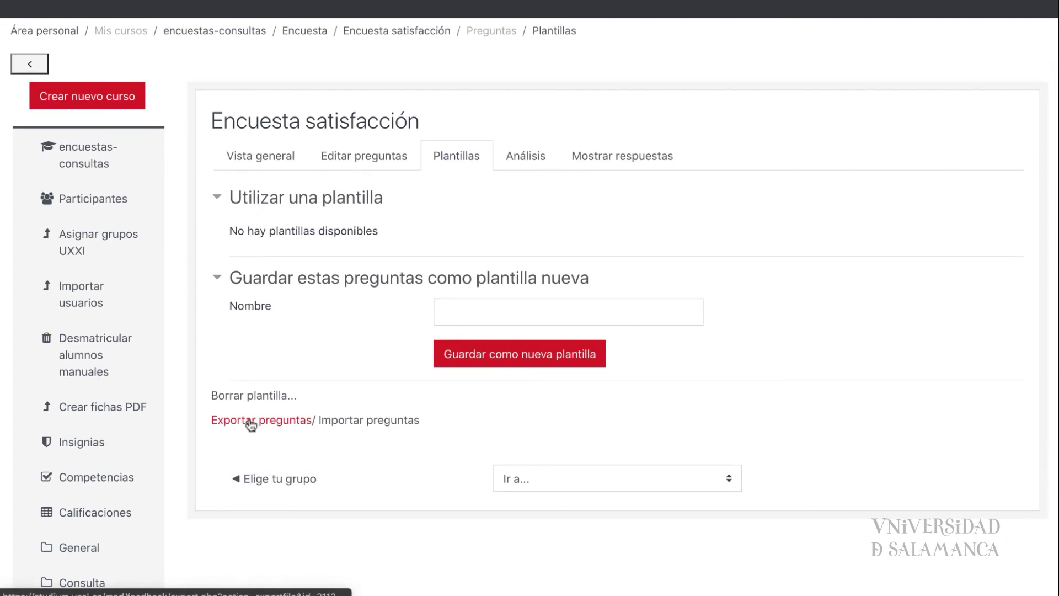
click(379, 421)
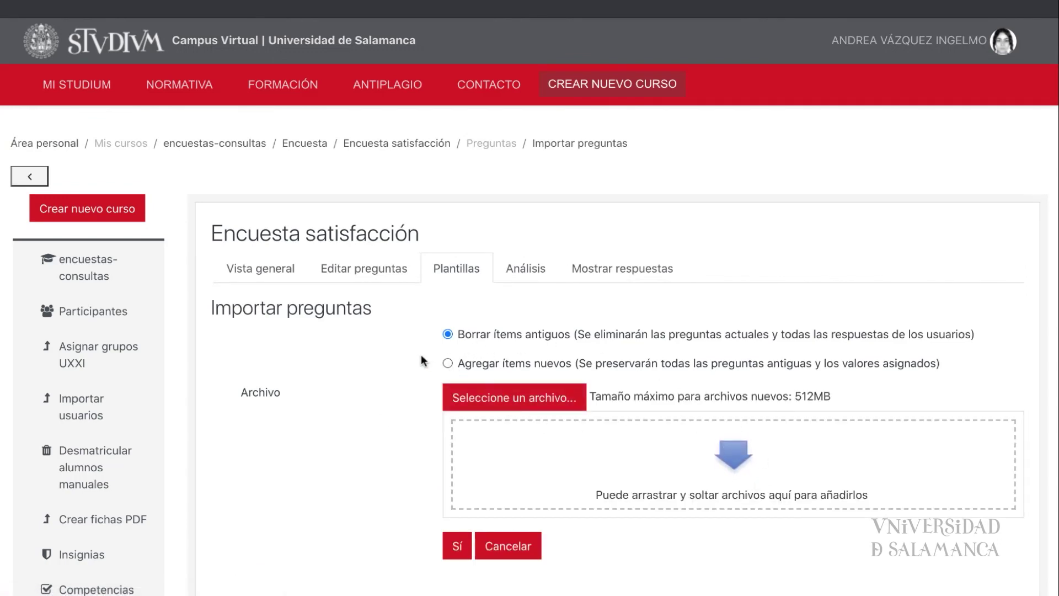
scroll(424, 360, down, 3)
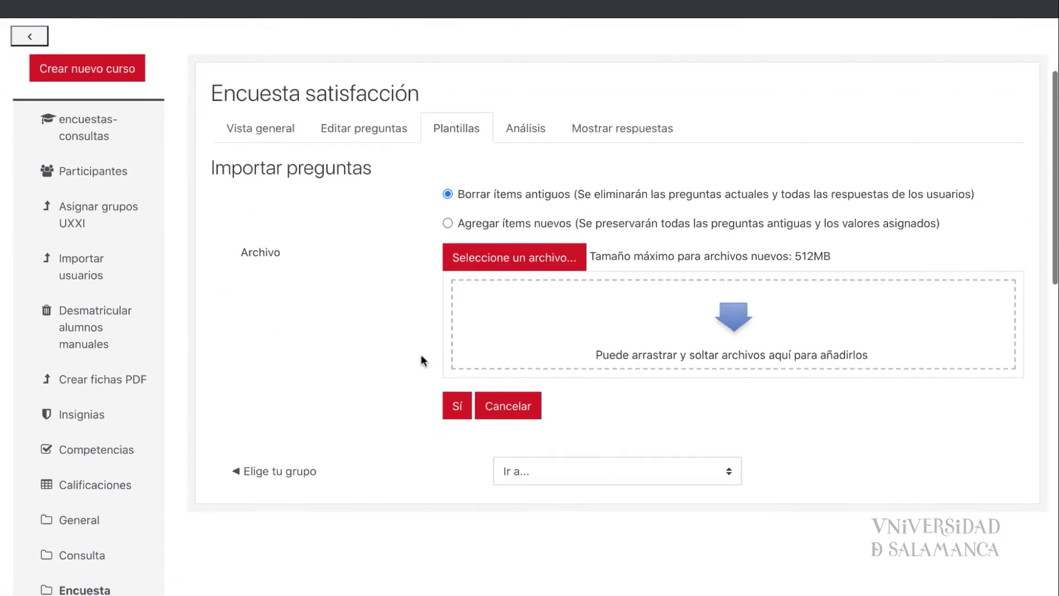
click(447, 223)
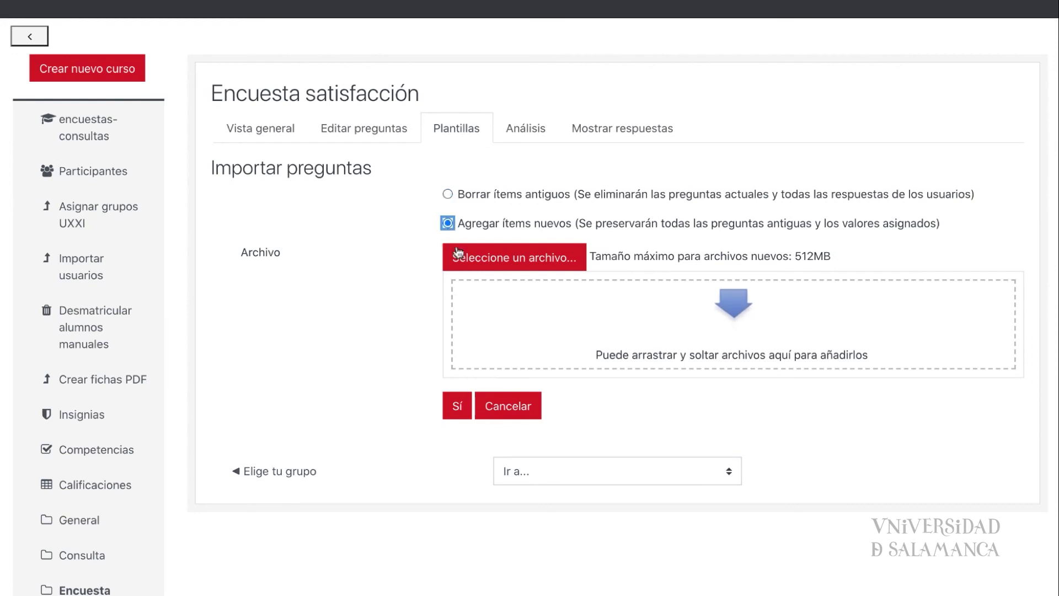
click(447, 194)
click(519, 411)
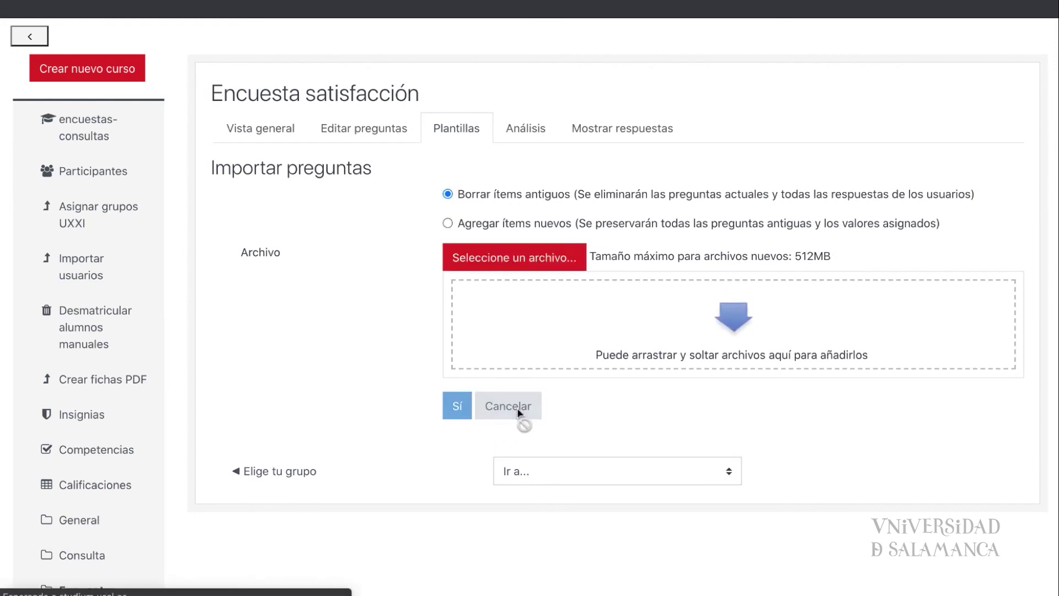
scroll(426, 375, down, 2)
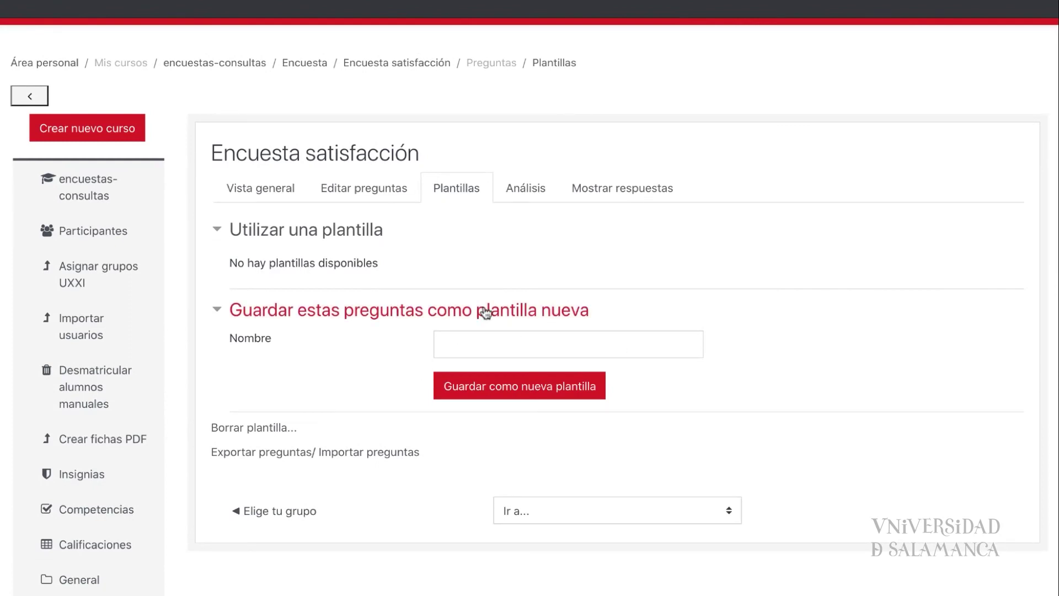
scroll(350, 256, up, 1)
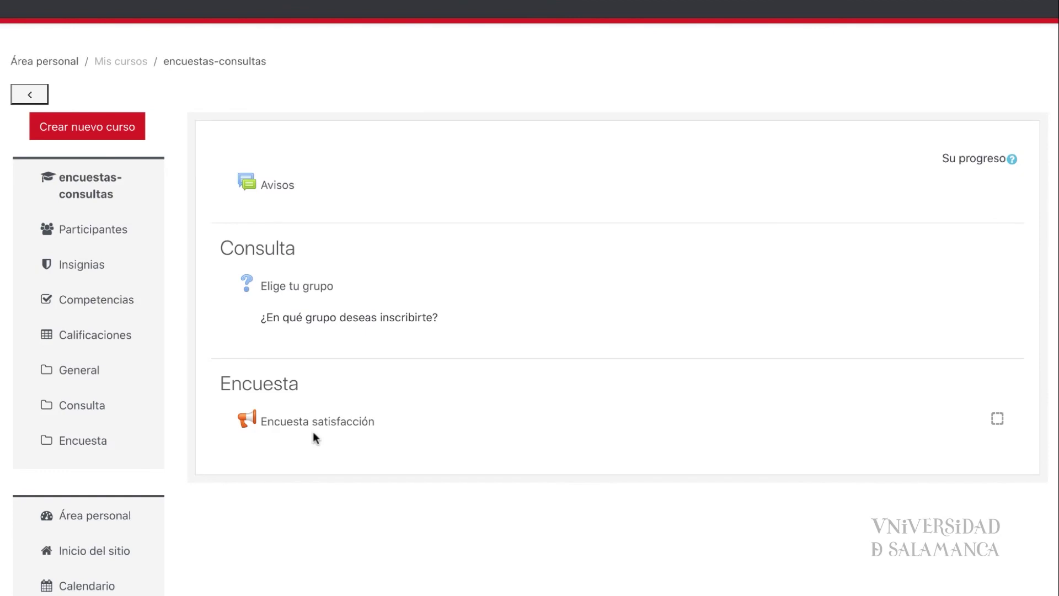
Step: As a student, start answering Encuesta satisfacción, choose Elección 2 in the multiple-choice question, and continue to the following page
click(342, 425)
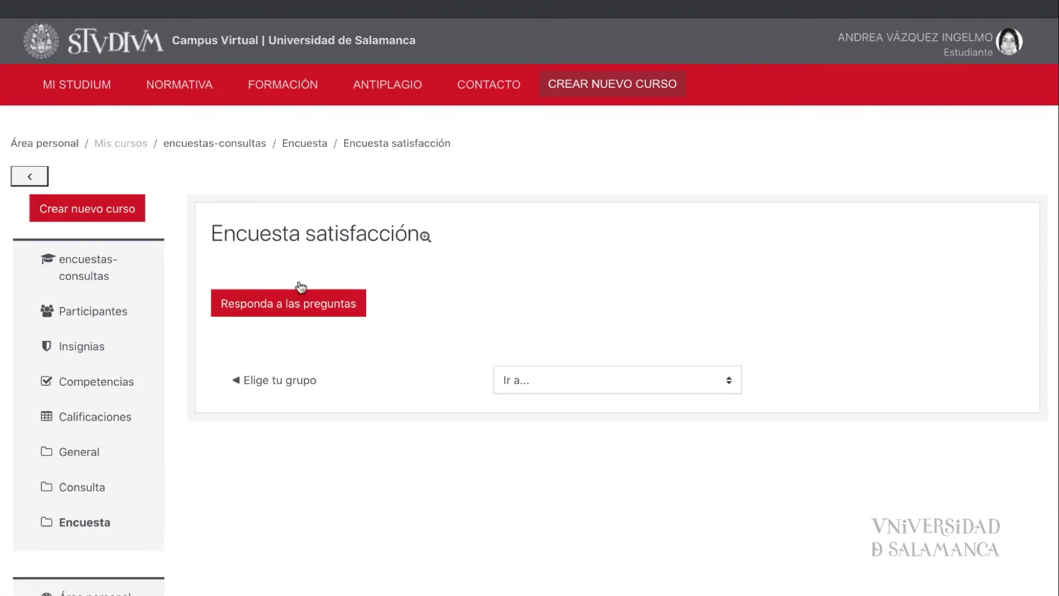
click(307, 304)
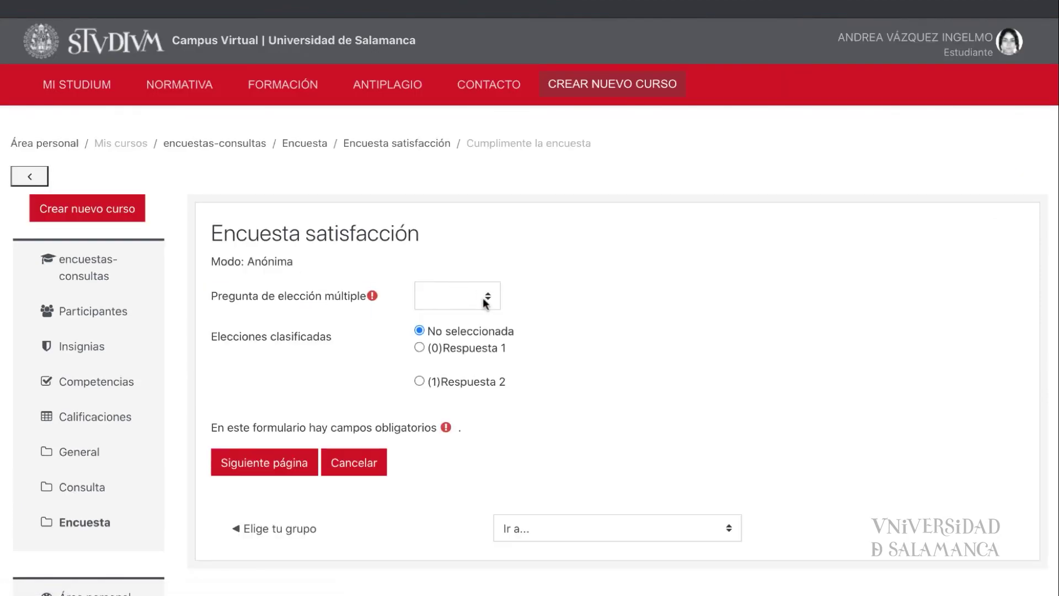
click(469, 301)
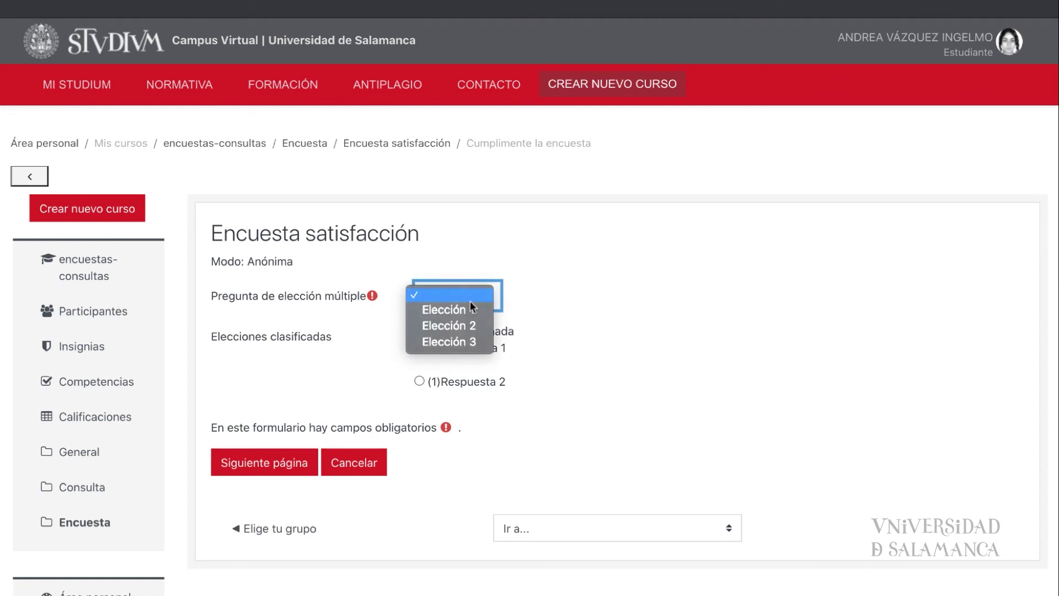
click(467, 322)
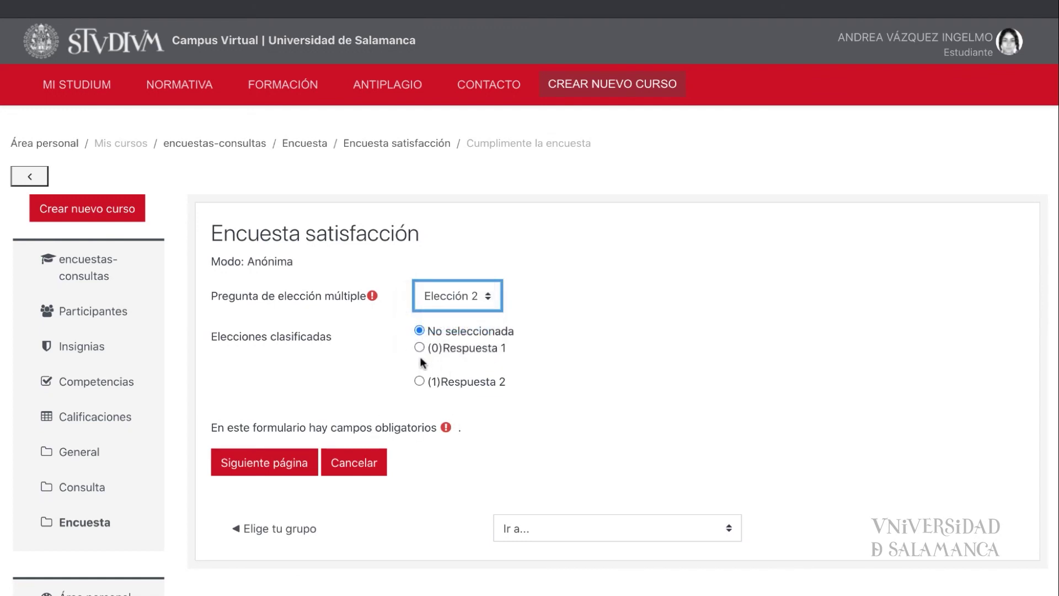
click(296, 467)
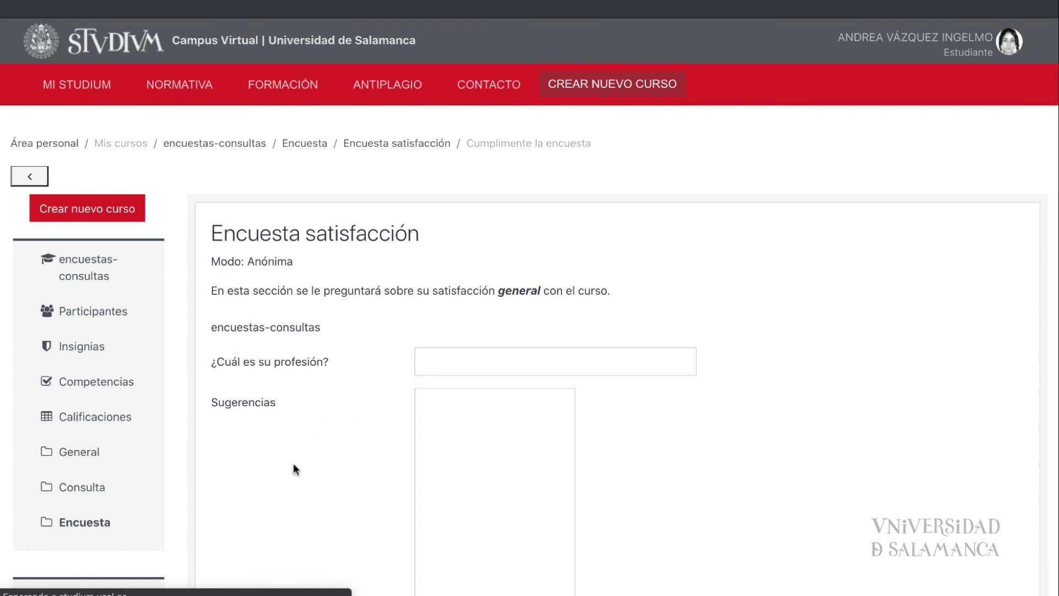
Step: Fill Sugerencias with repeated "Texto.", enter 11 as the general satisfaction, and try to submit the answers
scroll(417, 429, down, 5)
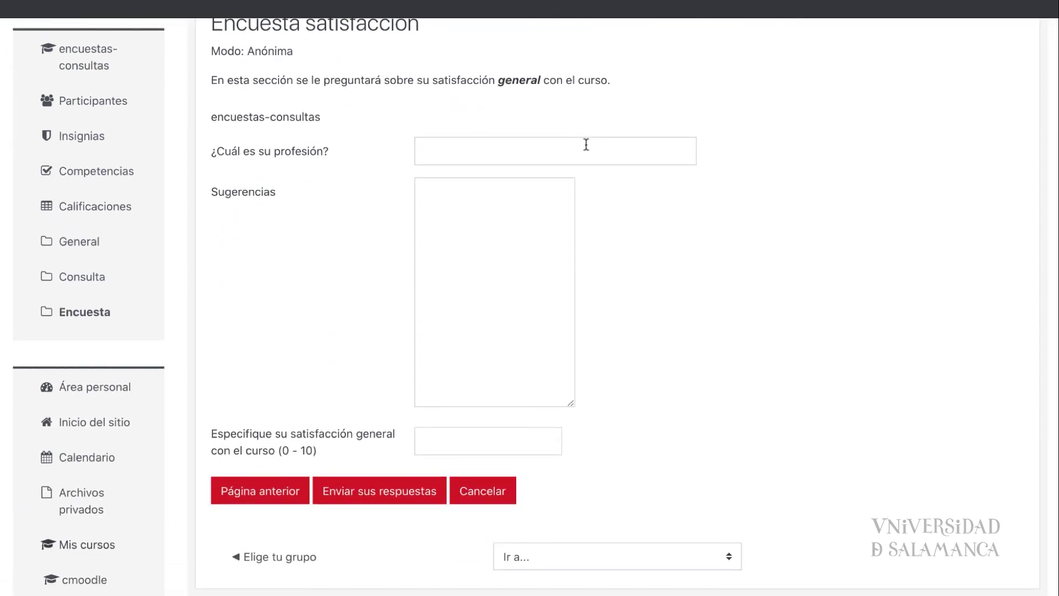
click(586, 144)
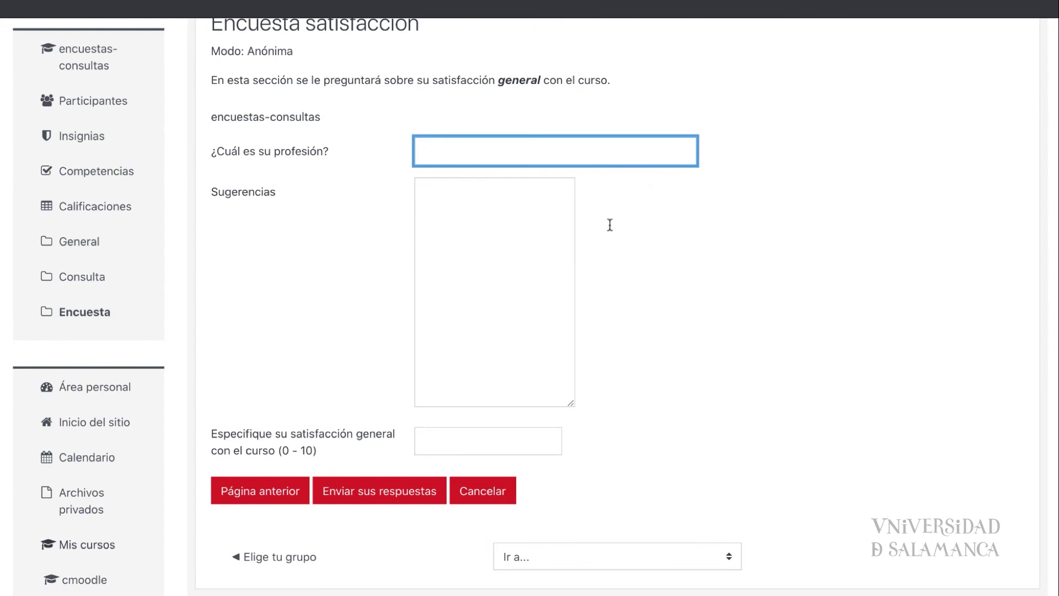
click(525, 278)
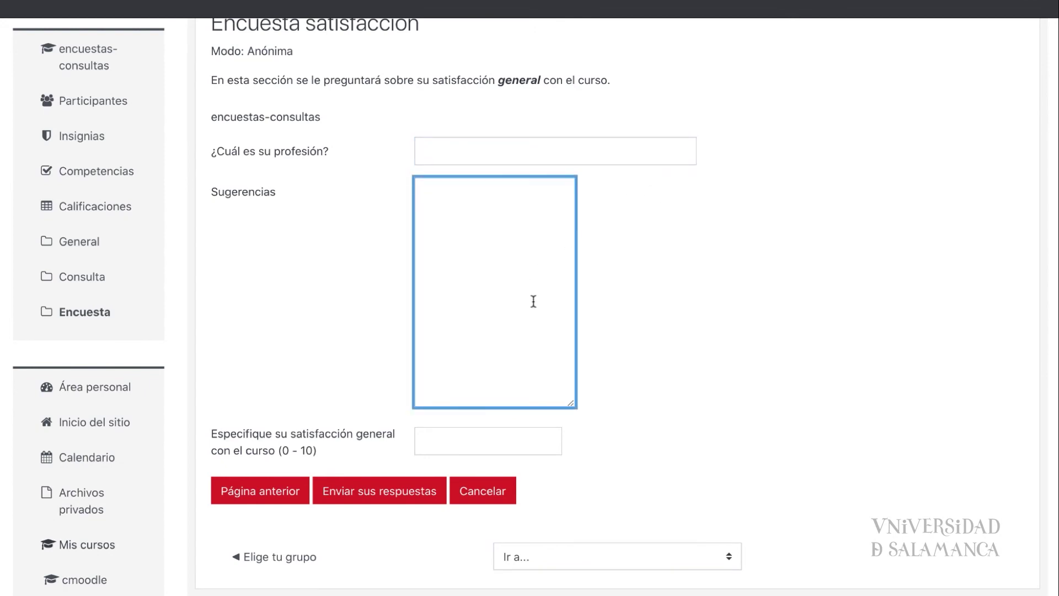
text(Texto.Texto.Texto.Texto.Texto.Texto.Texto.Texto.Texto.Texto.Texto.Texto.Texto.Texto.)
click(449, 447)
text(11)
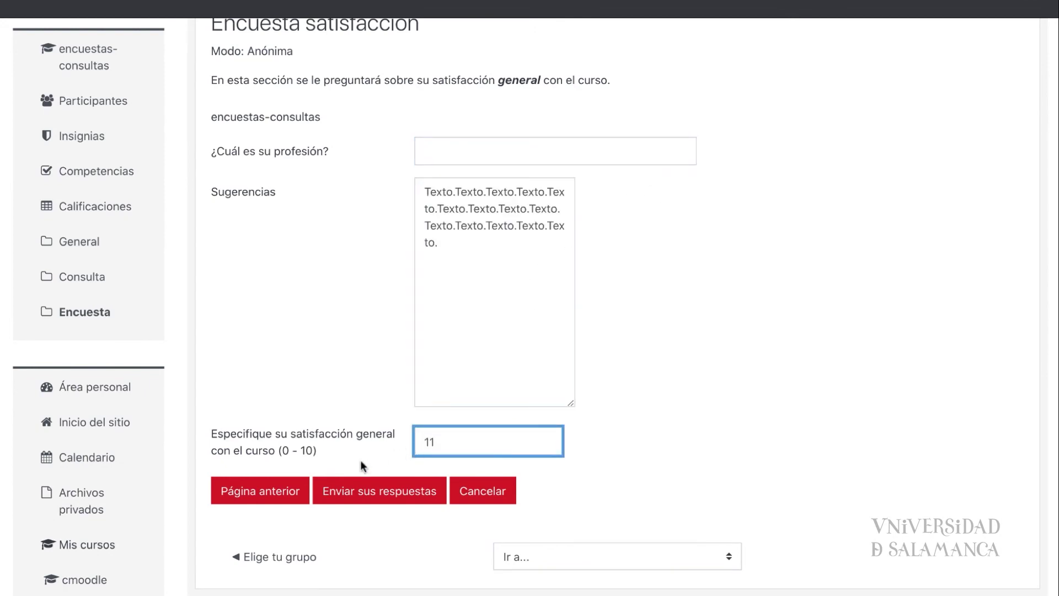
click(325, 489)
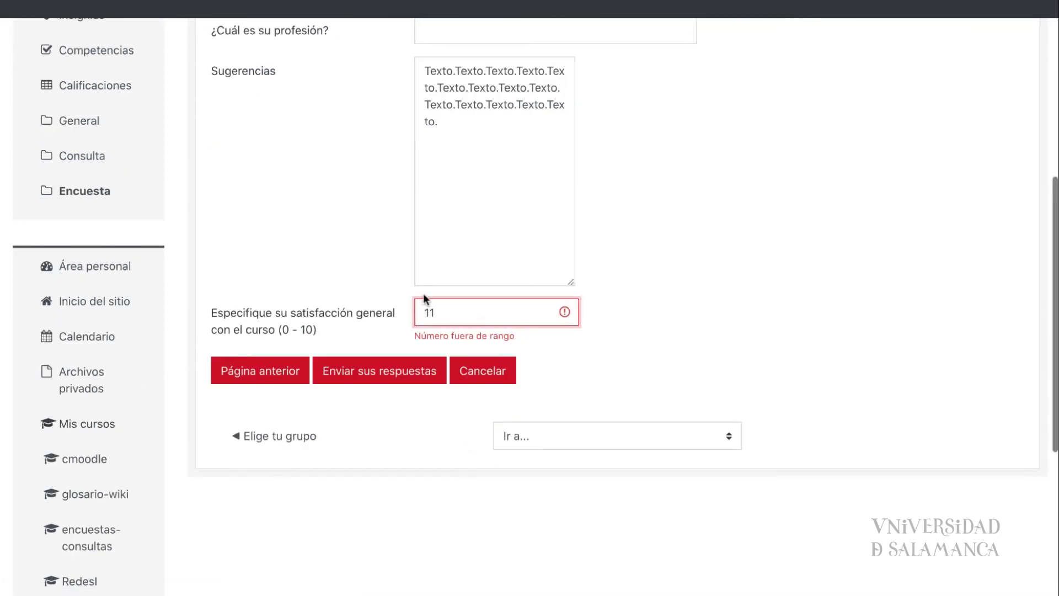
Step: Correct the general satisfaction answer to 10, submit the survey responses, and leave the thank-you page
click(480, 312)
key(BackSpace)
click(441, 377)
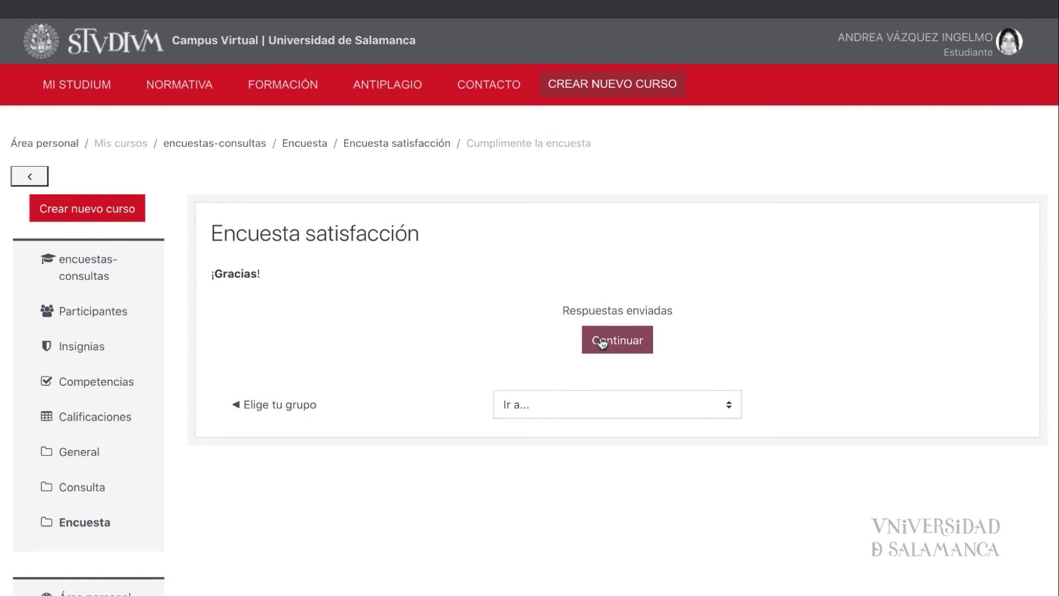
click(600, 342)
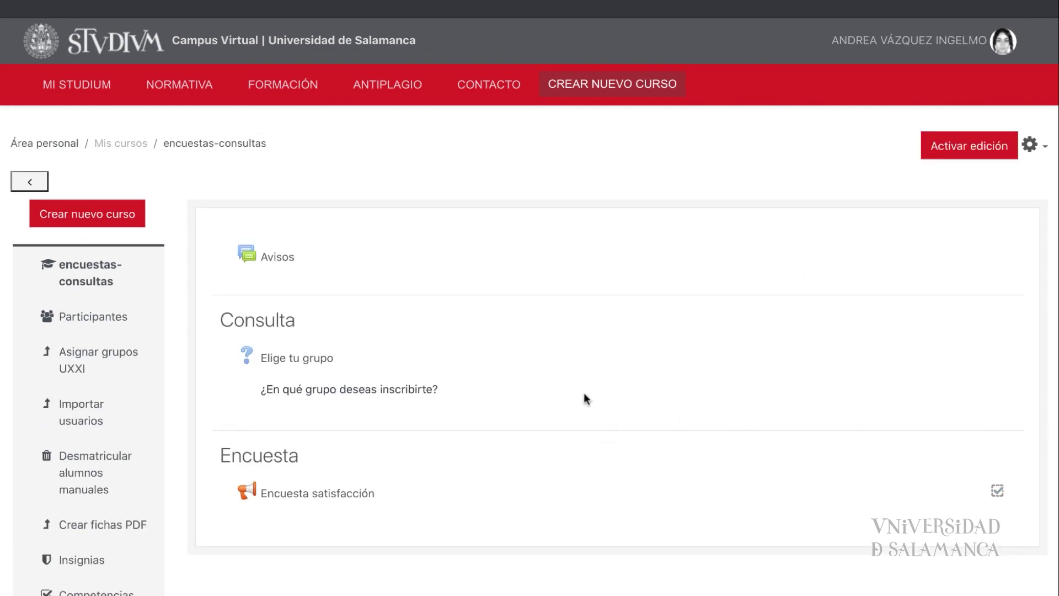
Step: As the teacher, open Encuesta satisfacción and review the submitted anonymous responses across all columns of the table
click(313, 499)
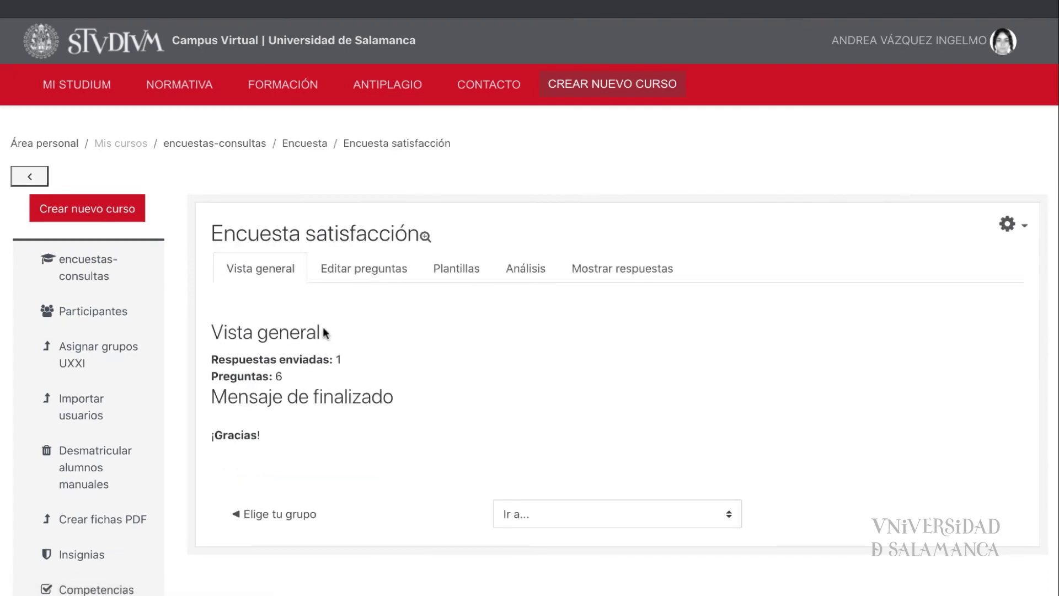
click(667, 272)
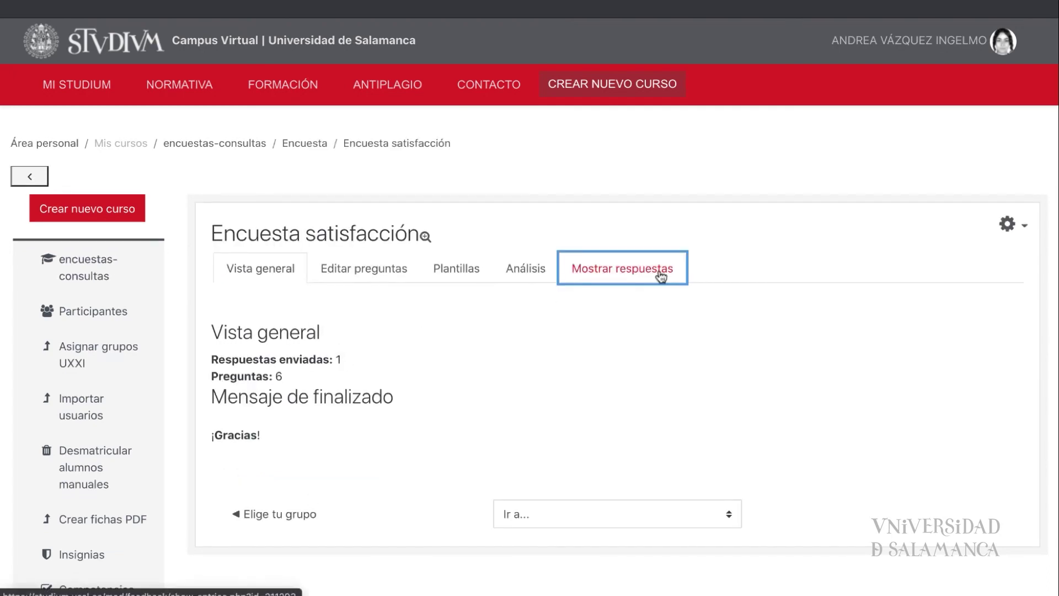
scroll(695, 418, down, 2)
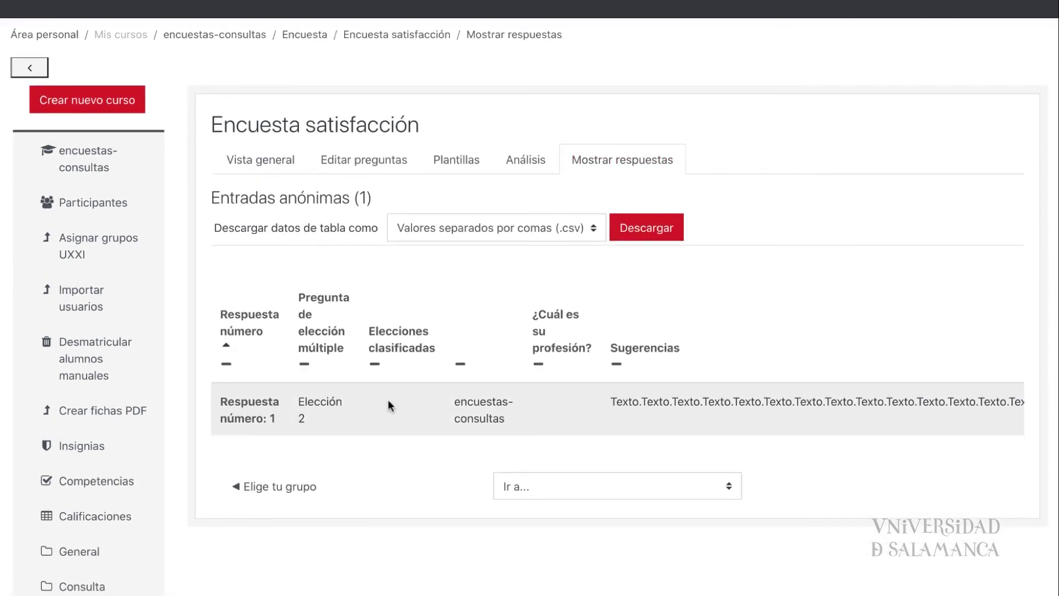
scroll(805, 405, right, 3)
scroll(805, 405, left, 3)
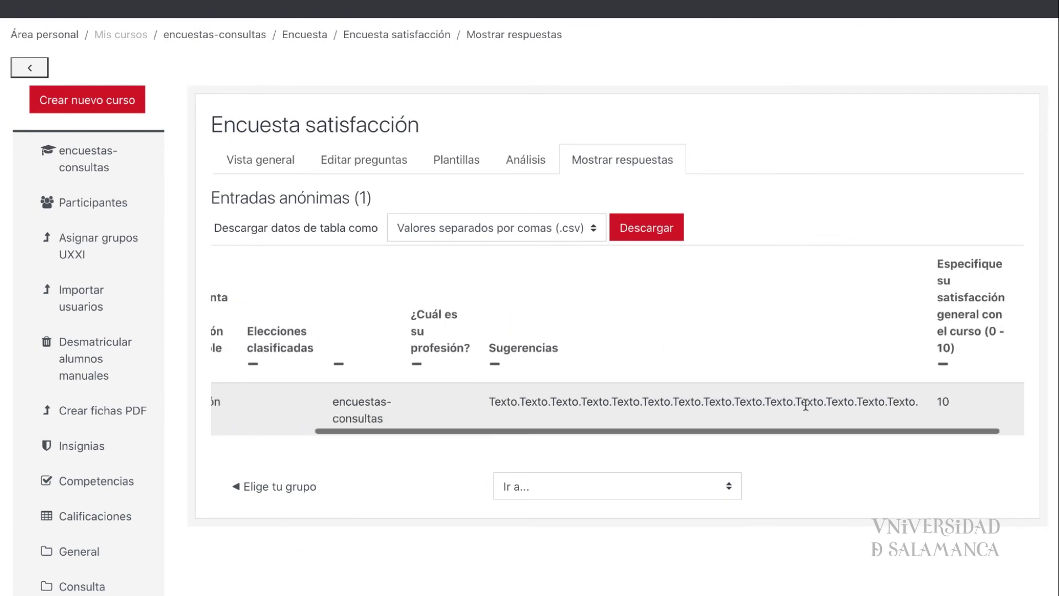
Step: Review the survey's analysis for every question and export it to Excel
click(527, 163)
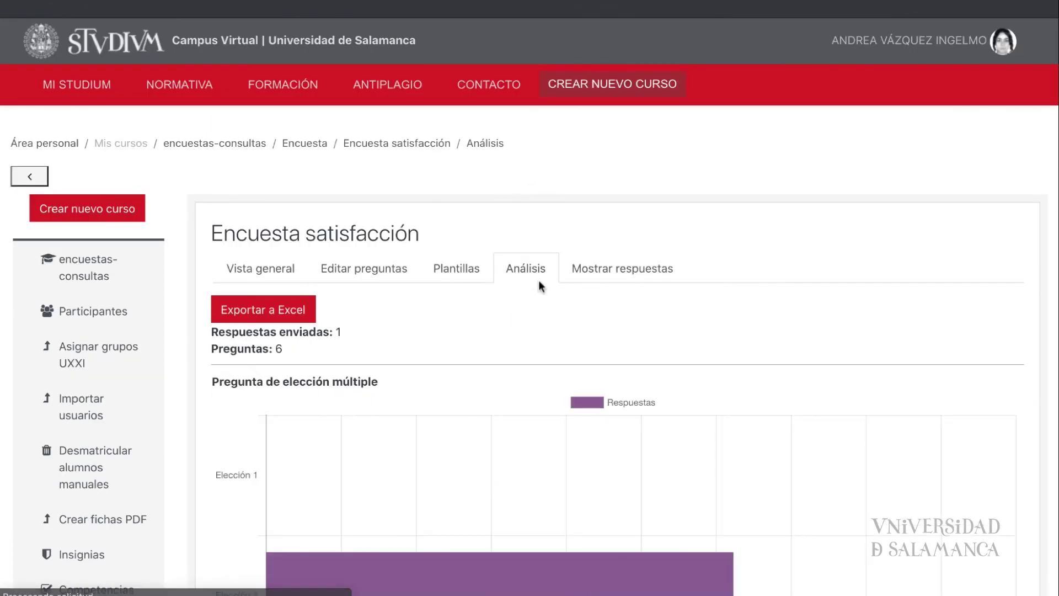
scroll(557, 376, down, 4)
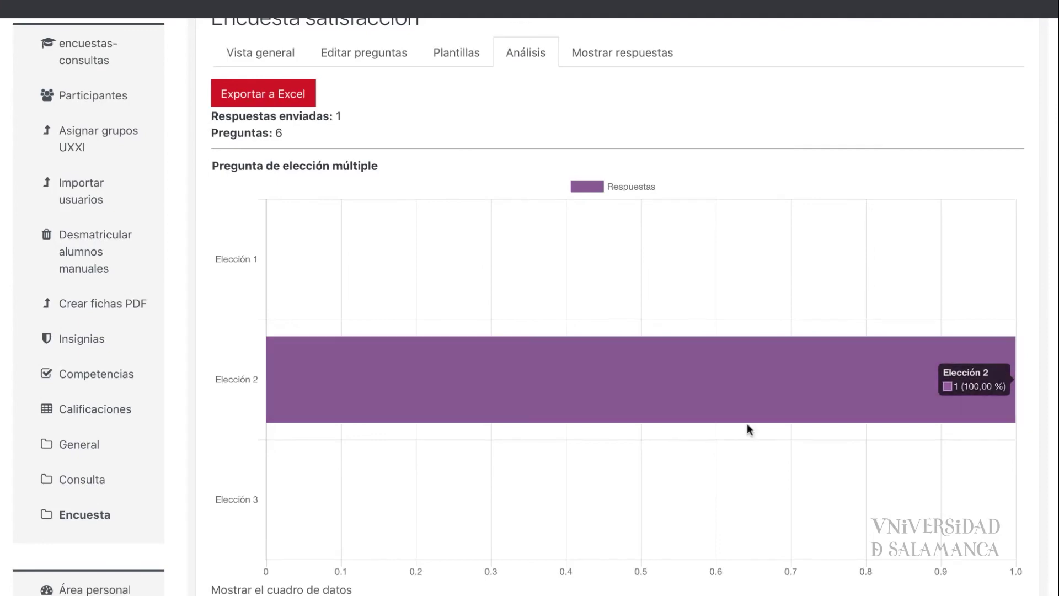
scroll(711, 456, down, 6)
scroll(712, 457, down, 9)
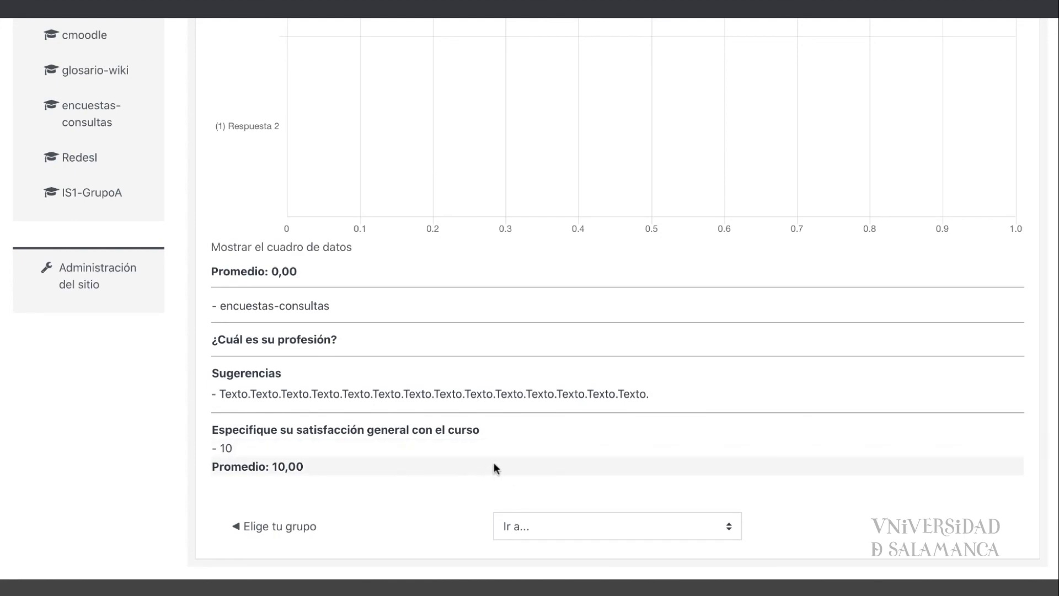
scroll(494, 462, up, 15)
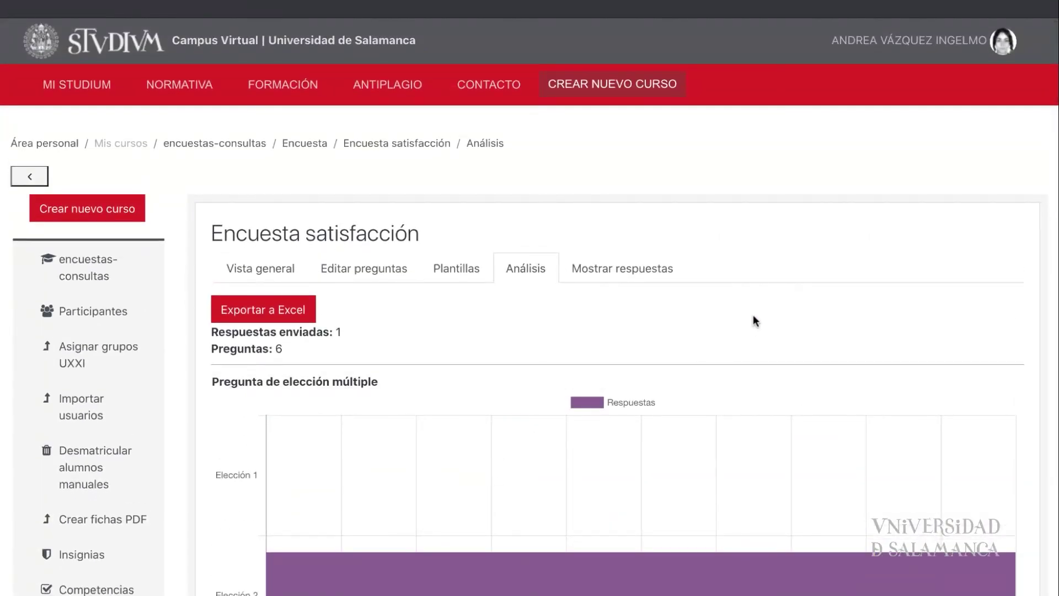
click(290, 297)
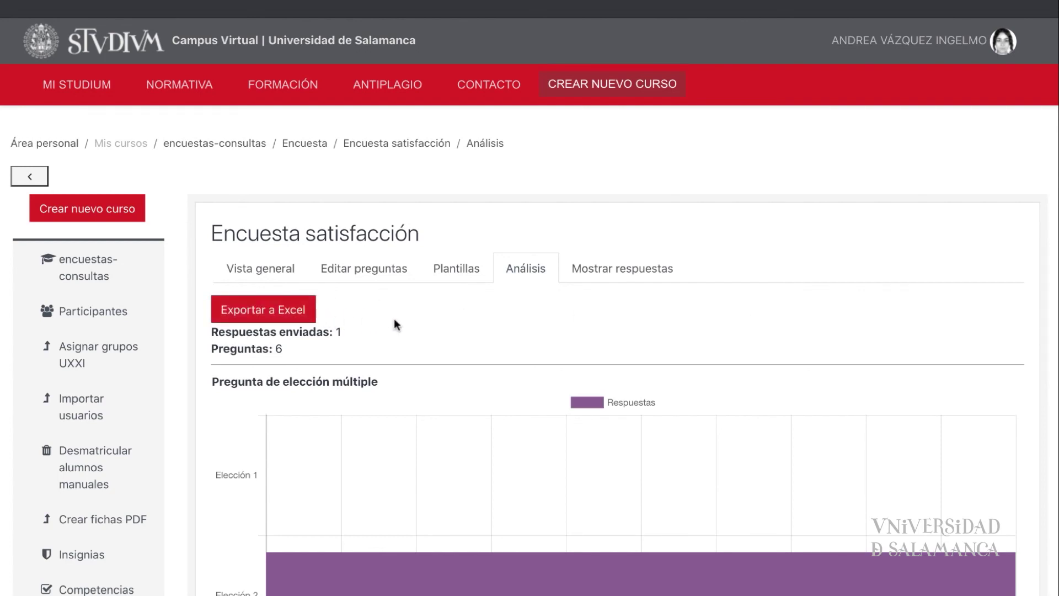